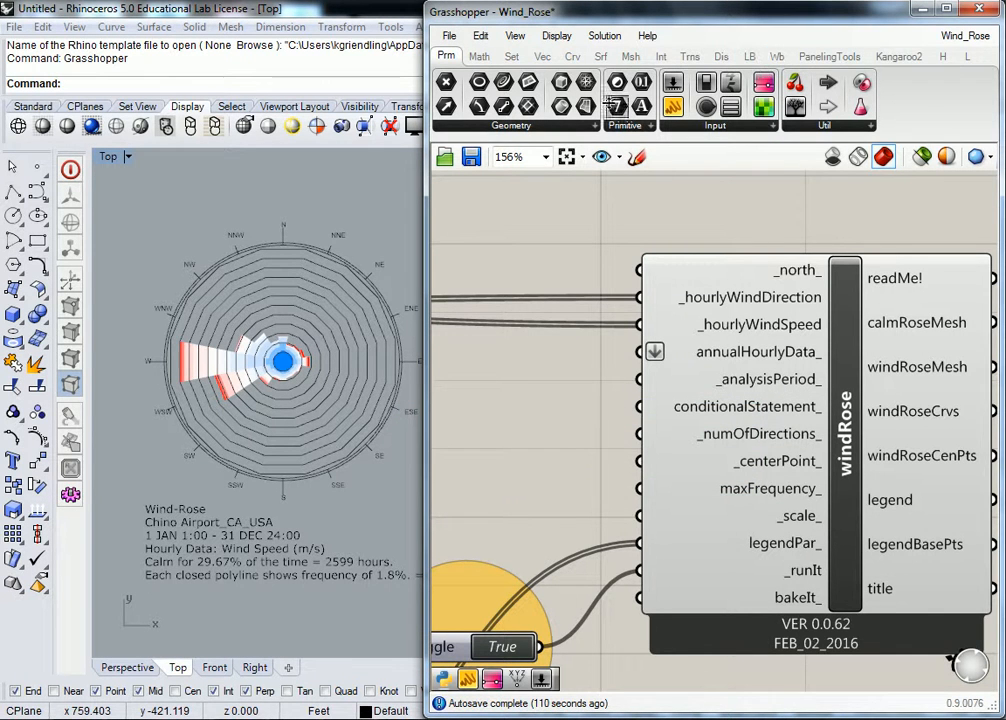
# Widen the Grasshopper window over the Rhino viewport and show the Ladybug components.
pyautogui.moveTo(427, 170); pyautogui.dragTo(351, 170)
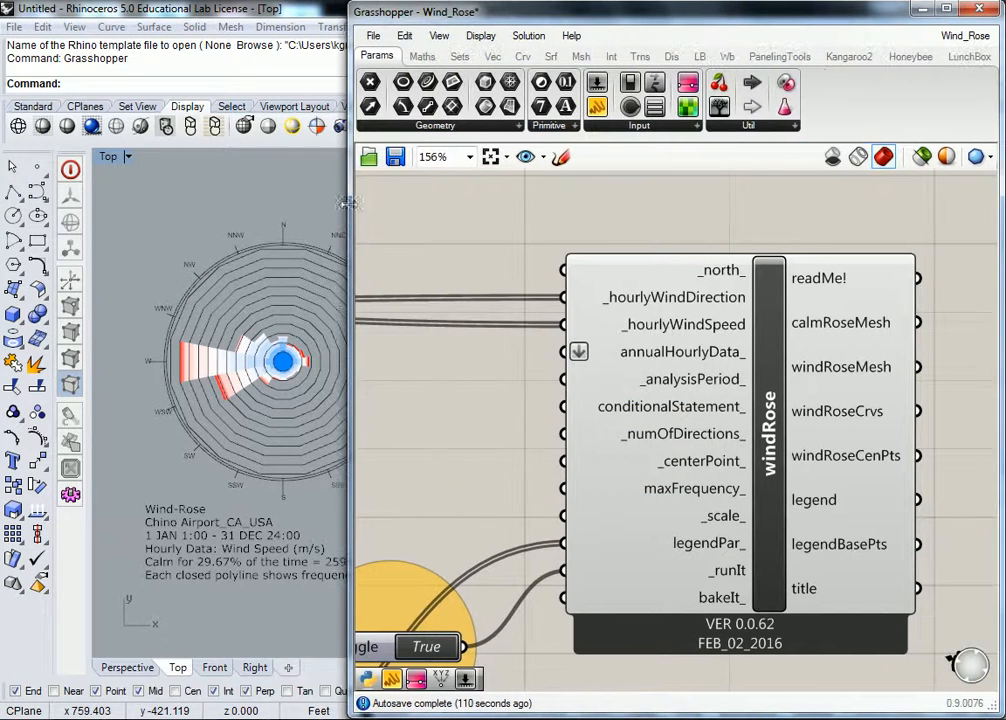
pyautogui.click(700, 57)
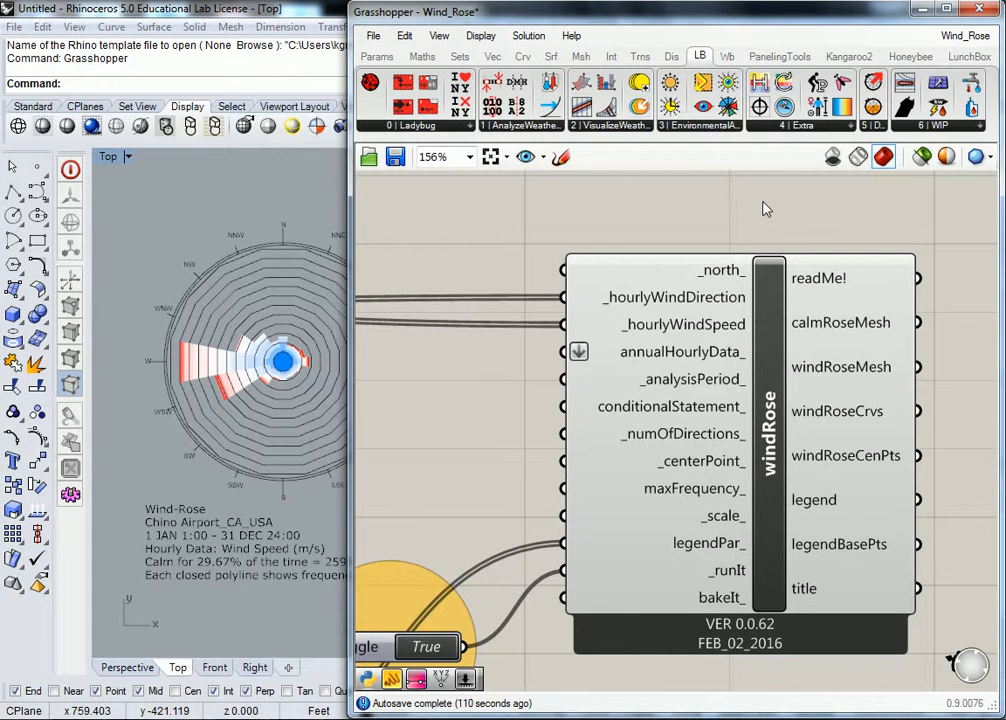
pyautogui.doubleClick(661, 210)
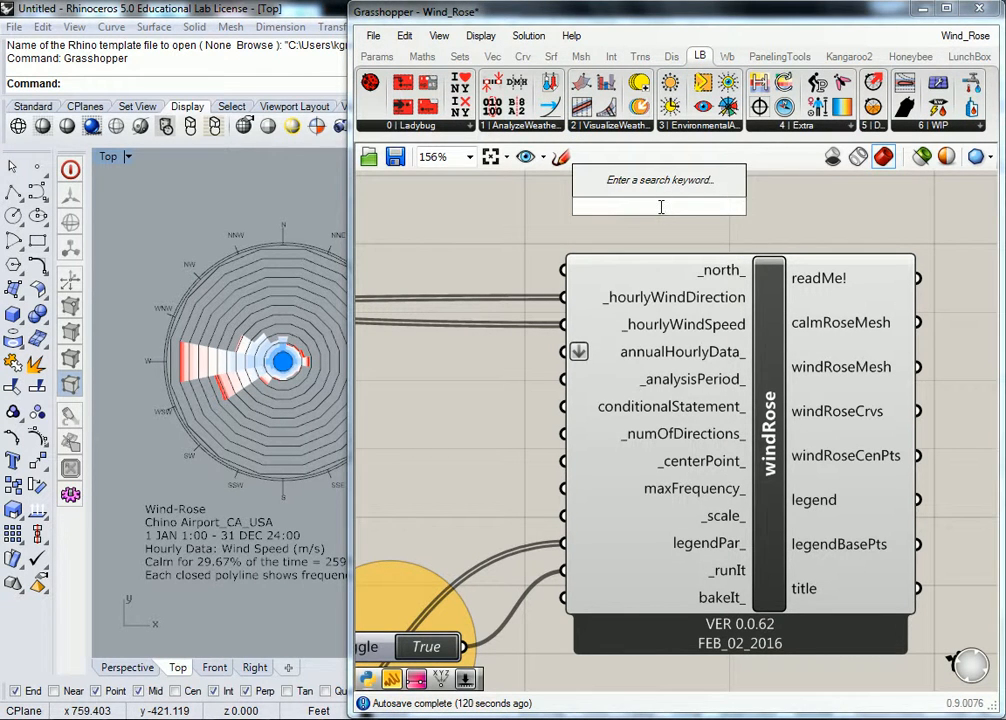
pyautogui.write('analysis period')
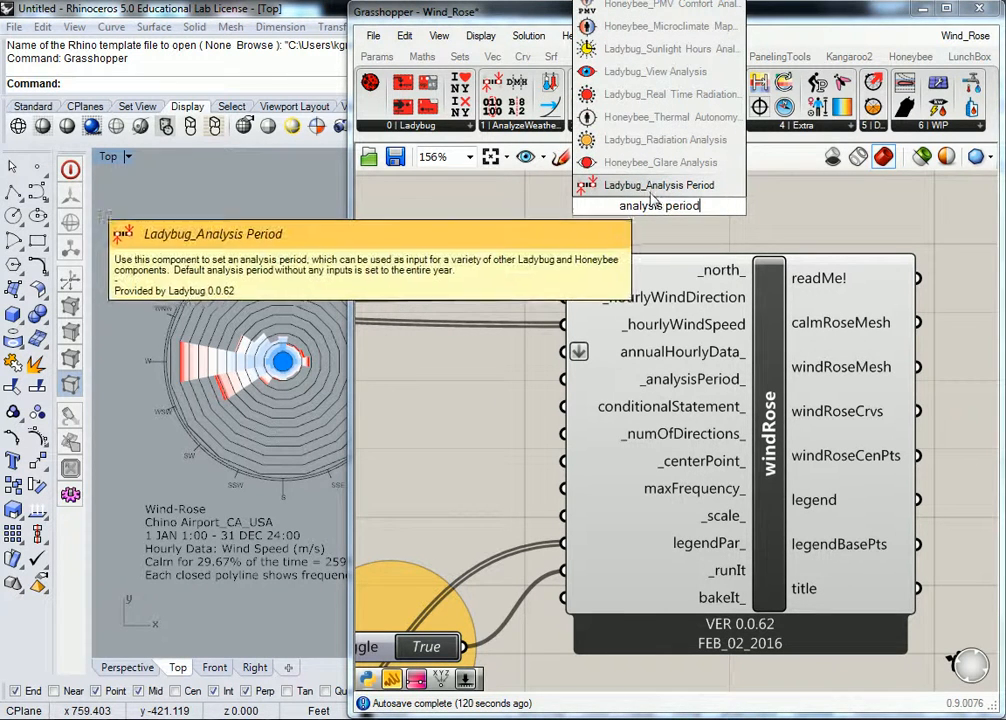
pyautogui.click(526, 247)
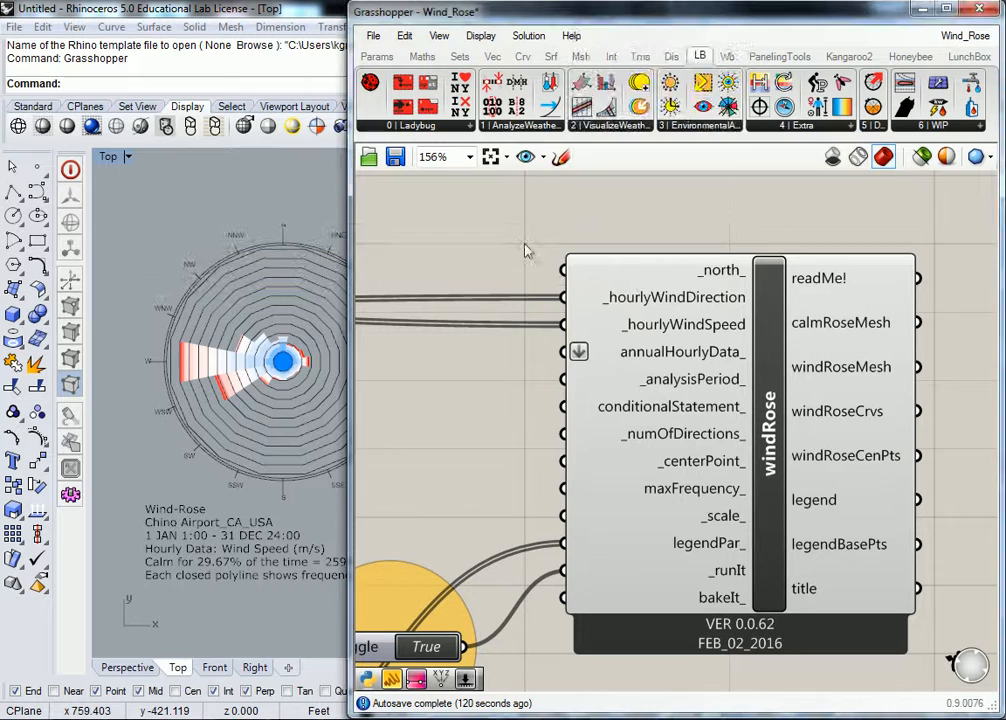
# Add a Ladybug Analysis Period component to the canvas, placed beside the windRose component's inputs.
pyautogui.click(530, 128)
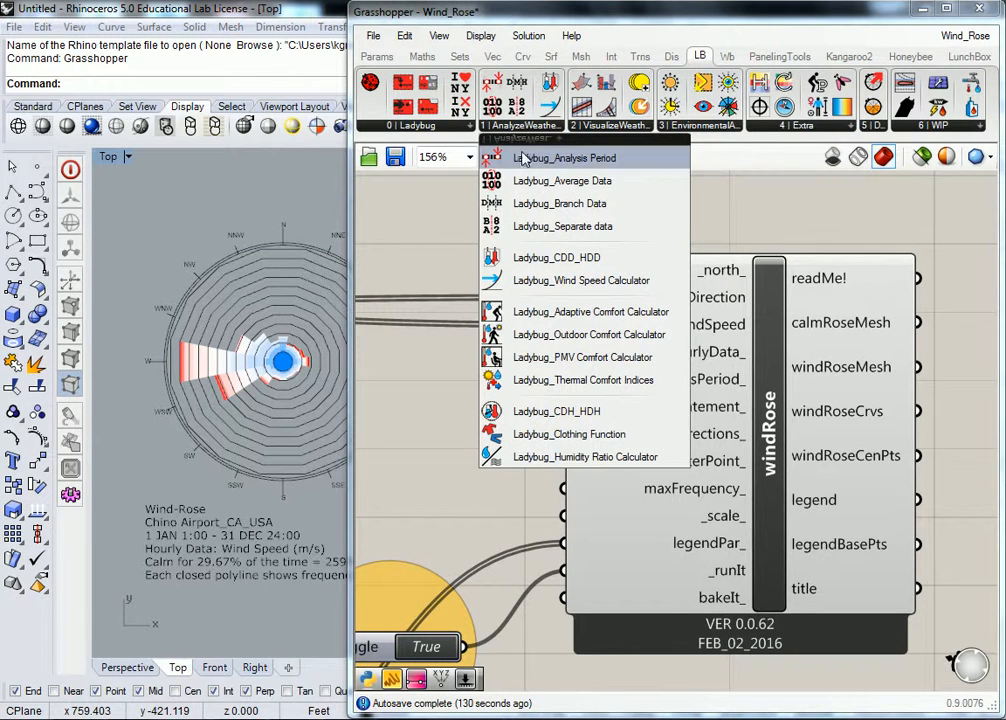
pyautogui.moveTo(527, 163); pyautogui.dragTo(460, 425)
pyautogui.scroll(-2, 620, 425)
pyautogui.moveTo(620, 425); pyautogui.dragTo(542, 434)
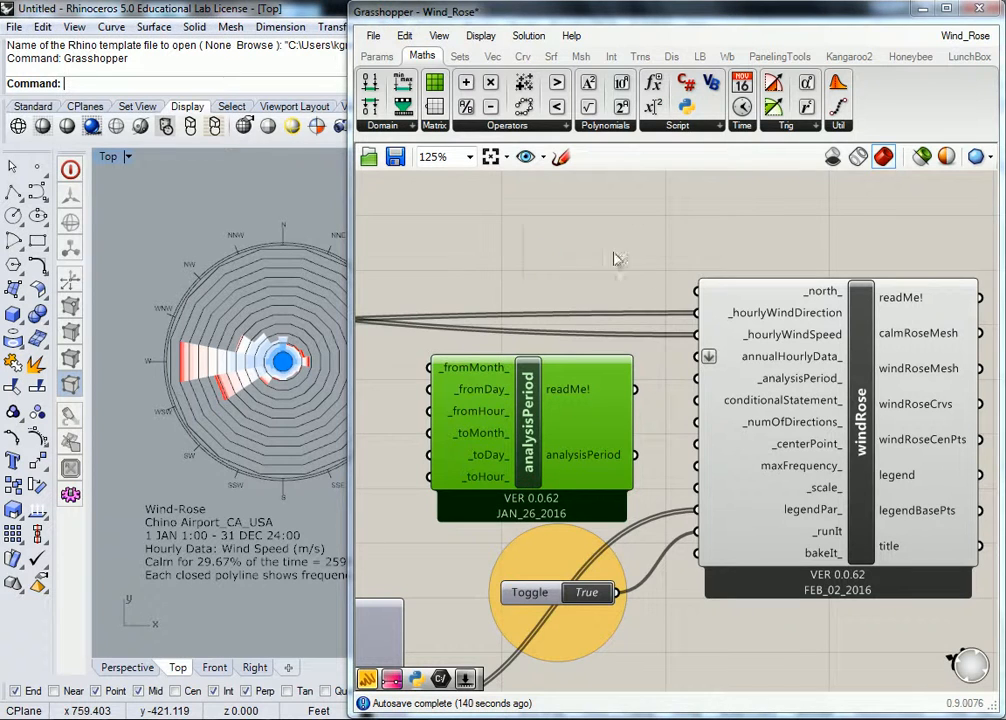
pyautogui.moveTo(625, 229); pyautogui.dragTo(690, 235, button='right')
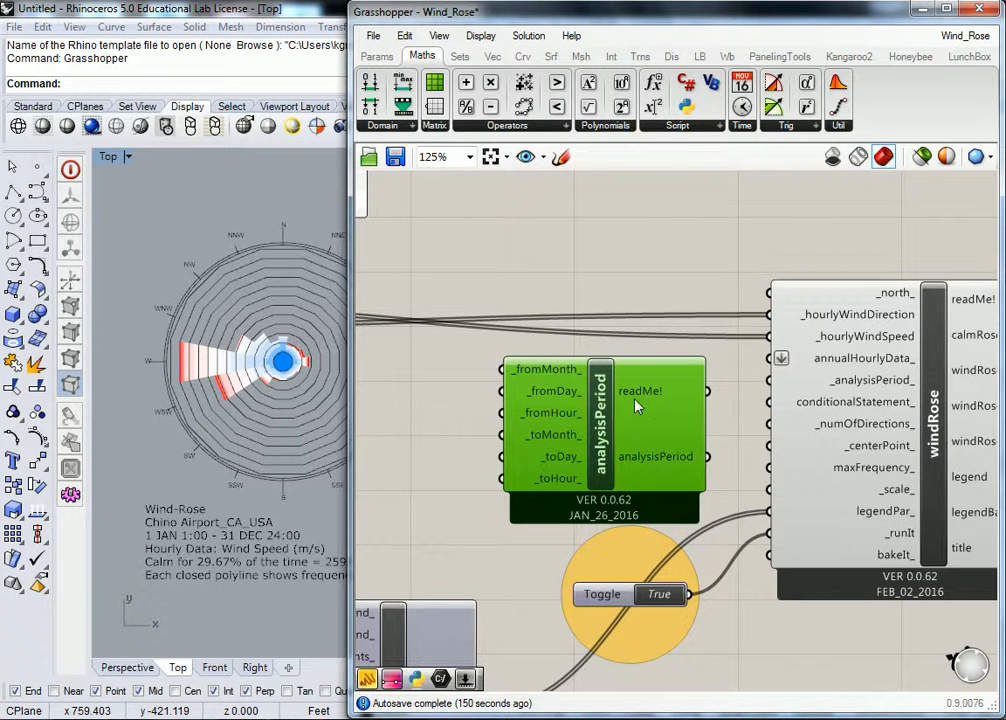
pyautogui.click(680, 260)
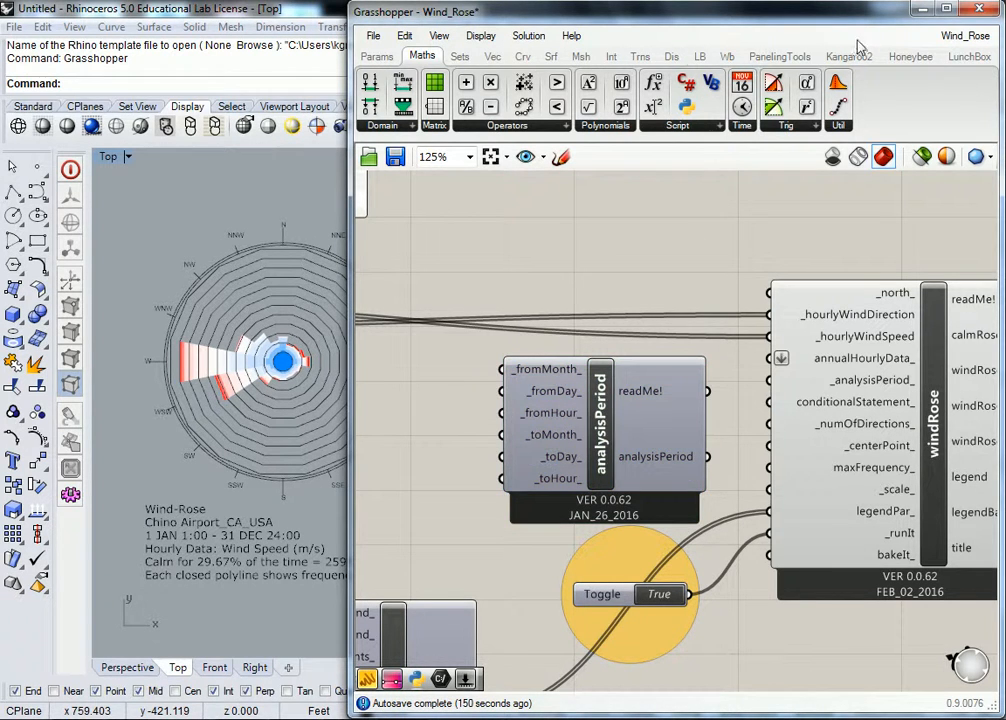
pyautogui.click(702, 57)
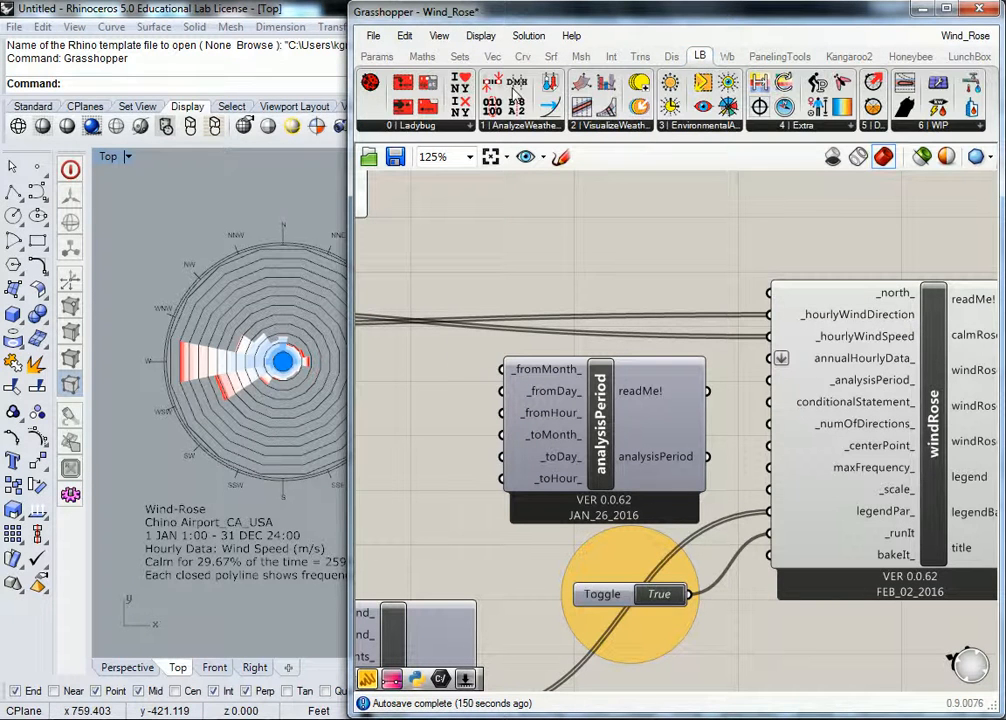
pyautogui.click(377, 56)
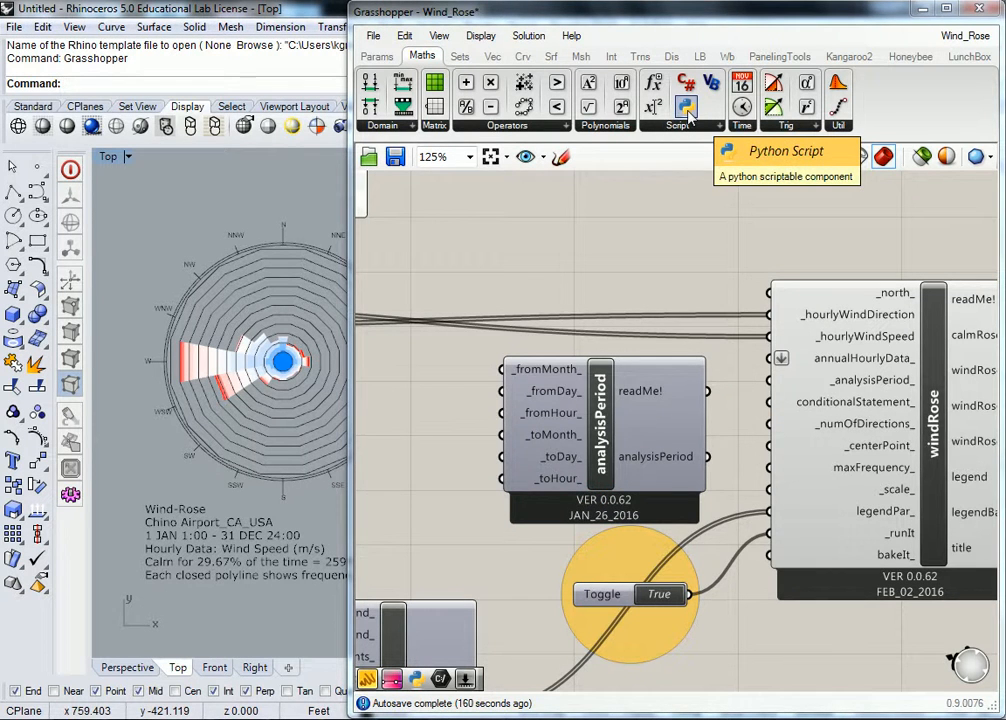
pyautogui.click(639, 443)
pyautogui.click(633, 274)
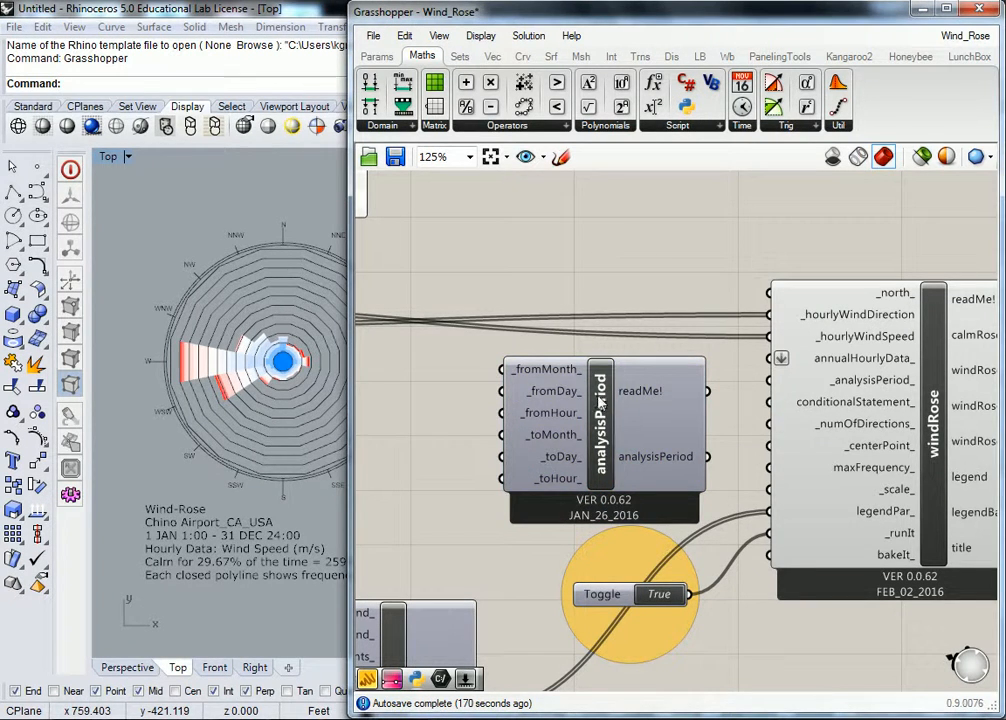
# Examine the analysisPeriod output and the component's from/to inputs, comparing them with the date range in the wind rose caption.
pyautogui.moveTo(611, 399); pyautogui.dragTo(623, 391, button='right')
pyautogui.moveTo(634, 407); pyautogui.dragTo(610, 403)
pyautogui.moveTo(672, 445)
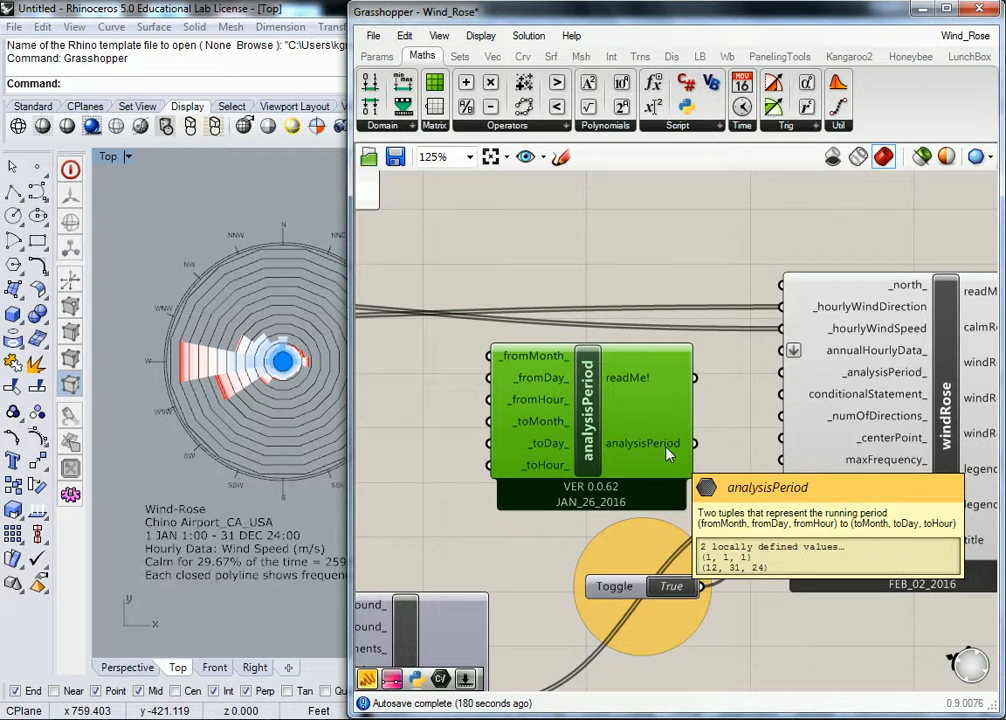
pyautogui.moveTo(257, 396); pyautogui.dragTo(226, 360, button='right')
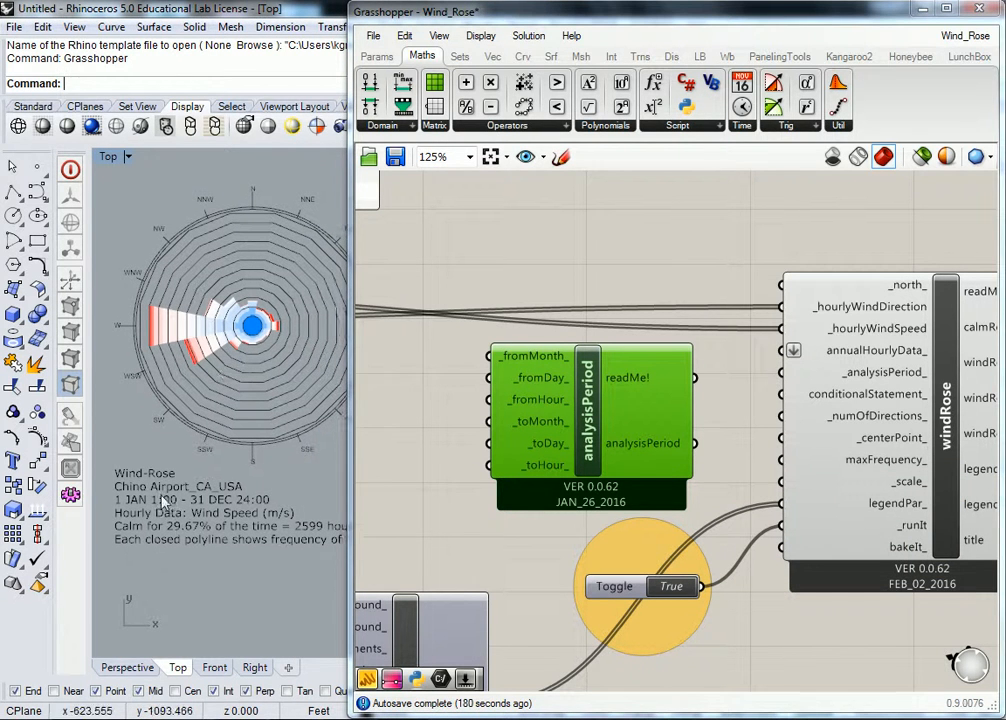
pyautogui.click(741, 427)
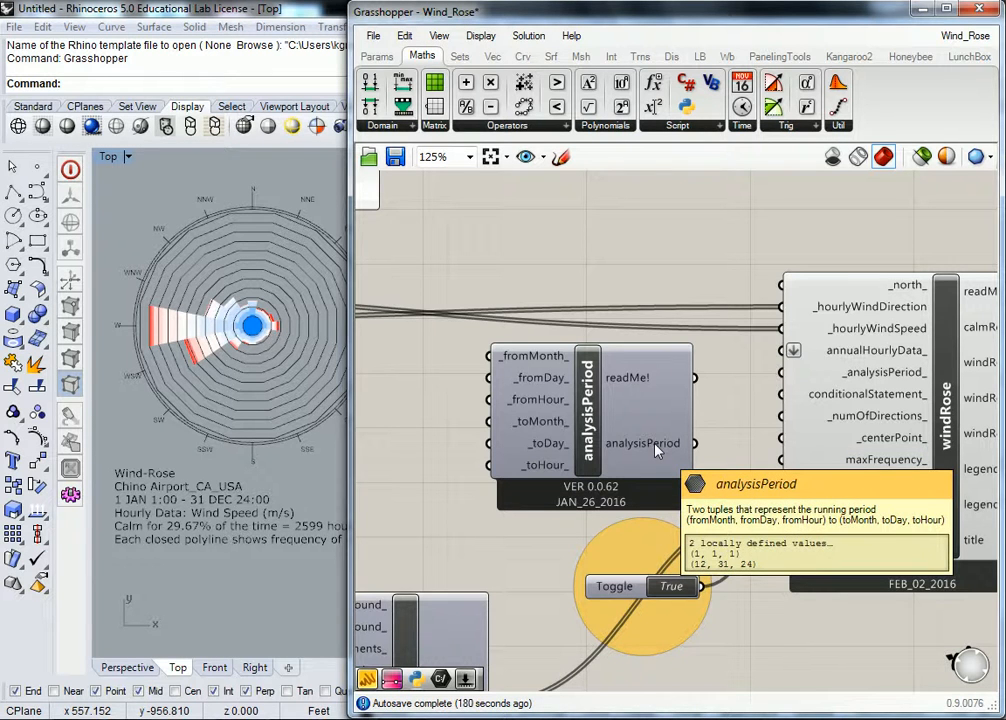
pyautogui.moveTo(870, 375)
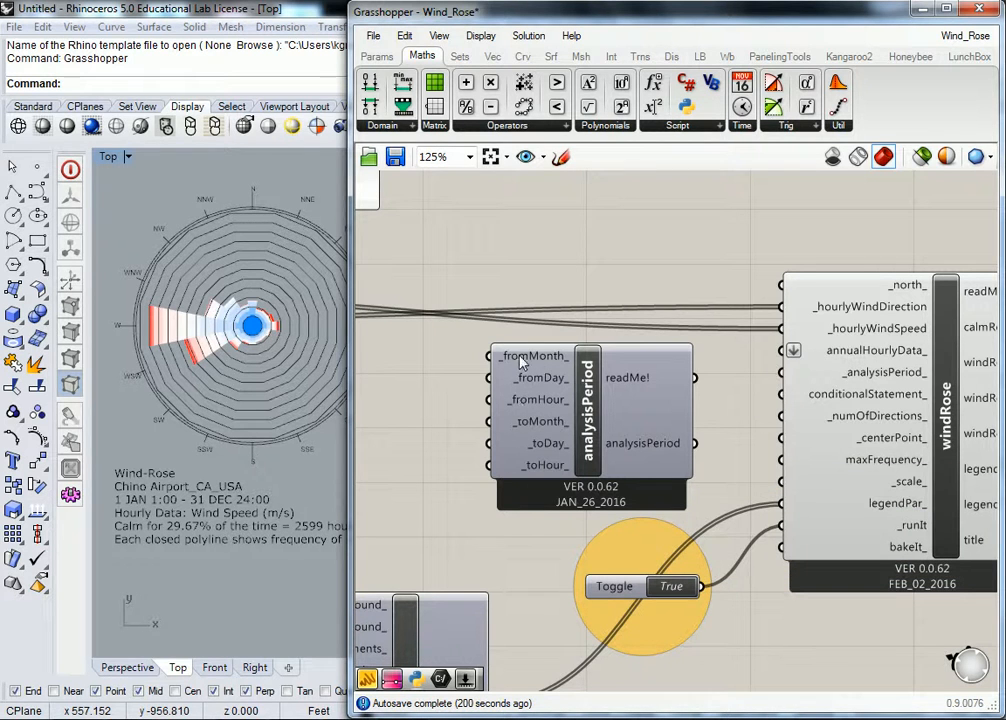
pyautogui.moveTo(522, 364)
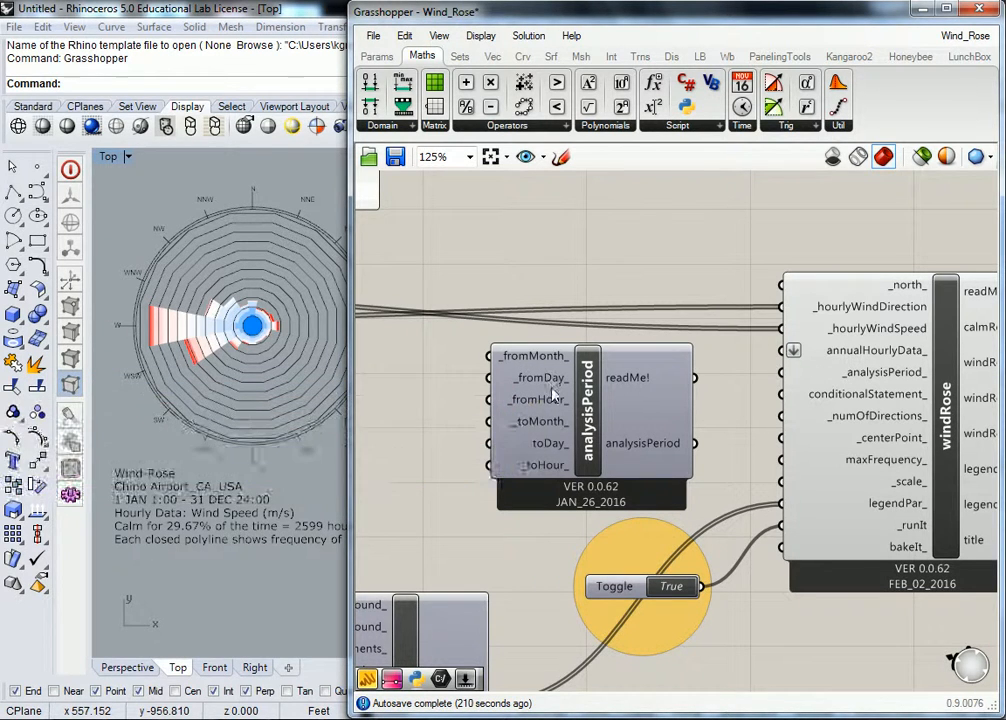
pyautogui.moveTo(551, 402)
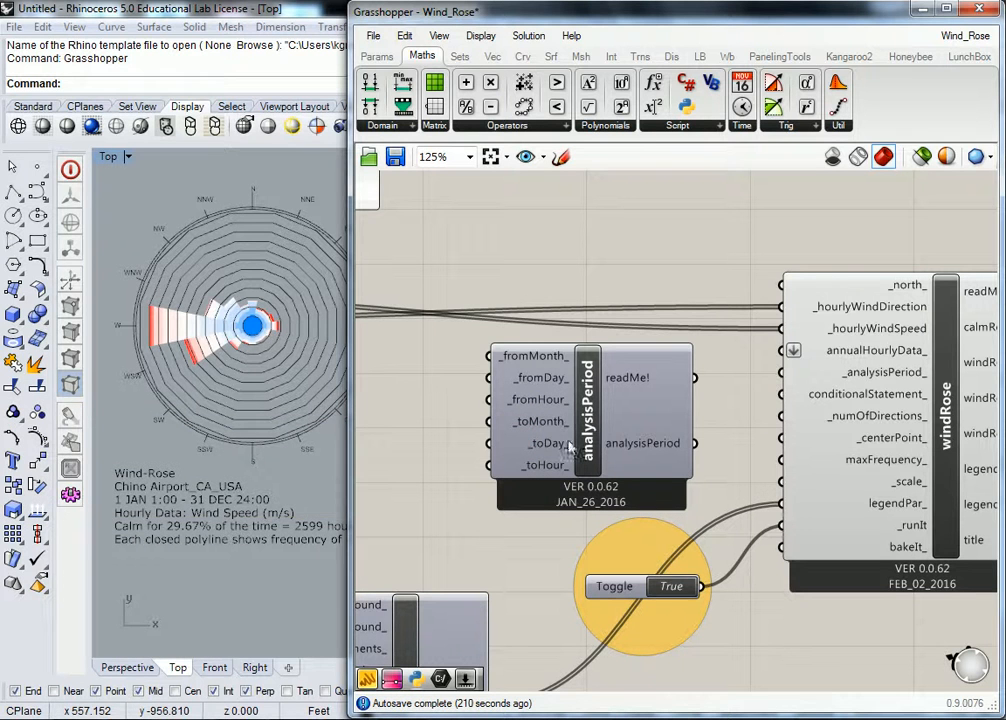
pyautogui.moveTo(549, 432)
# Add a Panel in front of the analysisPeriod component's _fromMonth_ input and shrink it to a small box.
pyautogui.click(380, 56)
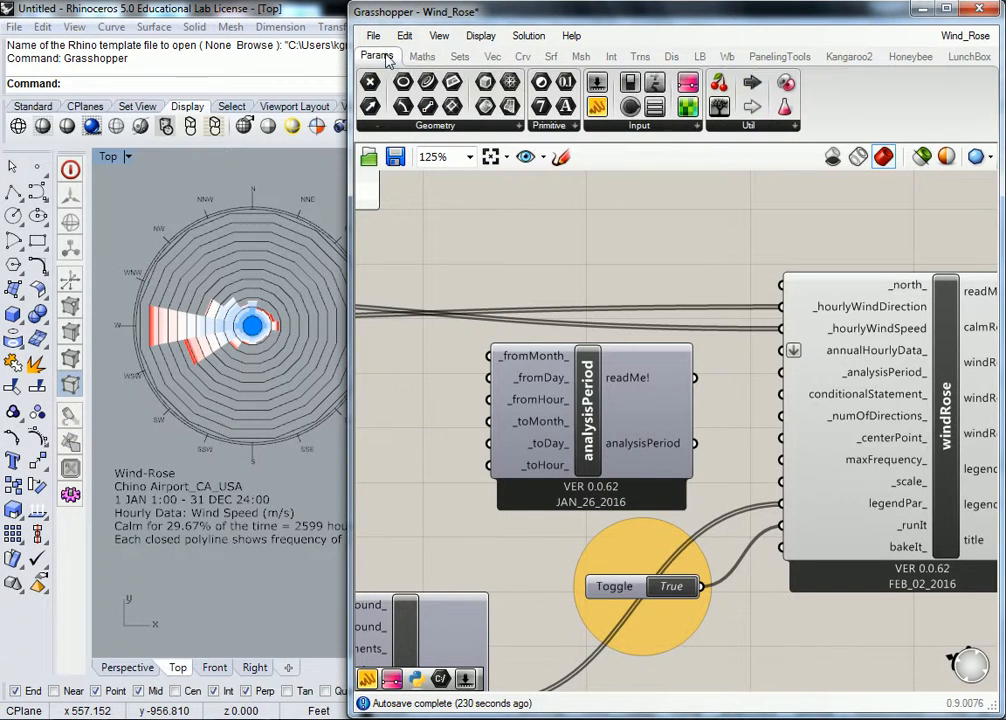
pyautogui.moveTo(597, 106); pyautogui.dragTo(427, 382)
pyautogui.moveTo(622, 426); pyautogui.dragTo(653, 427, button='right')
pyautogui.moveTo(611, 404); pyautogui.dragTo(534, 424)
pyautogui.moveTo(593, 461); pyautogui.dragTo(563, 385)
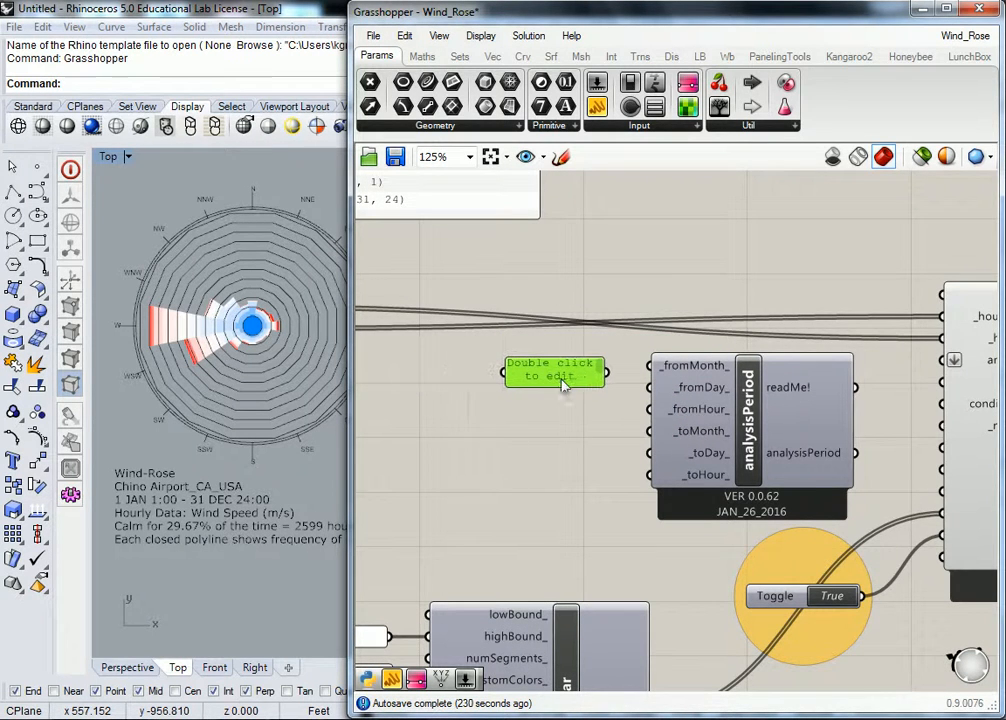
pyautogui.scroll(2, 611, 376)
pyautogui.click(643, 370)
pyautogui.scroll(-1, 643, 370)
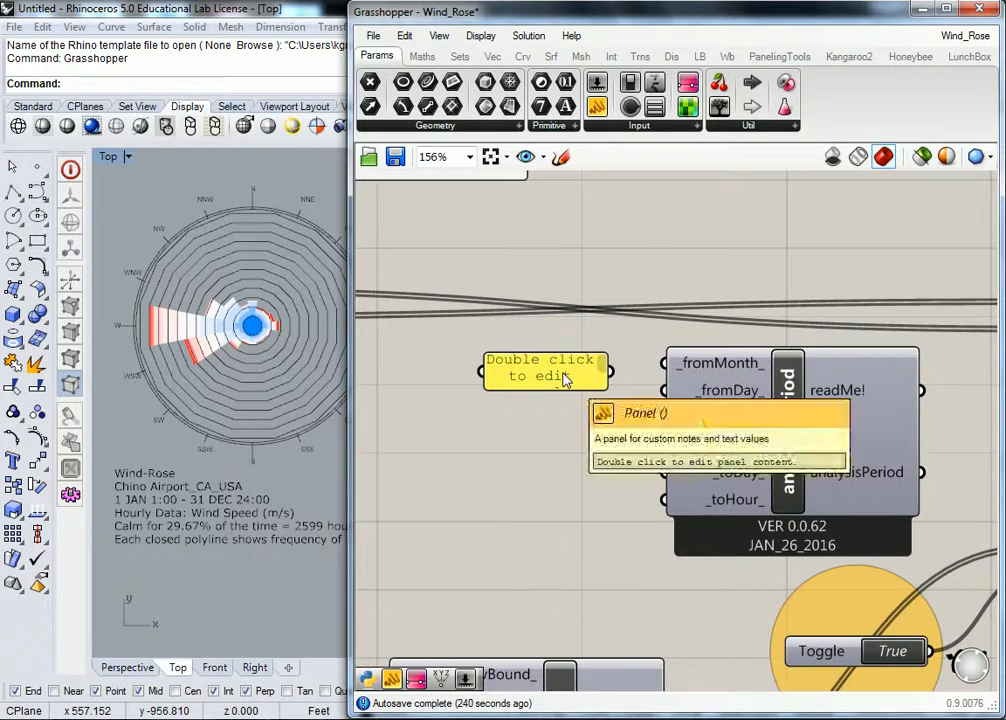
pyautogui.moveTo(600, 384); pyautogui.dragTo(545, 368)
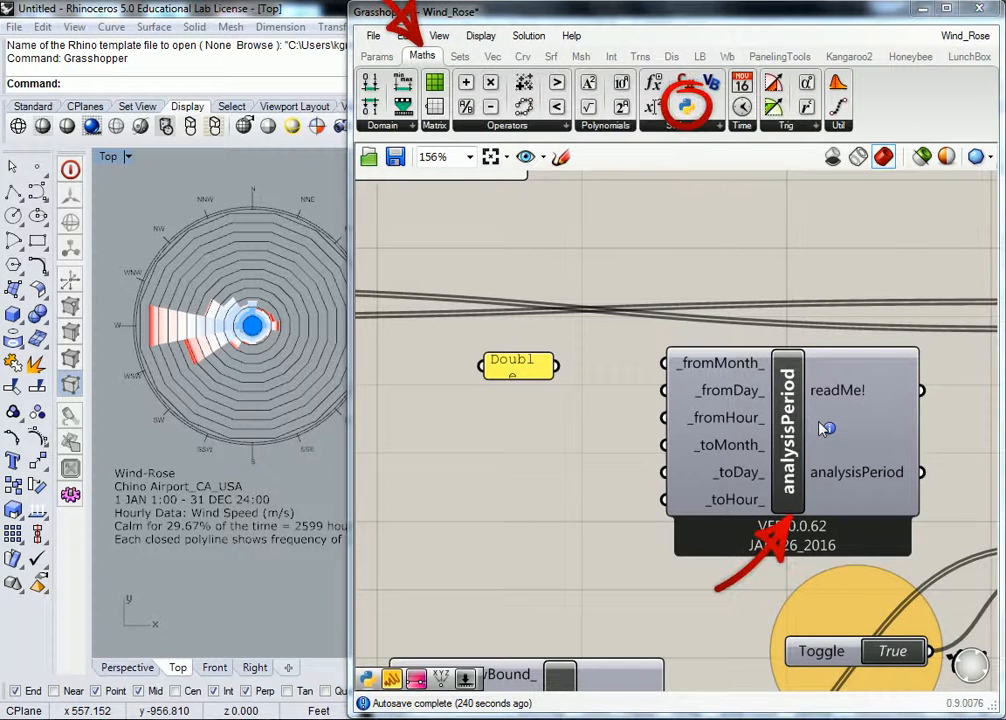
pyautogui.click(687, 109)
pyautogui.click(505, 467)
pyautogui.click(504, 467)
pyautogui.press('Delete')
# Move the panel closer to the _fromMonth_ input and set its content to 7.
pyautogui.click(517, 366)
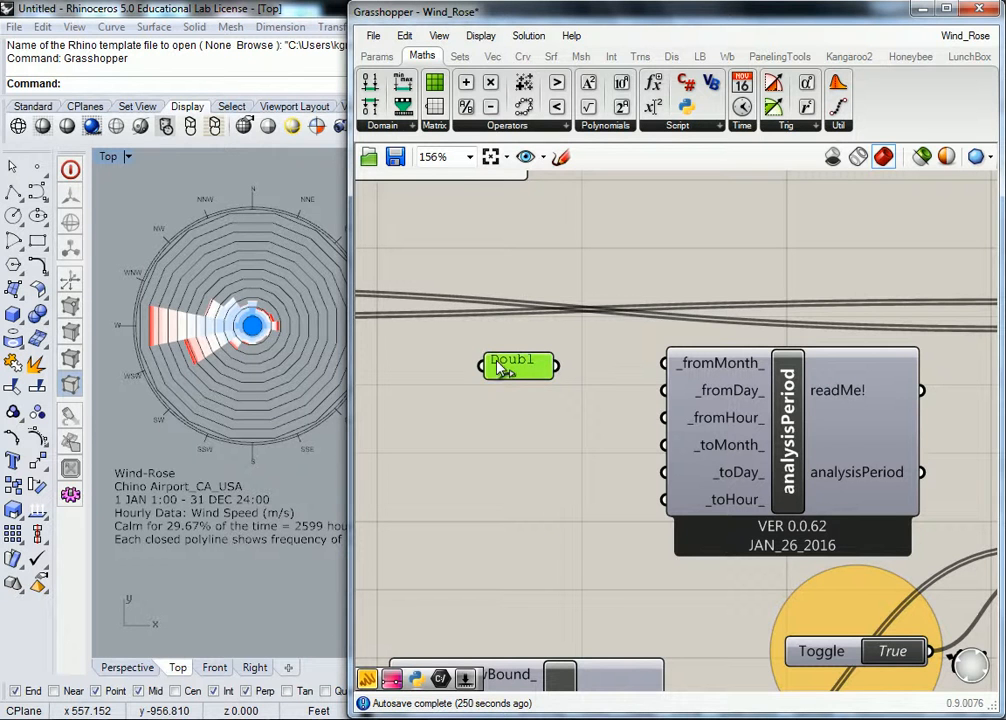
pyautogui.moveTo(519, 369); pyautogui.dragTo(565, 355)
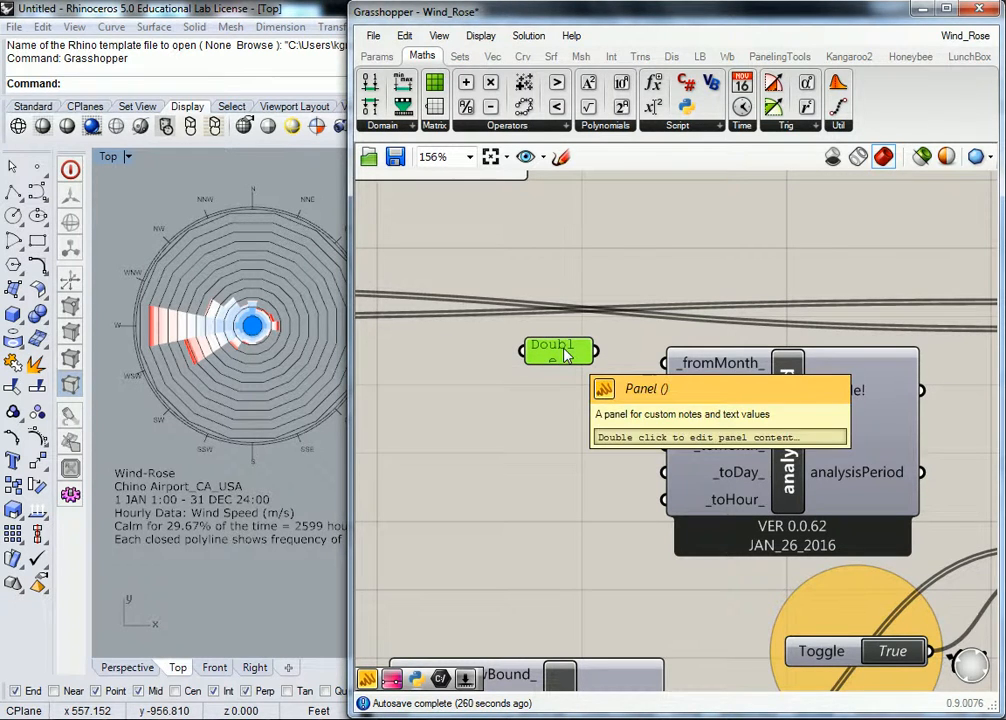
pyautogui.doubleClick(565, 355)
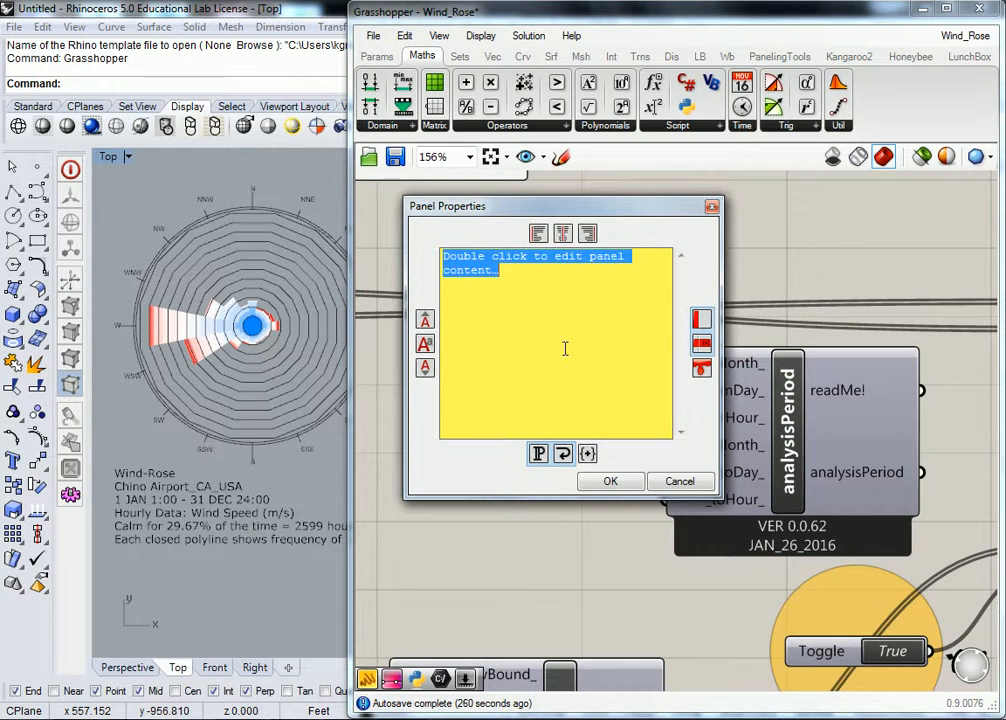
pyautogui.write('7')
pyautogui.click(610, 483)
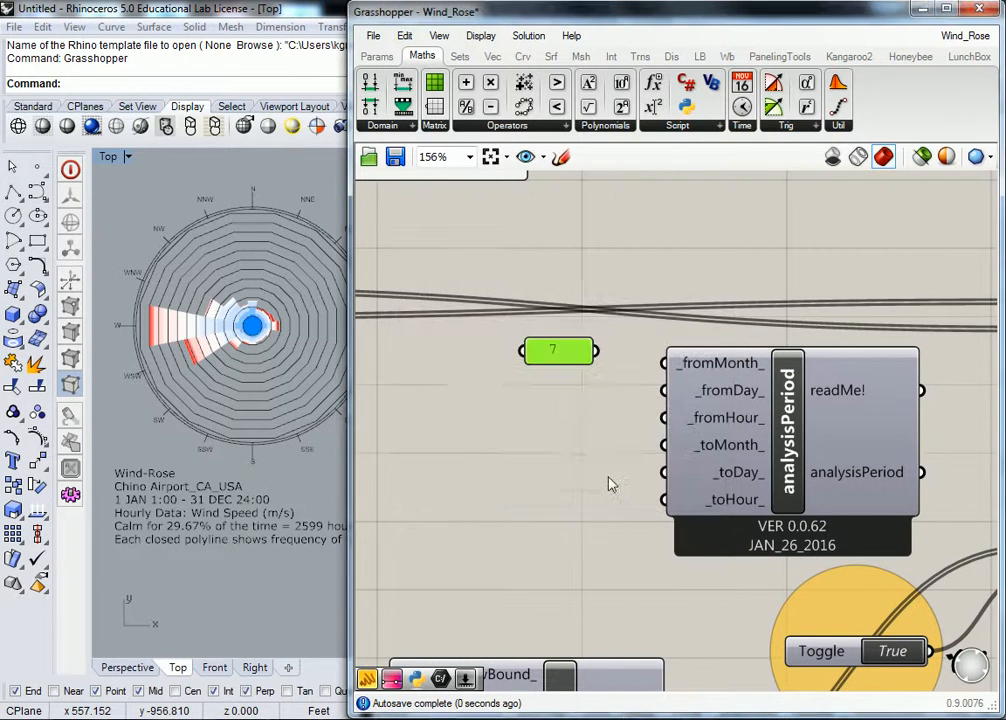
pyautogui.click(630, 358)
# Duplicate the 7 panel, place the copy directly beneath it, and set the copy's content to 1.
pyautogui.click(580, 353)
pyautogui.hotkey('ctrl', 'c')
pyautogui.hotkey('ctrl', 'v')
pyautogui.moveTo(586, 362); pyautogui.dragTo(577, 371)
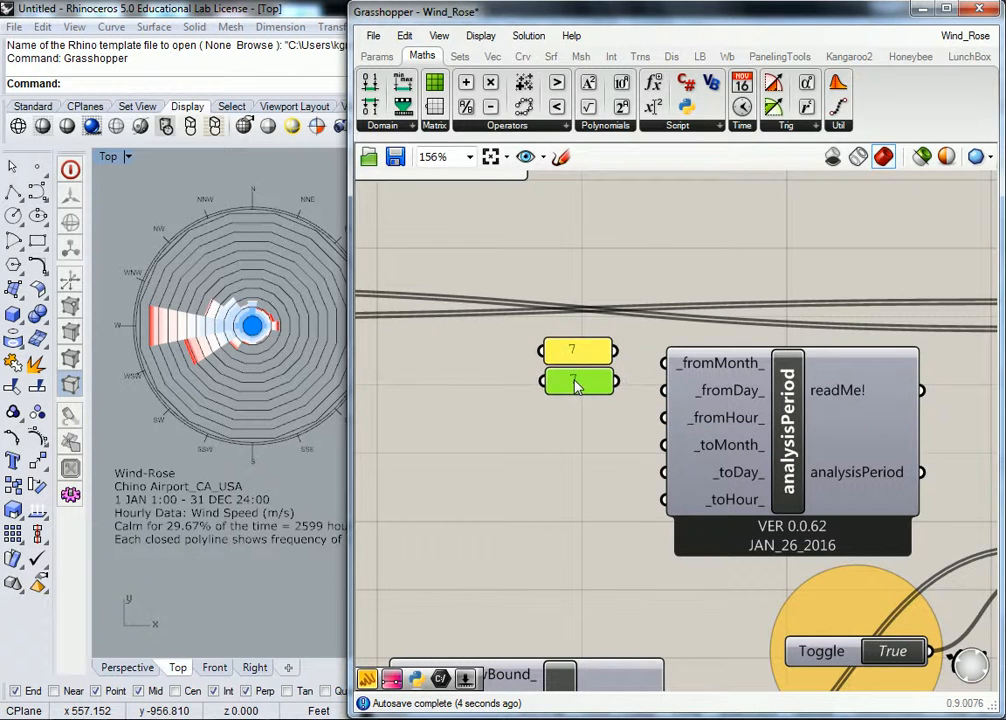
pyautogui.doubleClick(580, 375)
pyautogui.write('1')
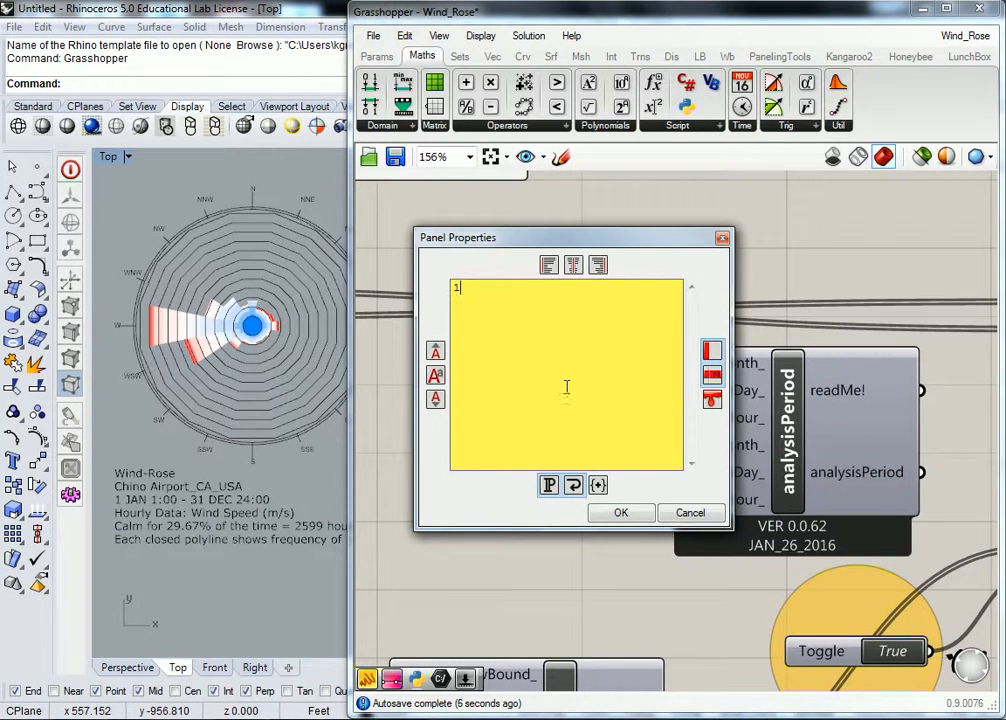
pyautogui.click(620, 513)
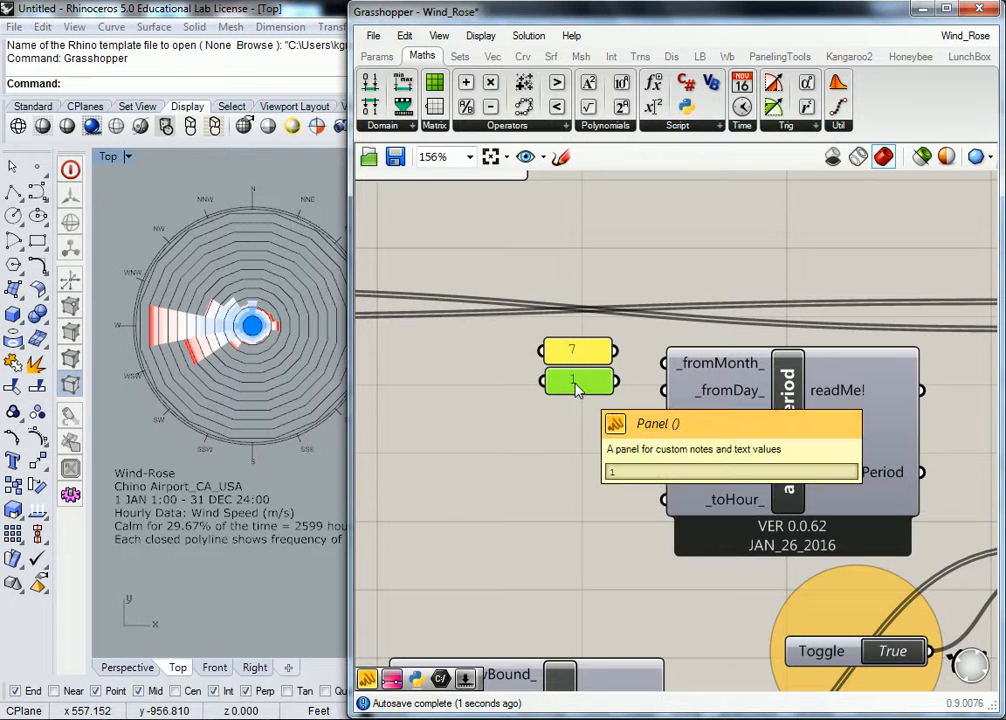
# Duplicate the 1 panel and place the copy directly beneath it as the third panel.
pyautogui.hotkey('ctrl', 'c')
pyautogui.hotkey('ctrl', 'v')
pyautogui.moveTo(588, 397); pyautogui.dragTo(585, 420)
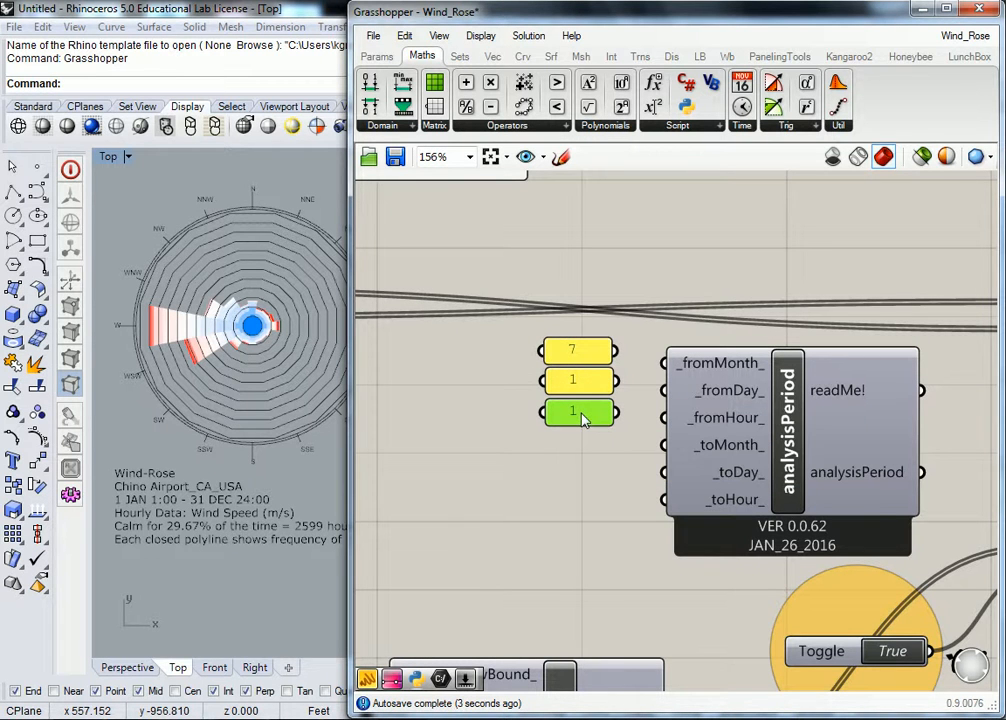
pyautogui.click(525, 411)
# Duplicate the group of three start panels and place the copies below the originals for the end date.
pyautogui.moveTo(626, 335); pyautogui.dragTo(569, 449)
pyautogui.hotkey('ctrl', 'c')
pyautogui.hotkey('ctrl', 'v')
pyautogui.moveTo(588, 375); pyautogui.dragTo(580, 495)
pyautogui.click(528, 463)
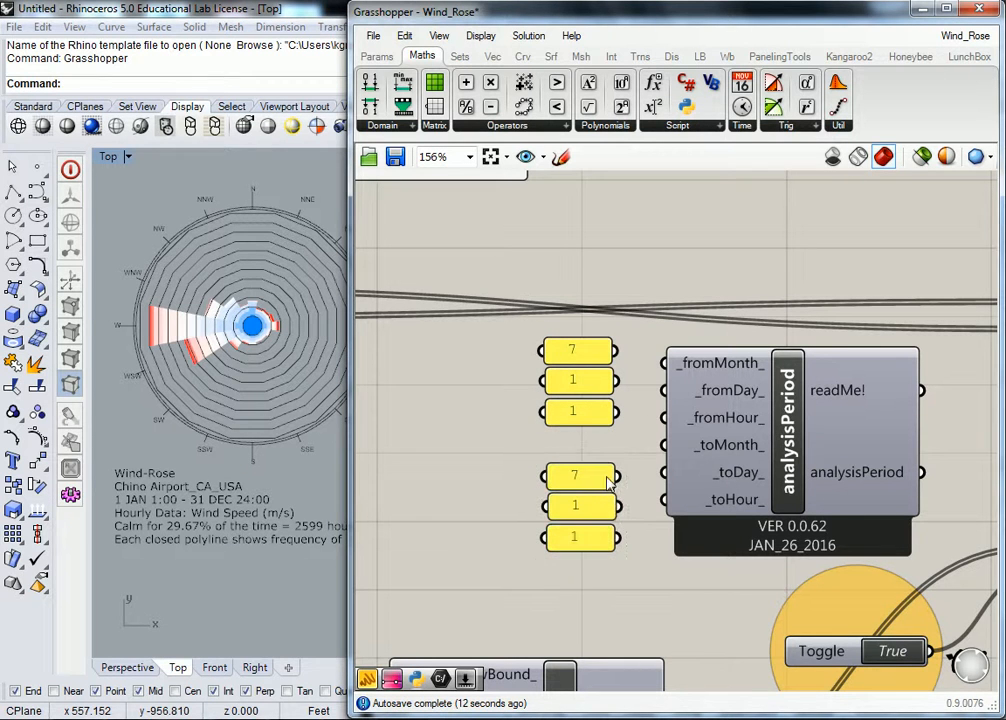
# Set the first panel of the lower group, meant for the _toMonth_ input, to 9.
pyautogui.moveTo(748, 455)
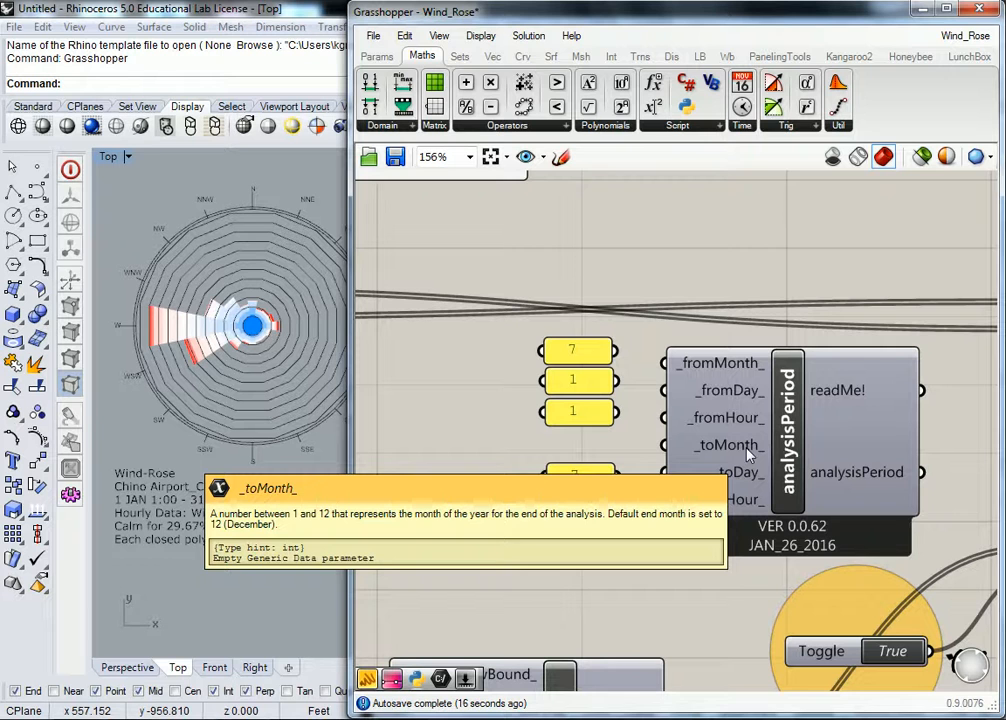
pyautogui.click(577, 478)
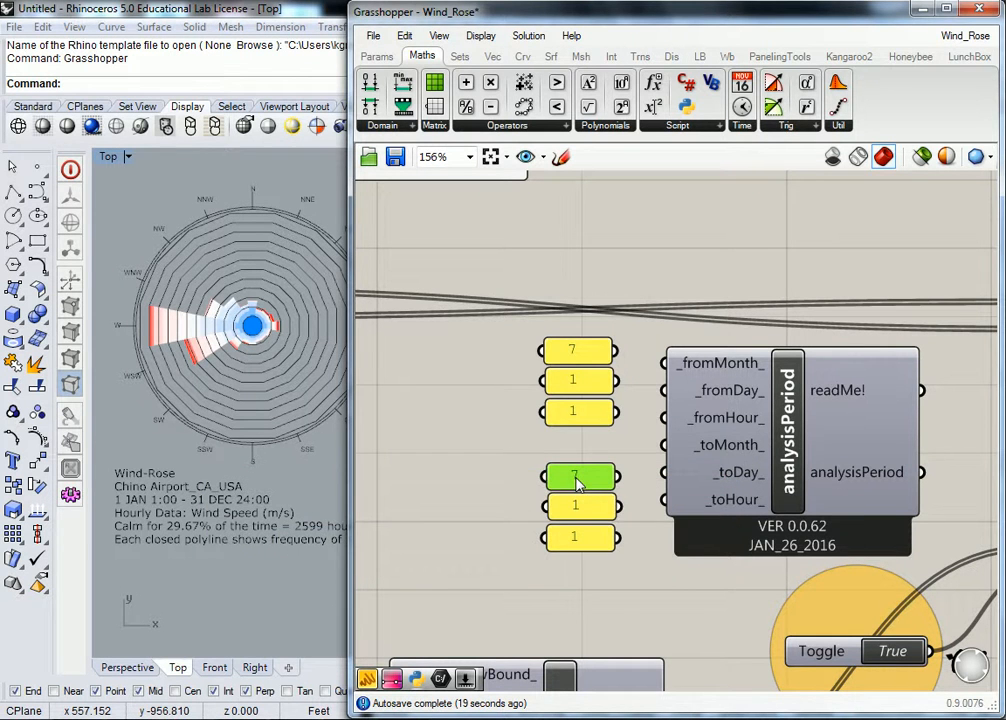
pyautogui.doubleClick(577, 480)
pyautogui.write('9')
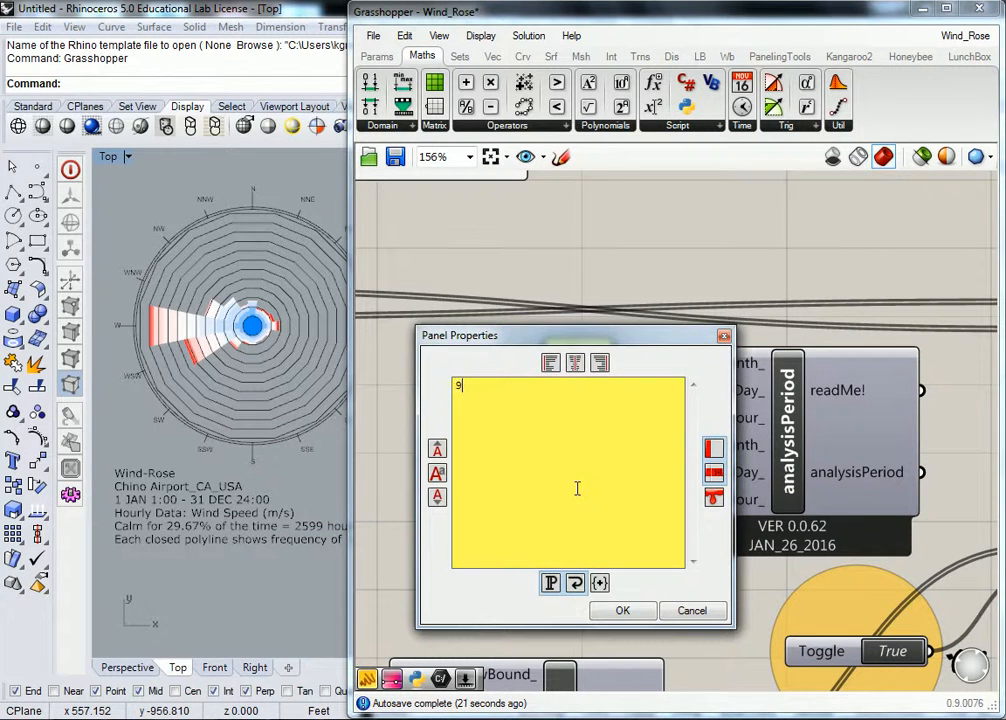
pyautogui.click(614, 605)
pyautogui.click(516, 503)
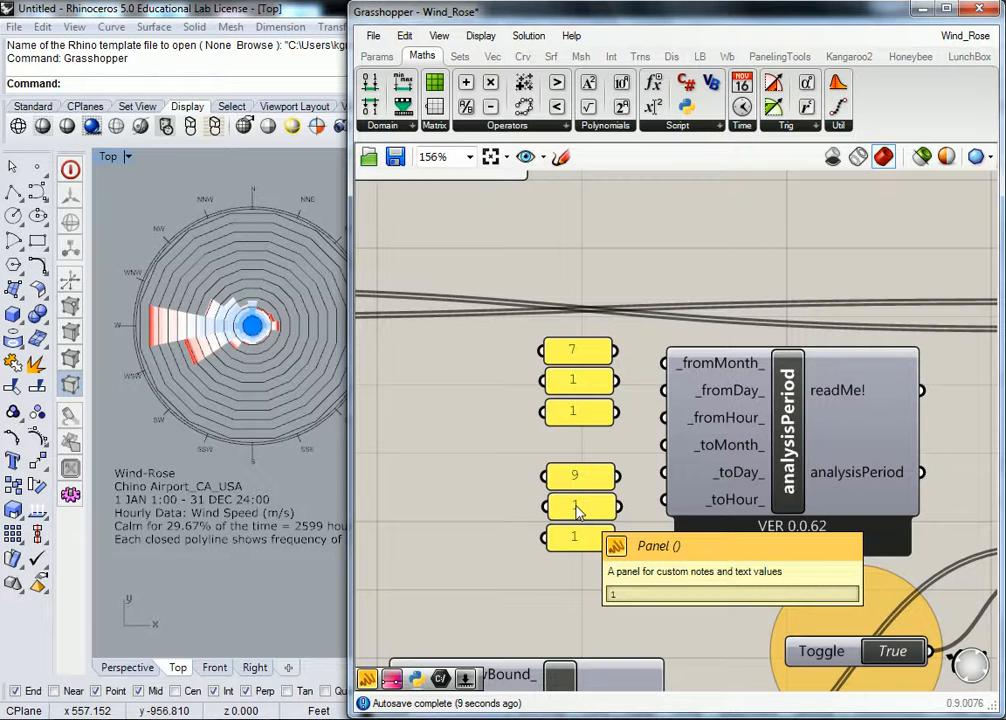
# Set the second and third panels of the lower group to 30 and 24 for the end day and hour.
pyautogui.doubleClick(580, 510)
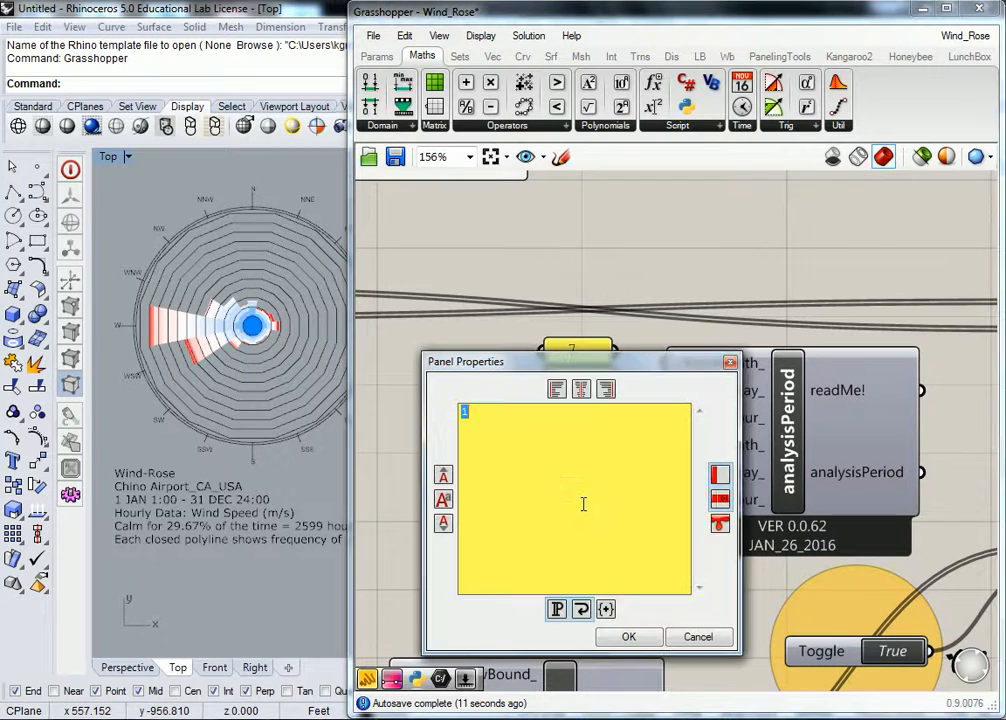
pyautogui.write('30')
pyautogui.click(628, 637)
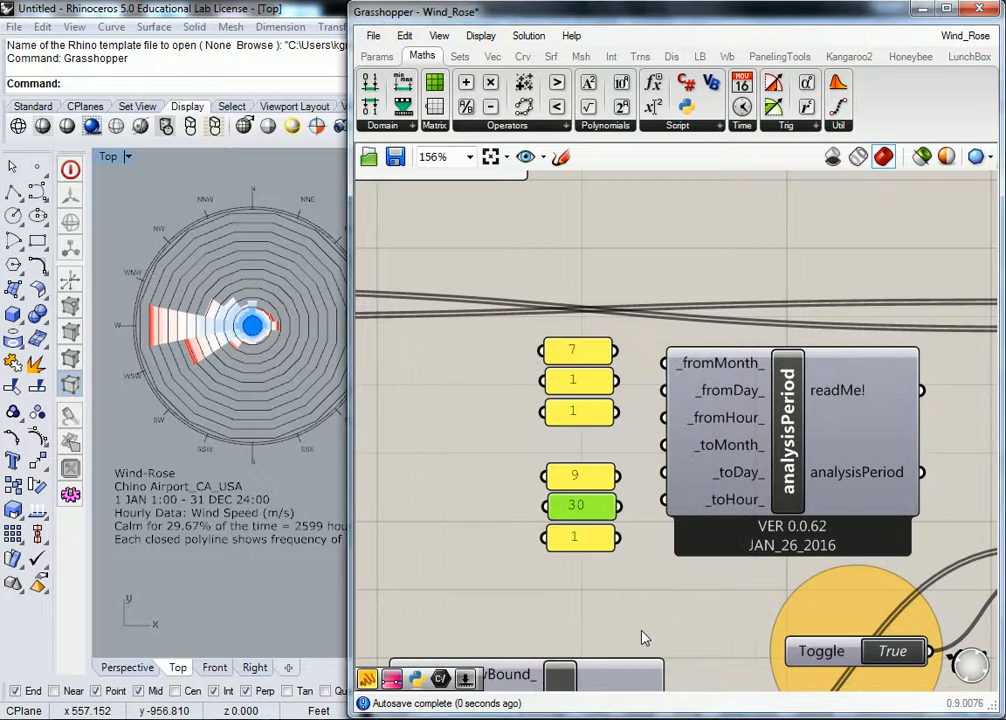
pyautogui.doubleClick(581, 540)
pyautogui.write('4')
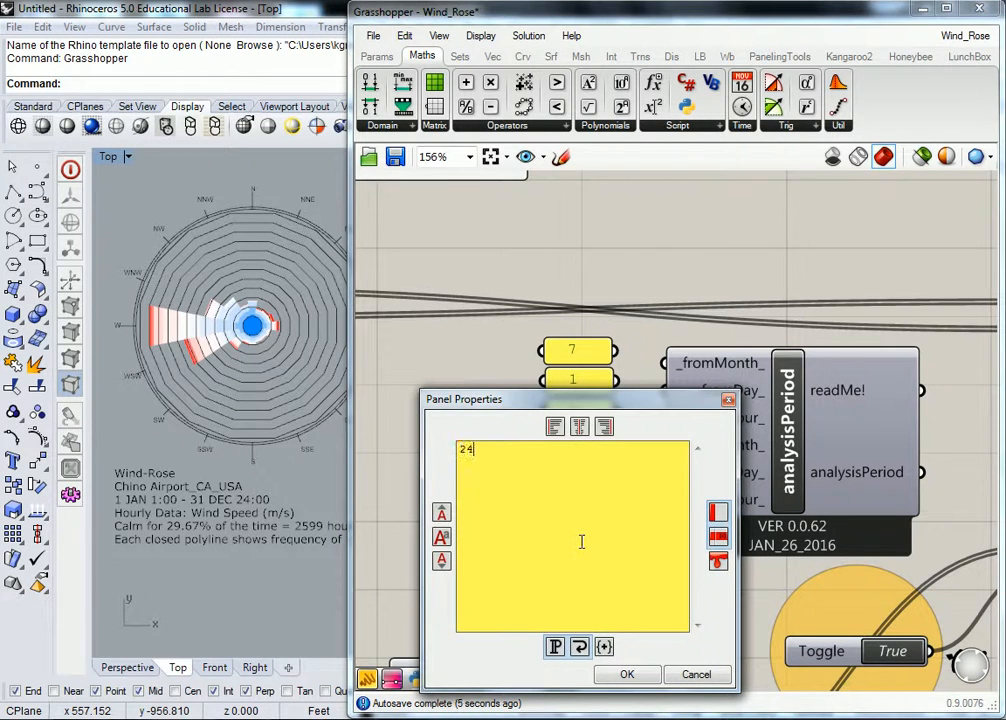
pyautogui.click(627, 674)
pyautogui.moveTo(647, 441); pyautogui.dragTo(592, 472, button='right')
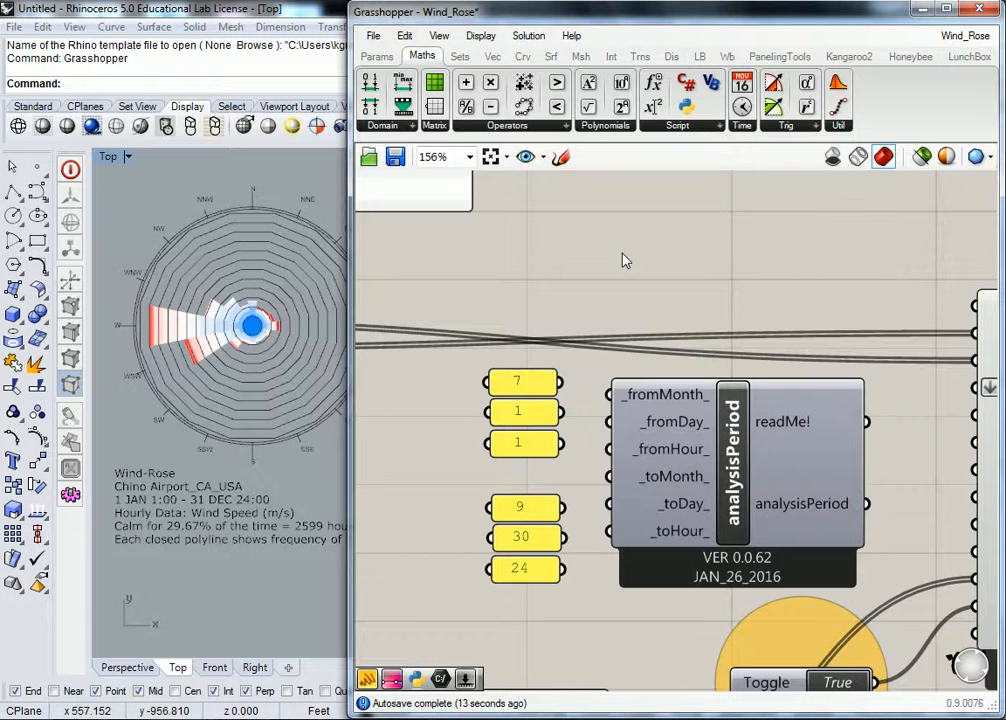
# Lock the Grasshopper solver so the definition does not recalculate during wiring.
pyautogui.rightClick(557, 264)
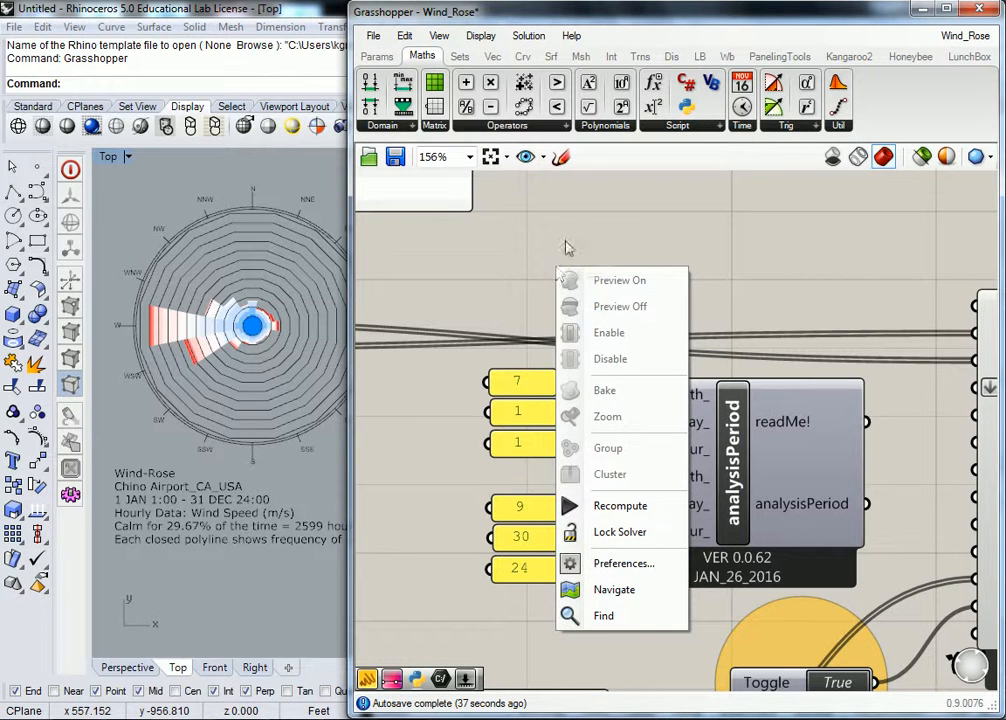
pyautogui.click(557, 258)
pyautogui.rightClick(590, 283)
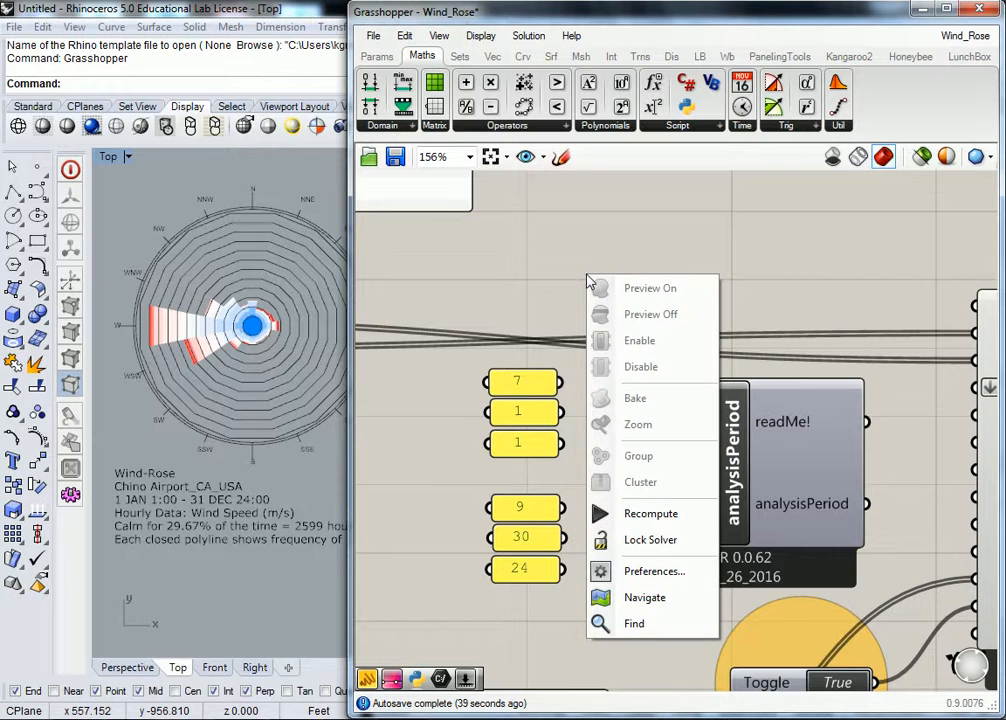
pyautogui.click(604, 540)
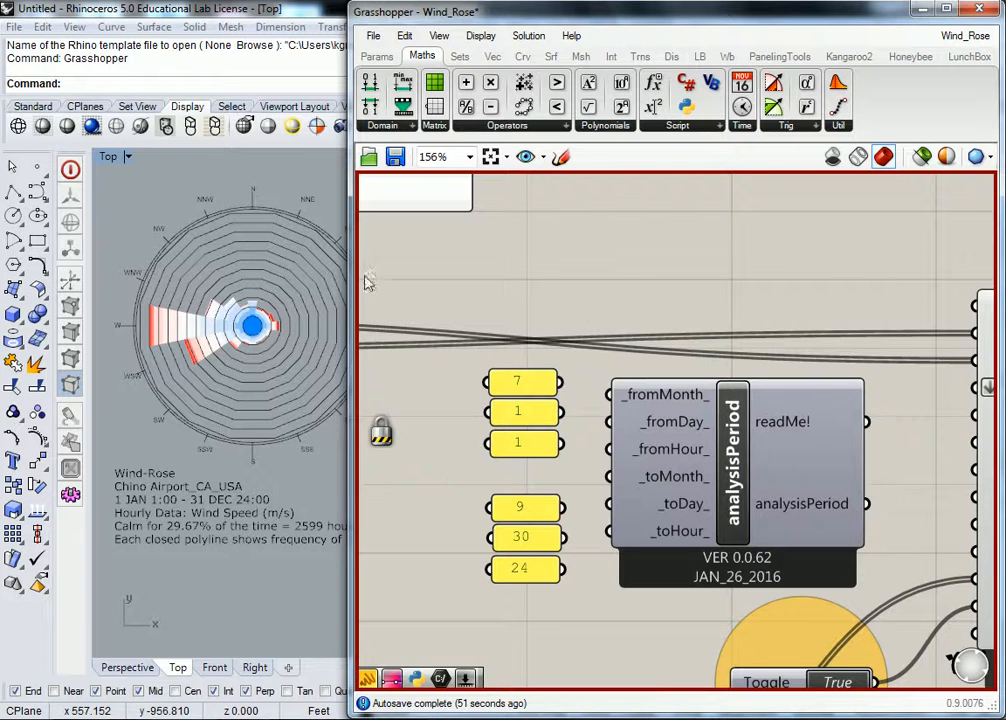
# Wire the 7, 1, 1 panels to the analysisPeriod from-inputs and the 9, 30, 24 panels to its to-inputs, in order.
pyautogui.moveTo(563, 383); pyautogui.dragTo(607, 394)
pyautogui.moveTo(562, 412); pyautogui.dragTo(607, 449)
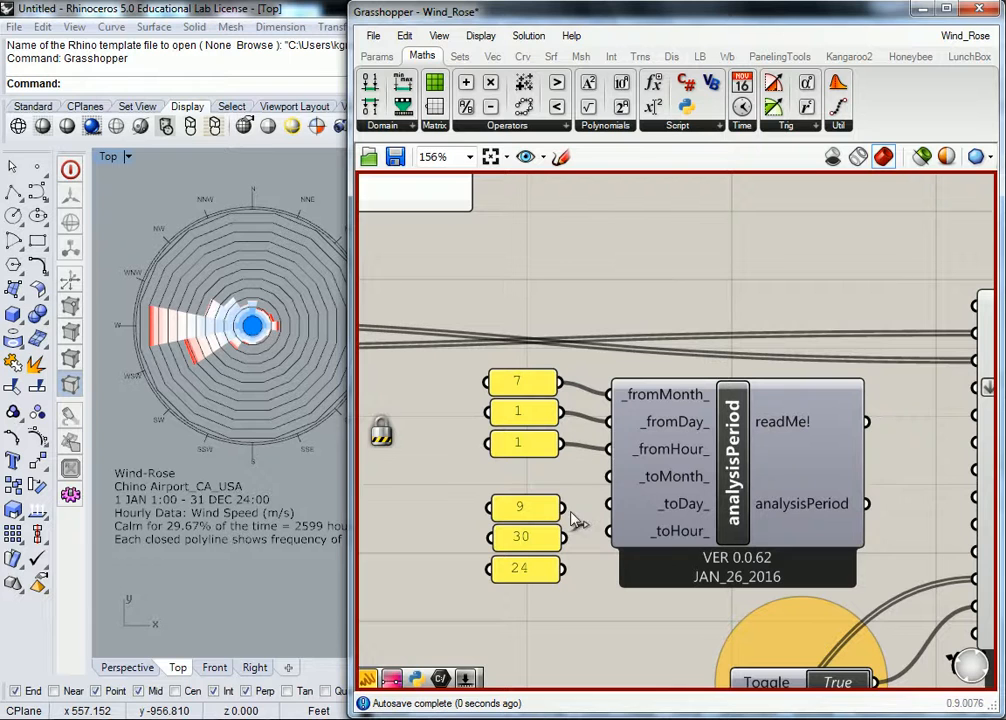
pyautogui.moveTo(563, 507); pyautogui.dragTo(607, 476)
pyautogui.moveTo(565, 537); pyautogui.dragTo(607, 504)
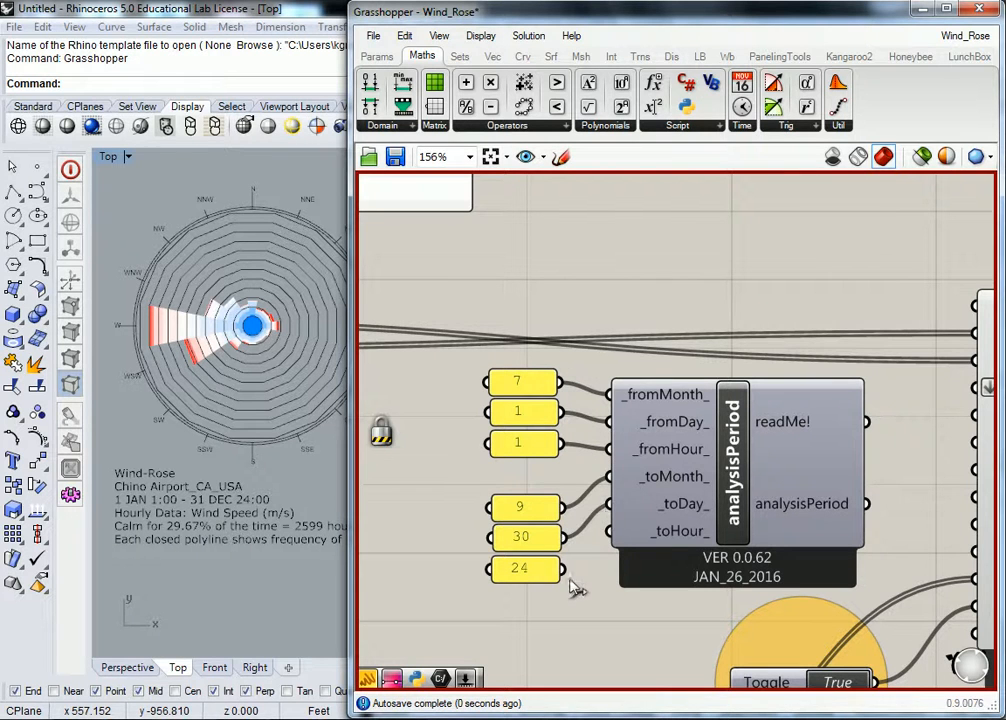
pyautogui.moveTo(564, 568); pyautogui.dragTo(607, 531)
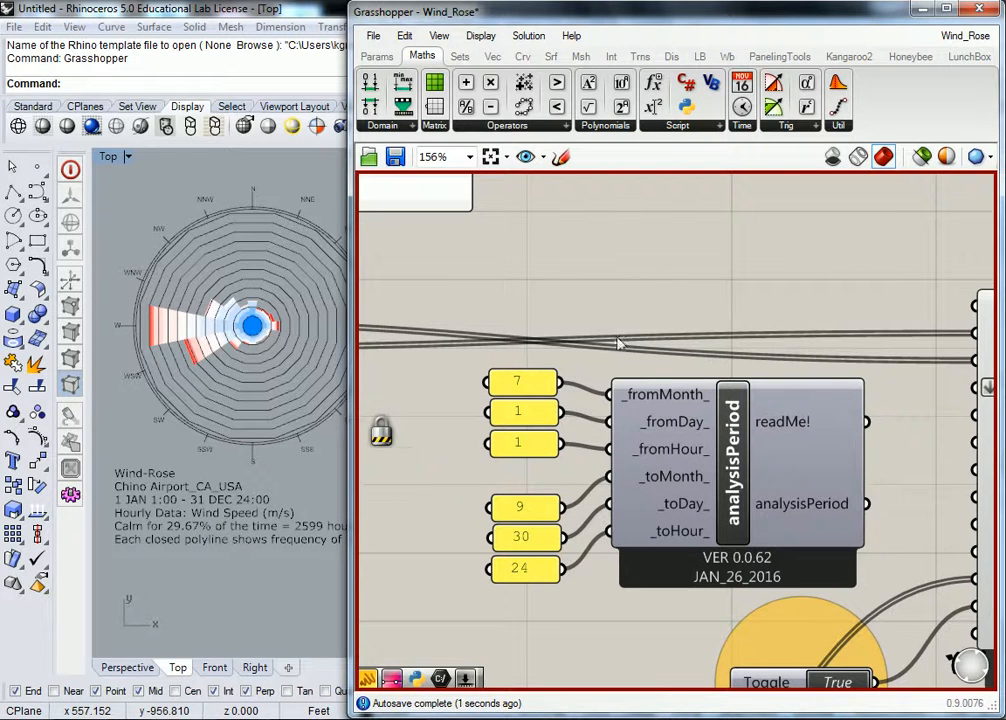
# Unlock the solver and recompute the definition.
pyautogui.rightClick(648, 281)
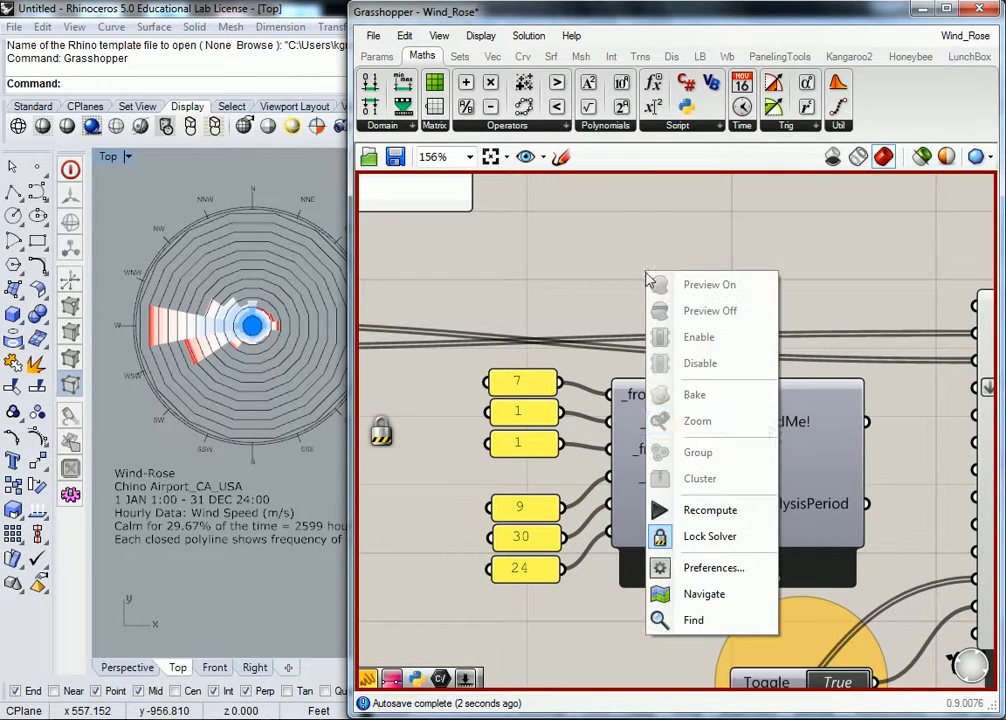
pyautogui.click(697, 536)
pyautogui.scroll(-2, 595, 305)
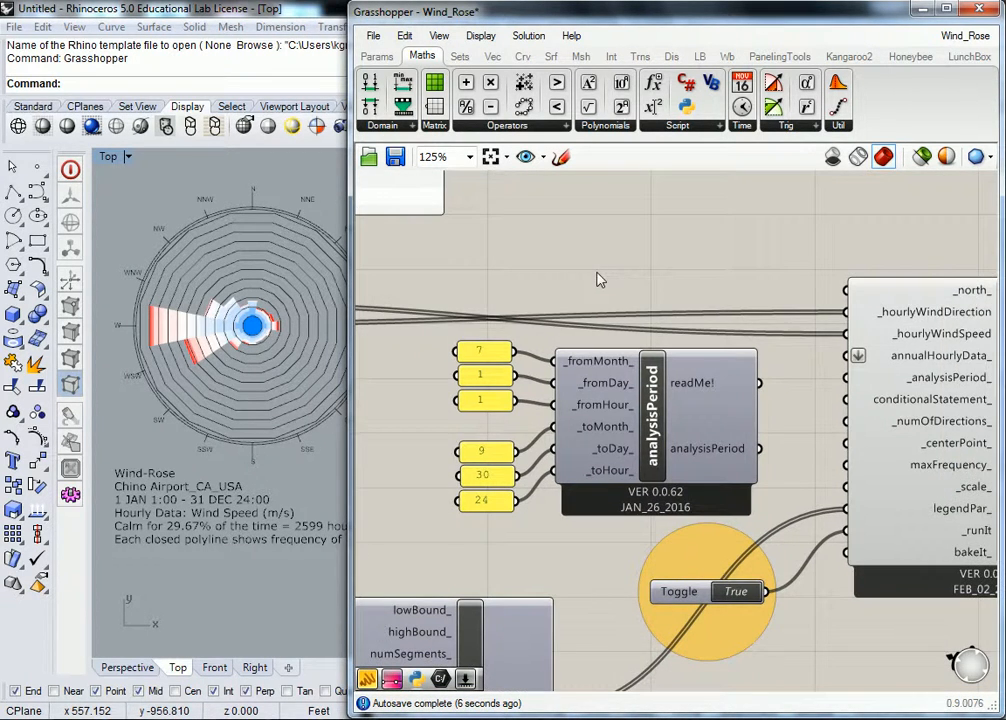
pyautogui.rightClick(601, 279)
pyautogui.click(656, 514)
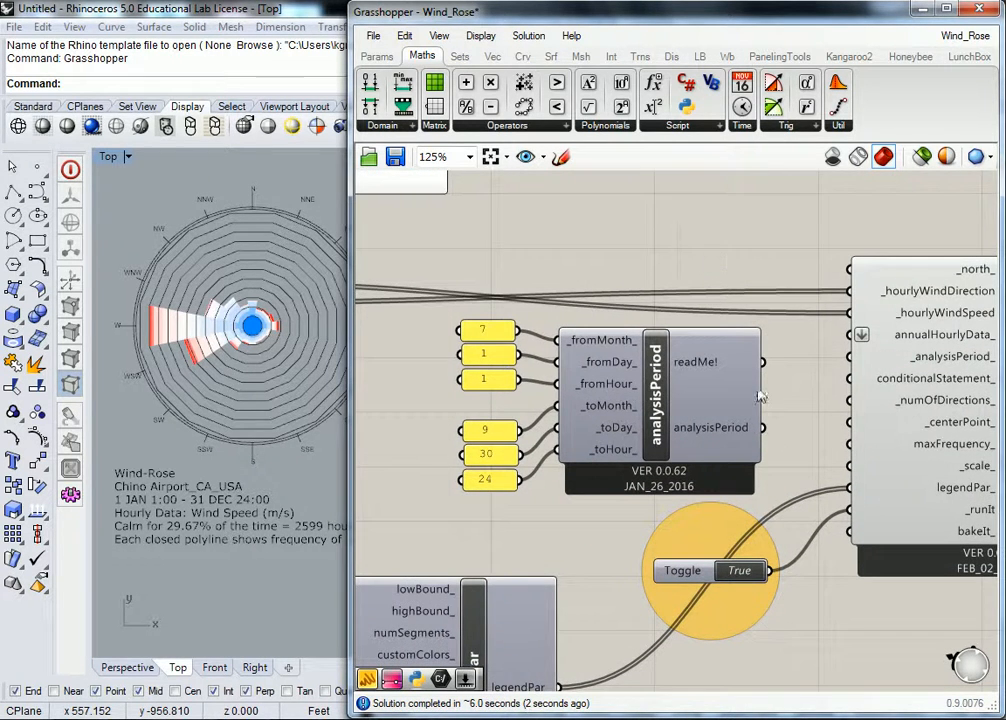
# Connect the analysisPeriod output to the windRose component's _analysisPeriod_ input.
pyautogui.moveTo(798, 422); pyautogui.dragTo(692, 422, button='right')
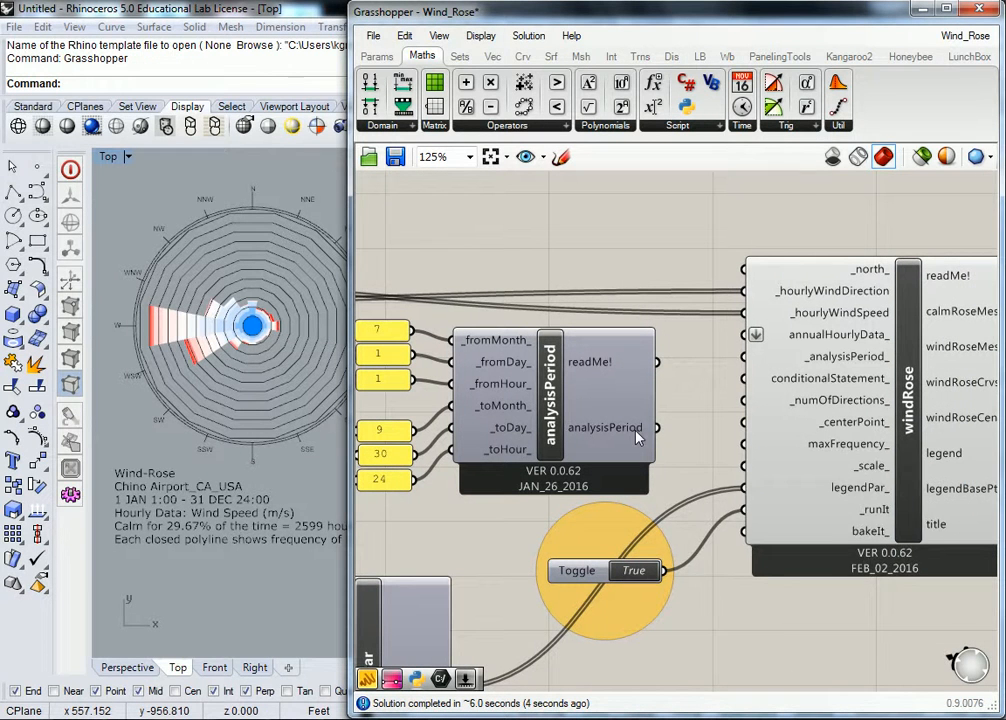
pyautogui.moveTo(669, 437); pyautogui.dragTo(738, 362)
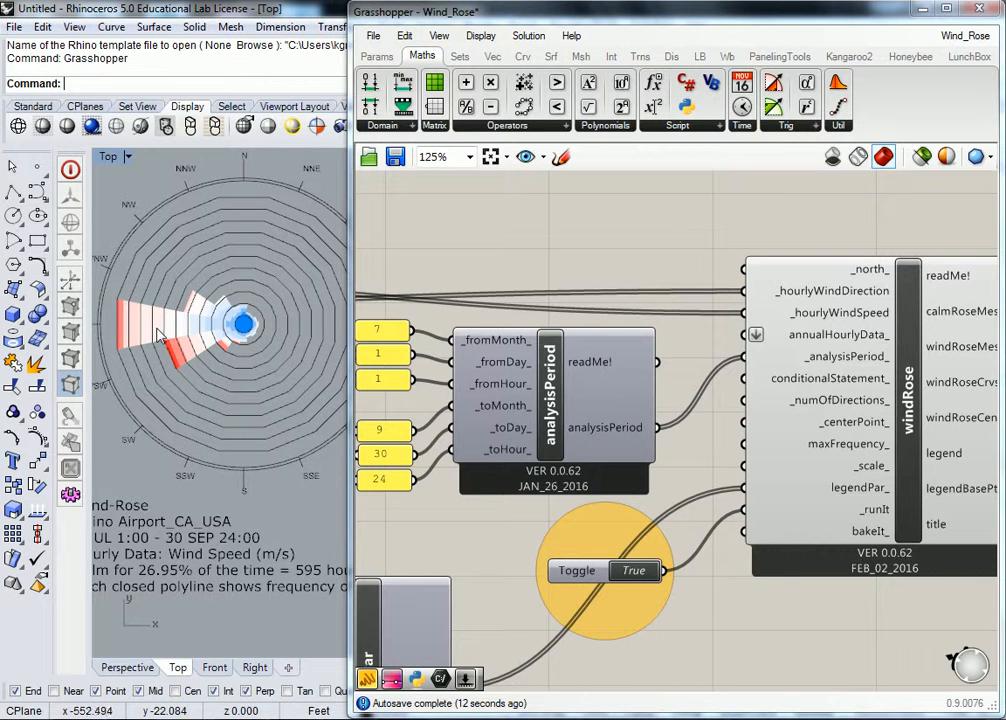
pyautogui.moveTo(428, 276); pyautogui.dragTo(447, 273, button='right')
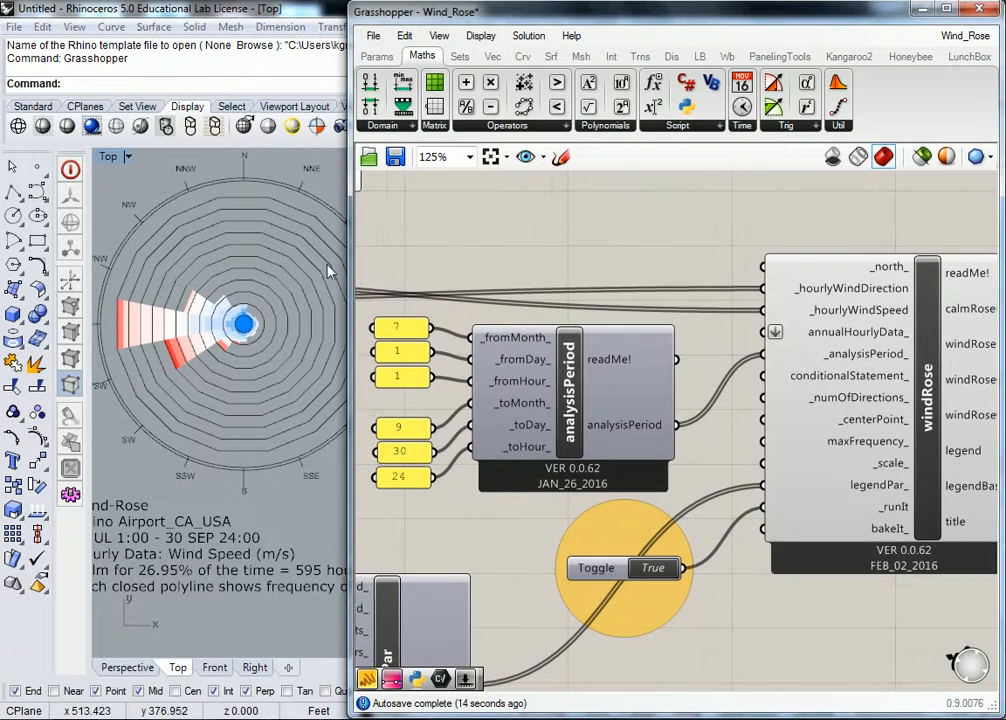
# Narrow the Grasshopper window and examine the July to September wind rose and its legend in the Rhino viewport.
pyautogui.moveTo(349, 228); pyautogui.dragTo(382, 228)
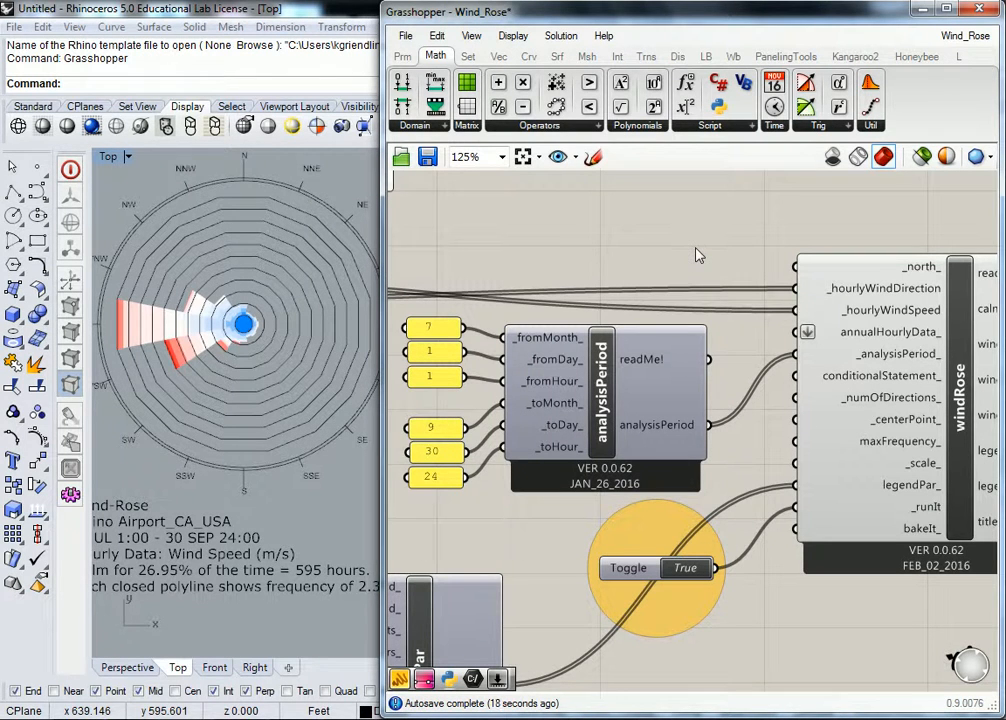
pyautogui.moveTo(382, 226); pyautogui.dragTo(686, 222)
pyautogui.moveTo(349, 269); pyautogui.dragTo(381, 285, button='right')
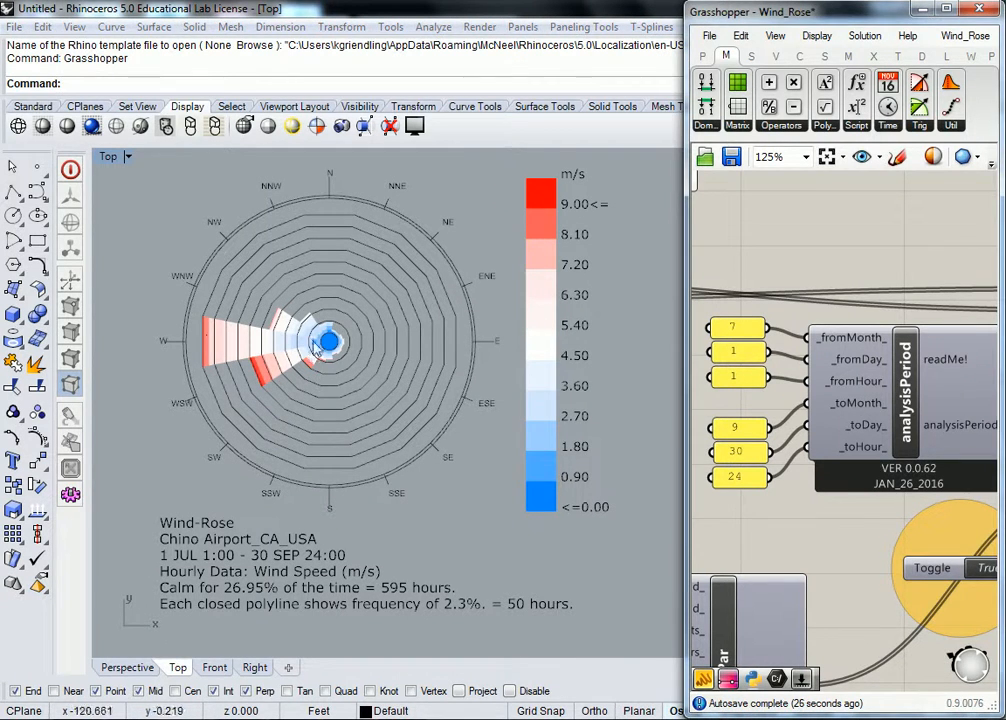
pyautogui.scroll(1, 322, 410)
pyautogui.scroll(-1, 344, 400)
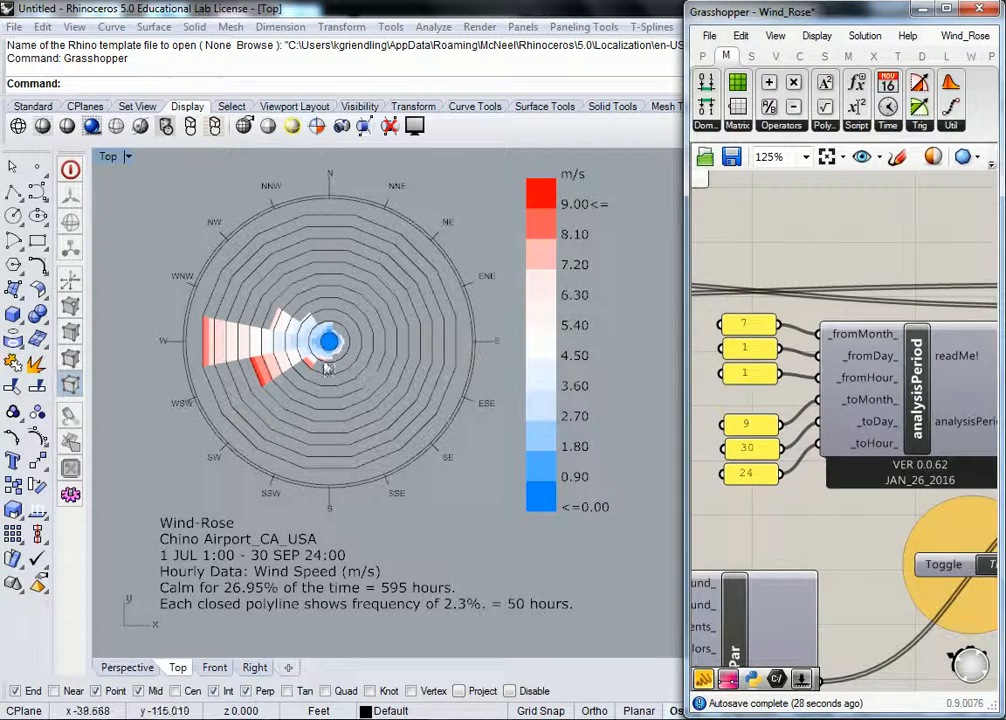
pyautogui.click(354, 362)
pyautogui.scroll(4, 285, 341)
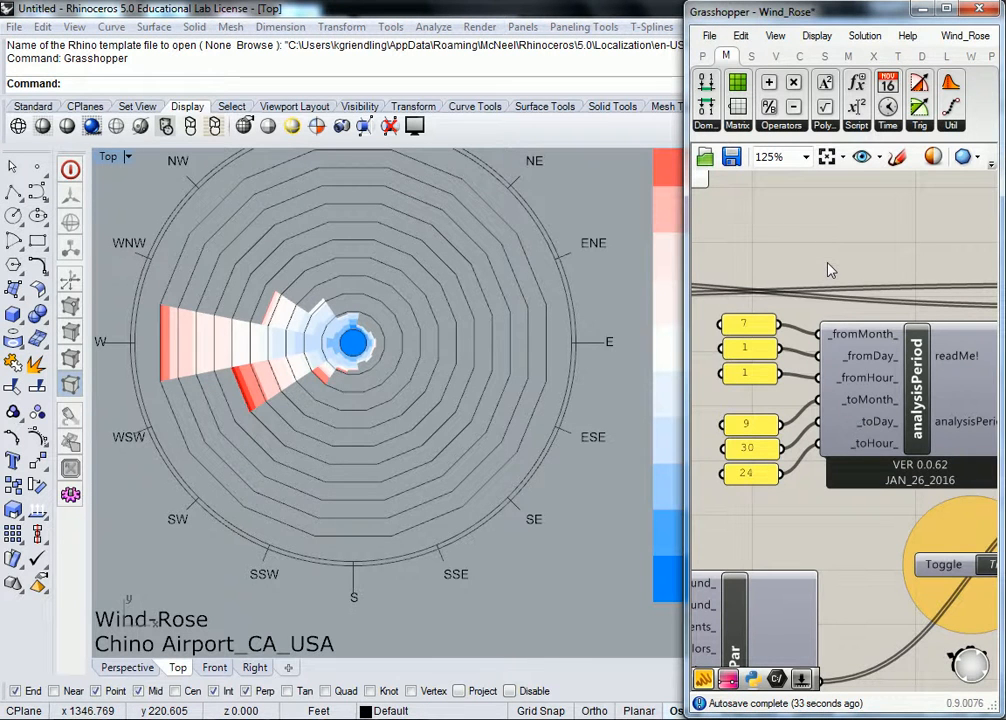
pyautogui.scroll(1, 400, 350)
pyautogui.scroll(3, 404, 350)
pyautogui.scroll(-3, 375, 350)
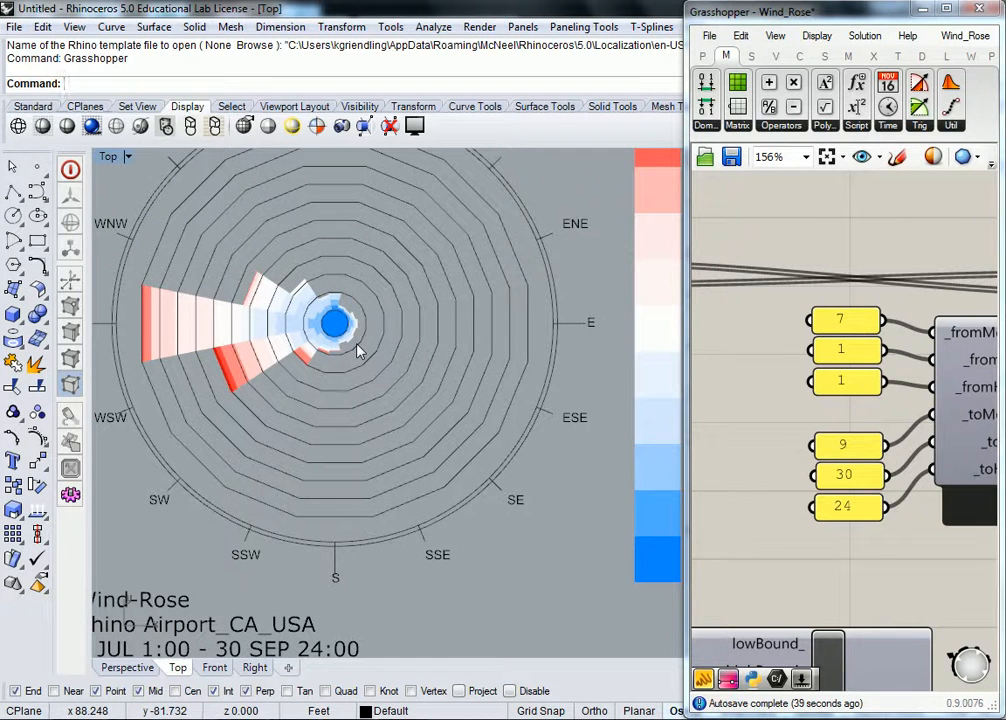
pyautogui.scroll(-4, 357, 345)
pyautogui.moveTo(374, 345); pyautogui.dragTo(350, 354, button='right')
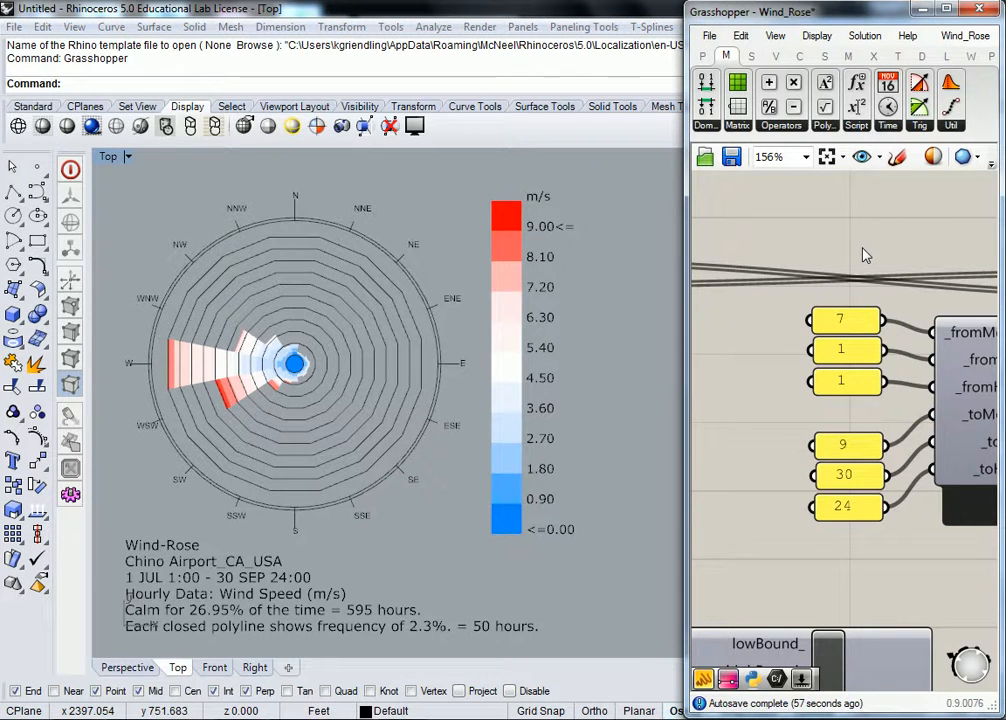
# Disconnect the analysis period from the windRose component and examine the full-year rose up close.
pyautogui.moveTo(943, 260); pyautogui.dragTo(746, 240, button='right')
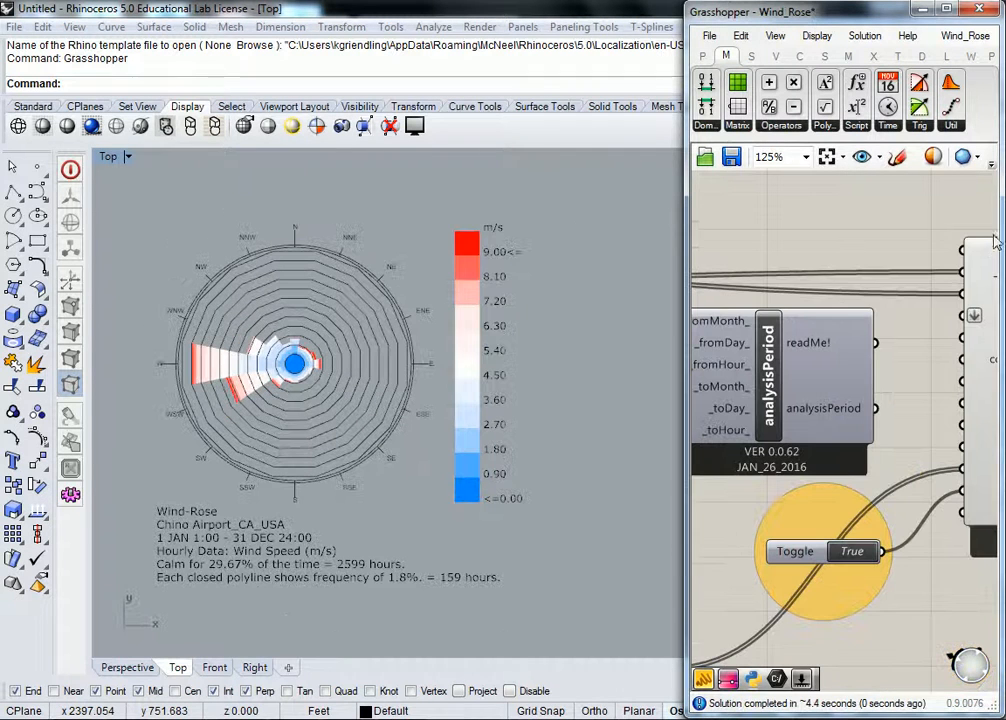
pyautogui.moveTo(686, 233); pyautogui.dragTo(496, 240)
pyautogui.scroll(8, 285, 350)
pyautogui.moveTo(283, 358); pyautogui.dragTo(322, 343, button='right')
pyautogui.scroll(2, 288, 349)
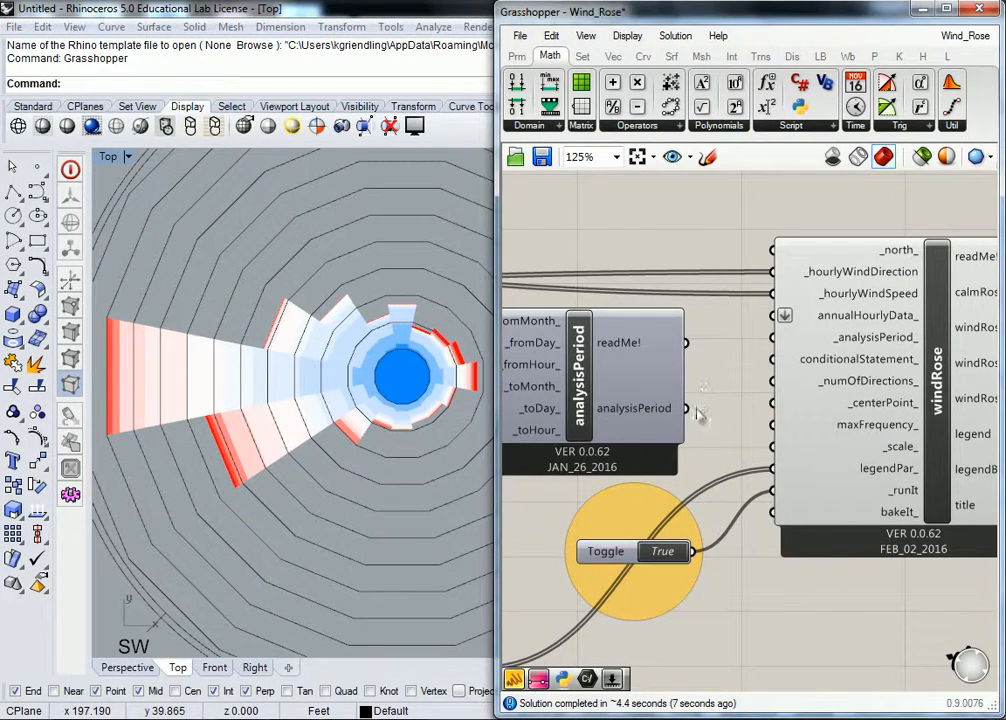
# Reconnect the analysisPeriod output to windRose's _analysisPeriod_ input and compare the filtered rose with the full-year one.
pyautogui.moveTo(686, 408); pyautogui.dragTo(773, 337)
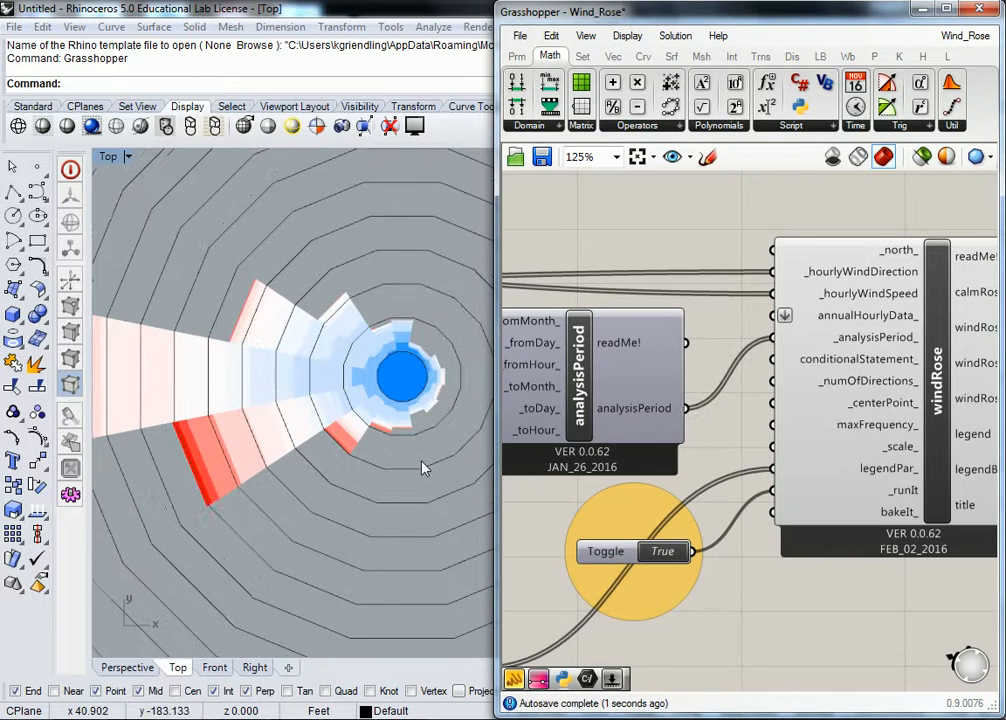
pyautogui.moveTo(291, 464); pyautogui.dragTo(370, 438, button='right')
pyautogui.scroll(-1, 172, 402)
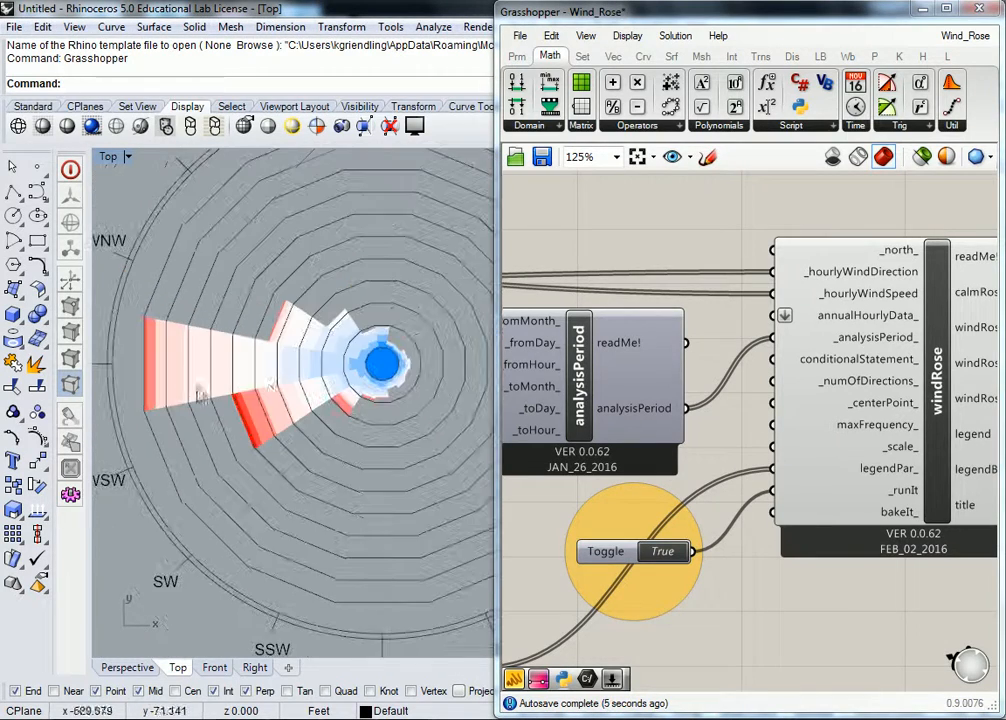
pyautogui.scroll(-3, 299, 388)
pyautogui.scroll(-4, 300, 380)
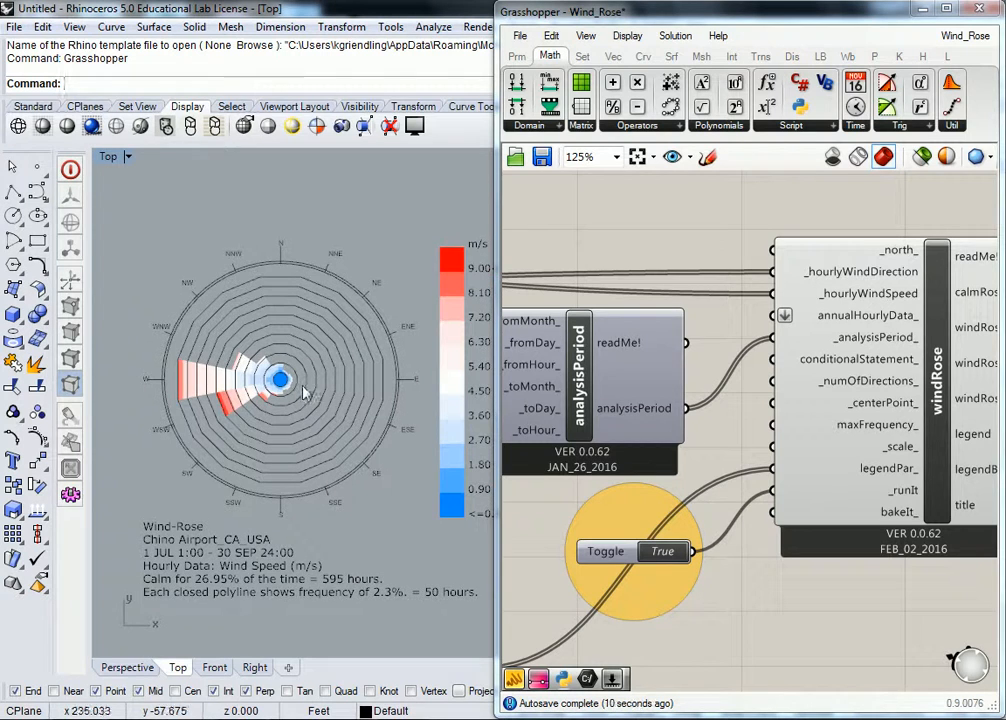
pyautogui.moveTo(322, 389); pyautogui.dragTo(298, 393, button='right')
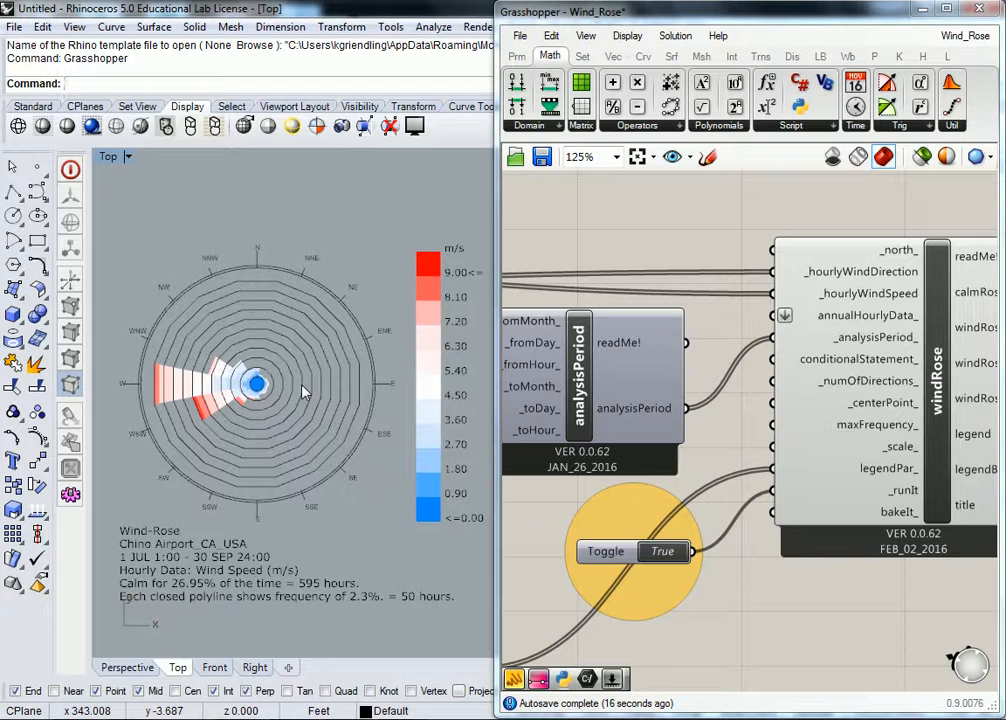
# Add a Ladybug_ms2mph component and place it beside the windSpeed output of the weather data component.
pyautogui.moveTo(497, 217); pyautogui.dragTo(455, 217)
pyautogui.click(776, 55)
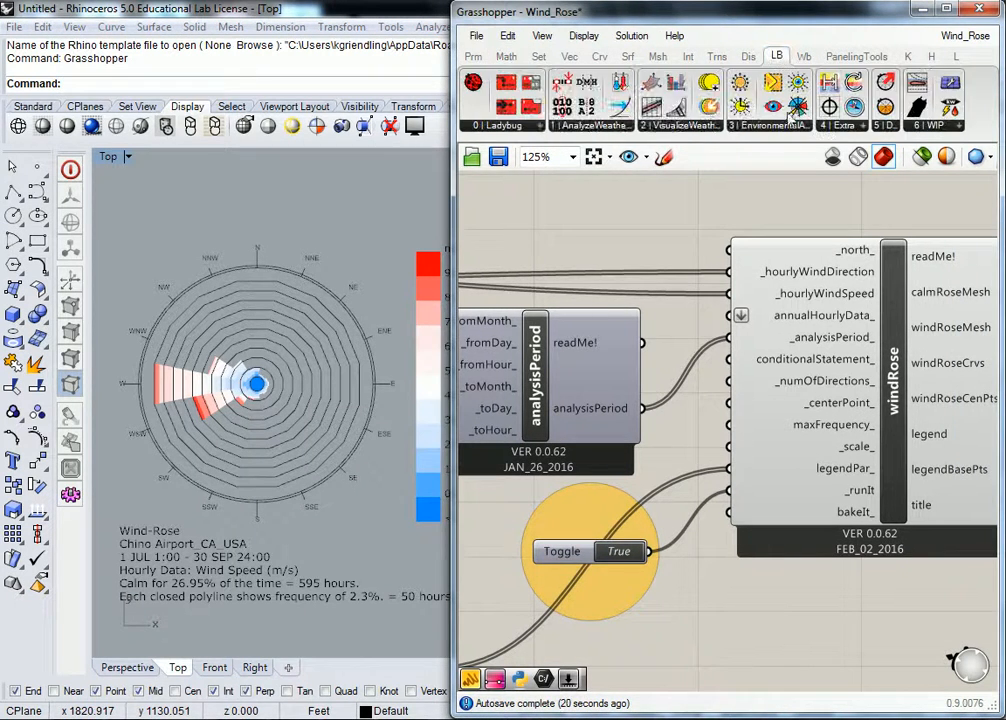
pyautogui.click(851, 128)
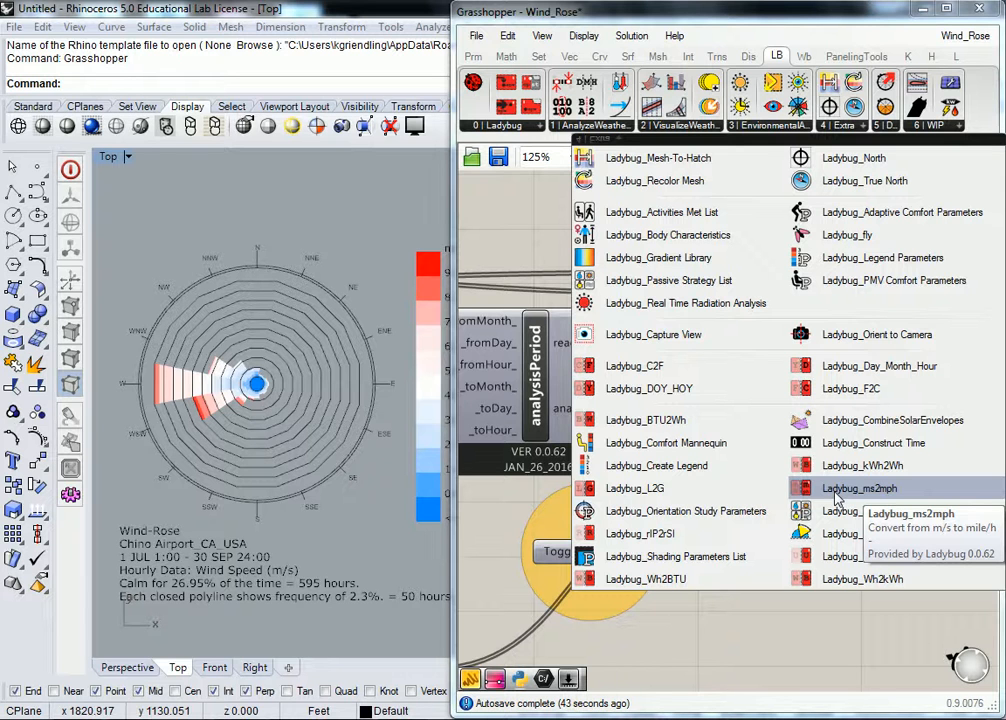
pyautogui.click(836, 494)
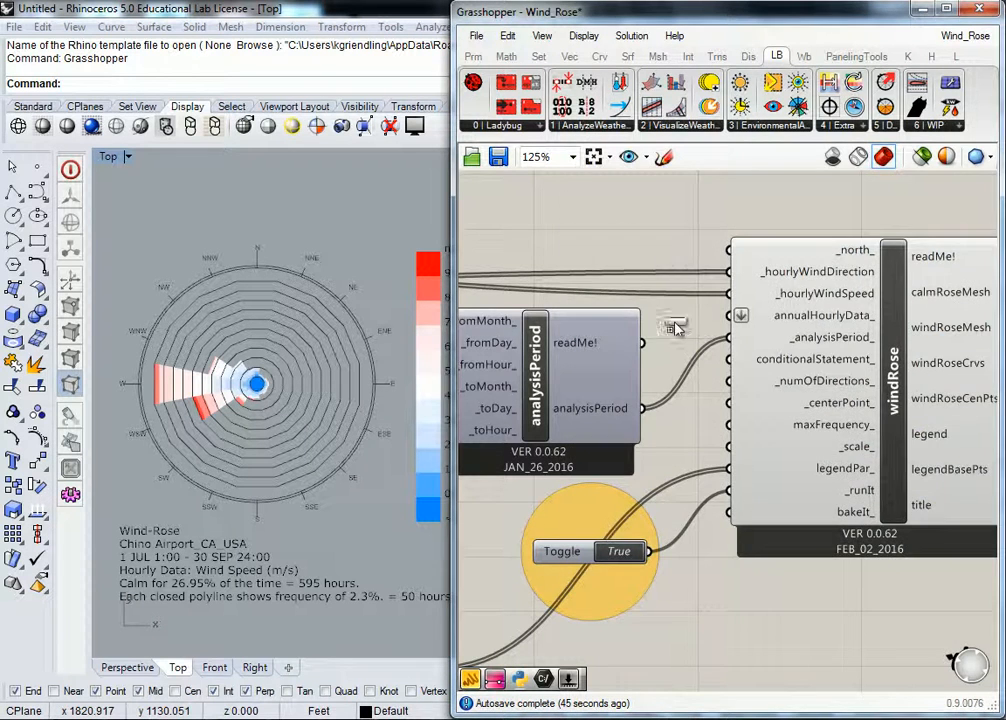
pyautogui.scroll(-2, 680, 326)
pyautogui.scroll(-2, 680, 325)
pyautogui.click(567, 293)
pyautogui.moveTo(514, 294); pyautogui.dragTo(686, 318, button='right')
pyautogui.scroll(3, 590, 324)
pyautogui.moveTo(588, 319); pyautogui.dragTo(670, 335, button='right')
pyautogui.moveTo(799, 333); pyautogui.dragTo(739, 344, button='right')
pyautogui.moveTo(896, 330); pyautogui.dragTo(718, 321)
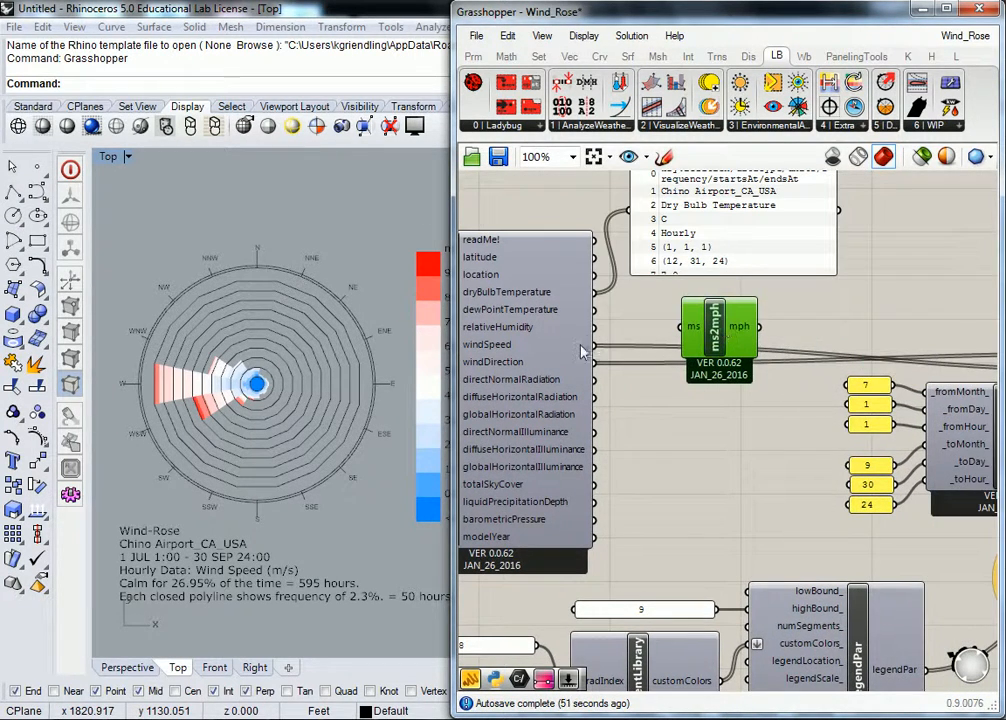
# Connect the windSpeed output to the ms input of ms2mph and move the converter above the analysisPeriod component.
pyautogui.moveTo(596, 346); pyautogui.dragTo(680, 328)
pyautogui.moveTo(808, 321); pyautogui.dragTo(648, 348, button='right')
pyautogui.moveTo(568, 366); pyautogui.dragTo(829, 358)
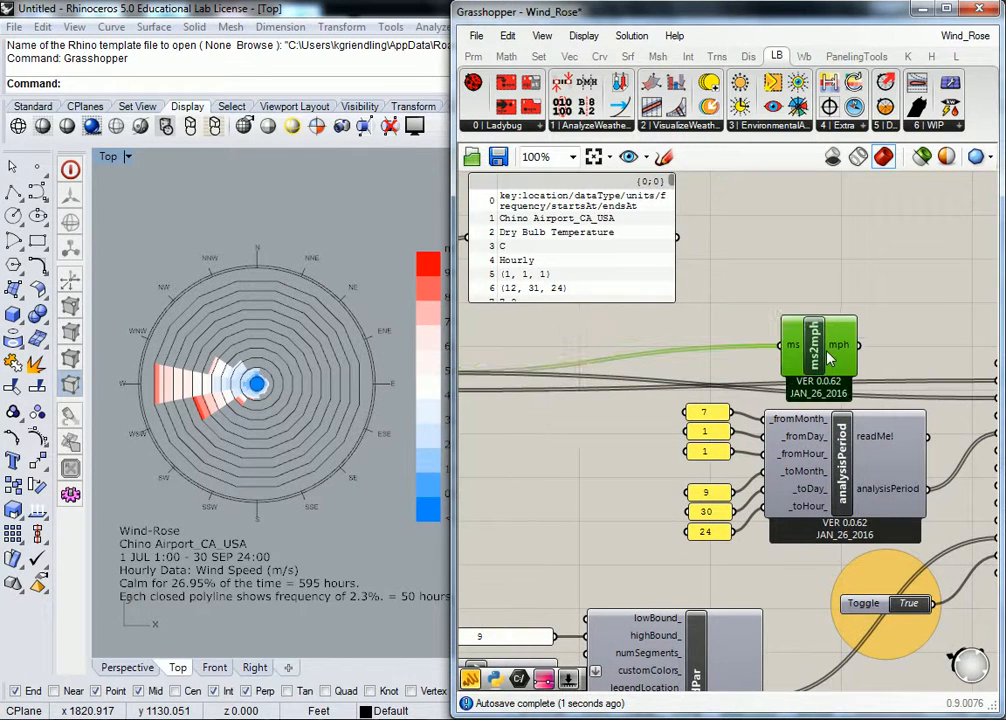
# Connect the mph output of ms2mph to windRose's _hourlyWindSpeed input in place of the metric wind speed, and check the rose.
pyautogui.moveTo(905, 359); pyautogui.dragTo(794, 366, button='right')
pyautogui.scroll(1, 813, 285)
pyautogui.moveTo(813, 285); pyautogui.dragTo(634, 320, button='right')
pyautogui.moveTo(634, 313); pyautogui.dragTo(781, 393)
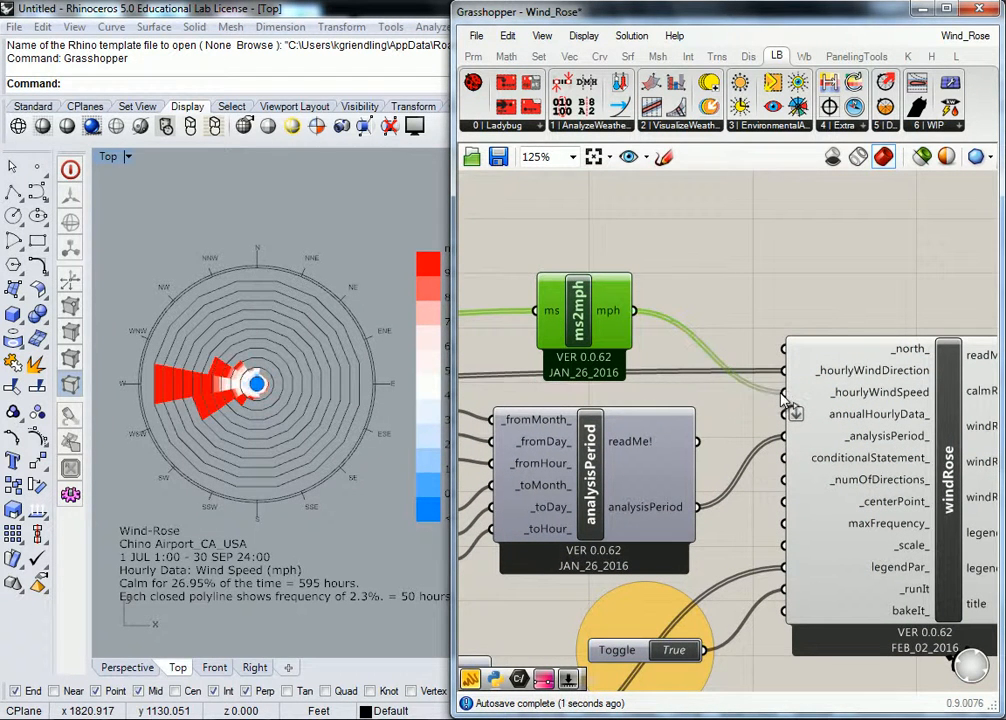
pyautogui.click(740, 311)
pyautogui.scroll(-3, 250, 378)
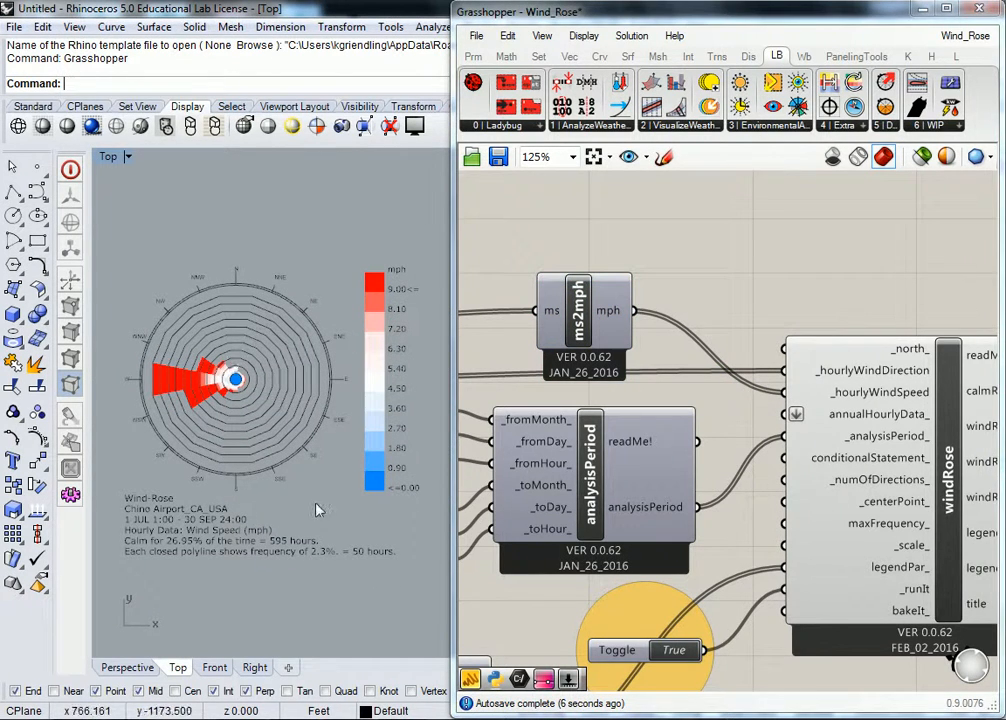
# Inspect the mph wind rose's western petals in the Top viewport and the data carried by ms2mph's mph output.
pyautogui.scroll(6, 211, 401)
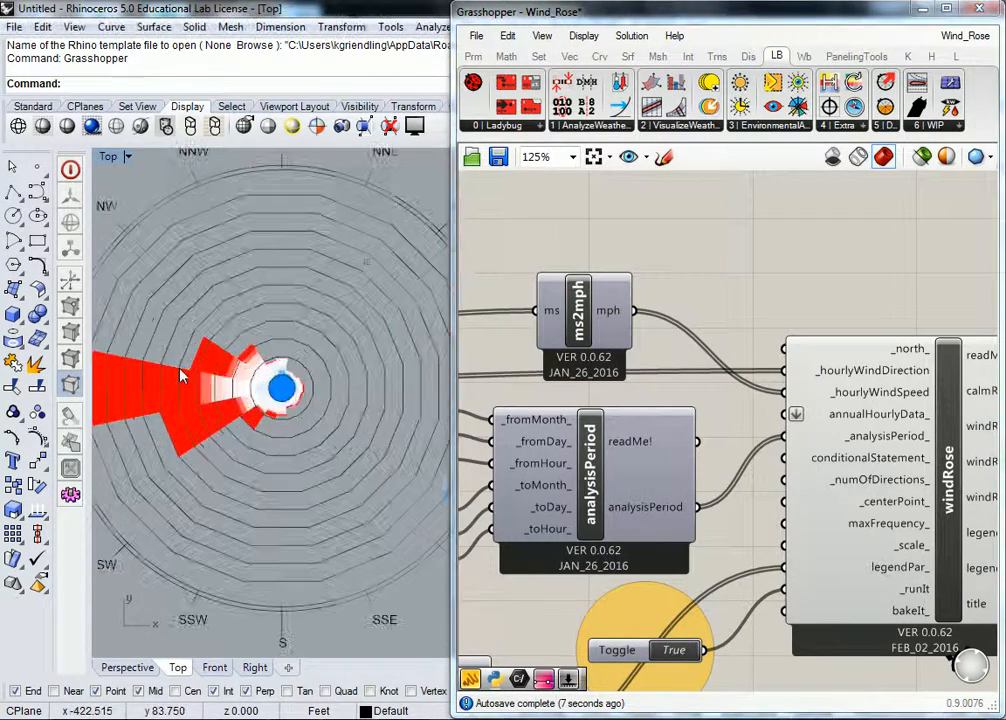
pyautogui.moveTo(268, 397); pyautogui.dragTo(275, 400, button='right')
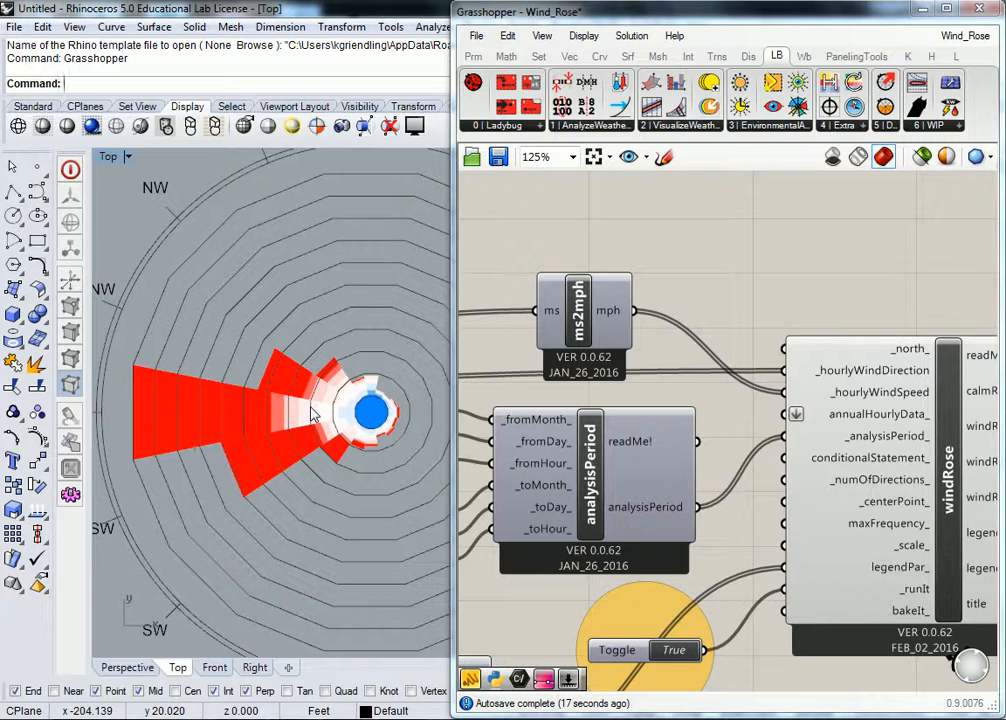
pyautogui.scroll(-3, 321, 411)
pyautogui.scroll(-2, 763, 263)
pyautogui.scroll(-1, 763, 263)
pyautogui.moveTo(711, 252); pyautogui.dragTo(602, 452, button='right')
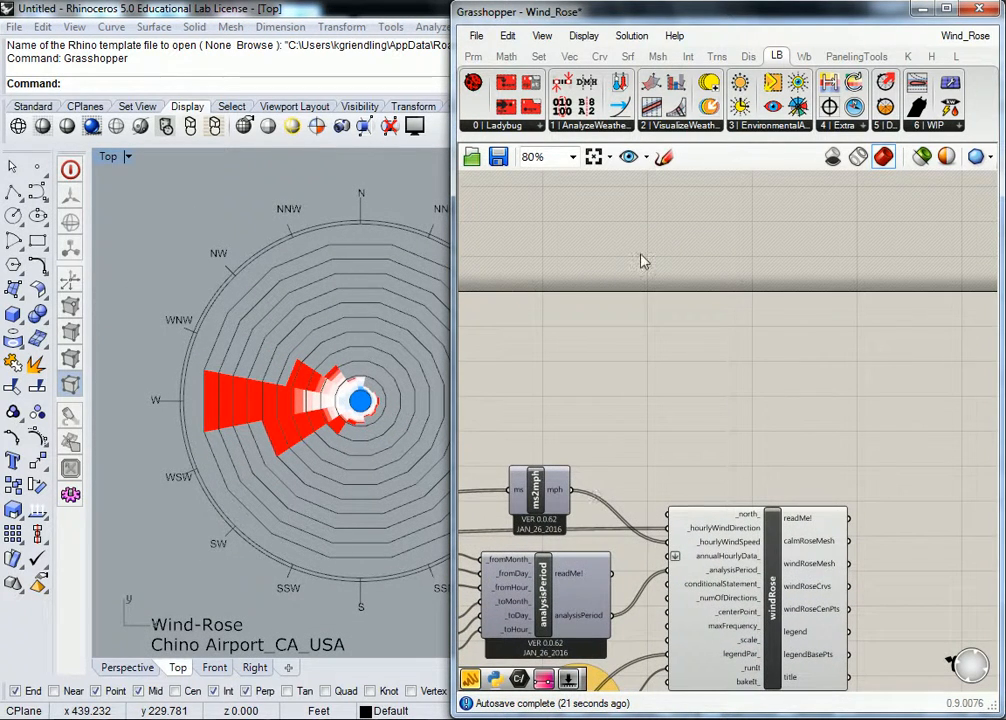
pyautogui.moveTo(560, 494)
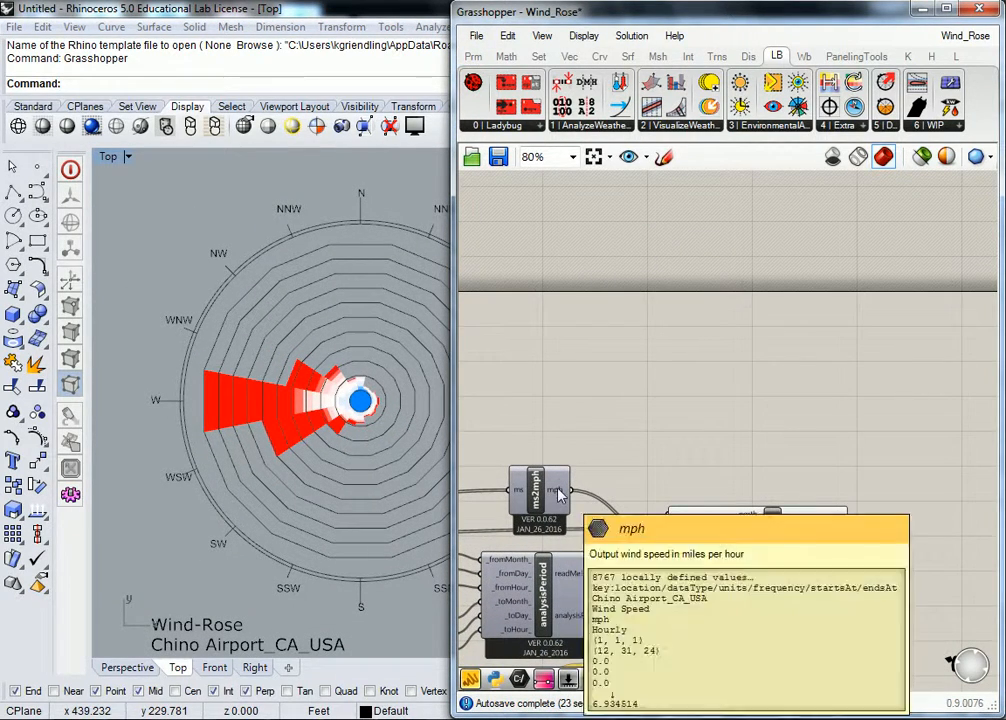
pyautogui.scroll(-5, 560, 494)
pyautogui.scroll(3, 651, 303)
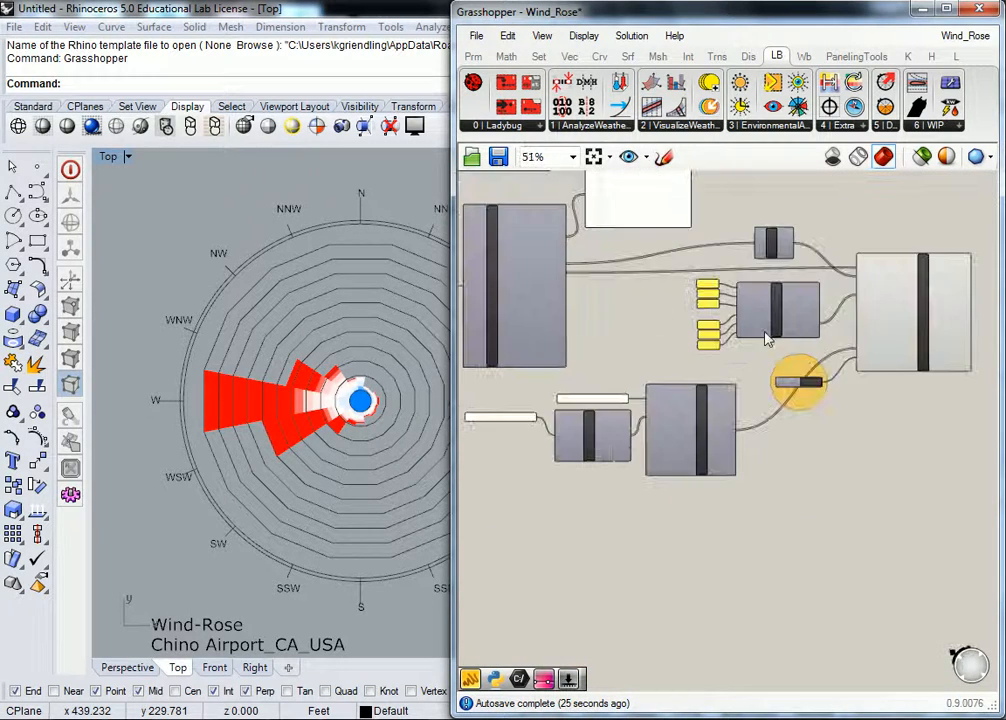
pyautogui.scroll(-4, 763, 348)
pyautogui.scroll(6, 655, 300)
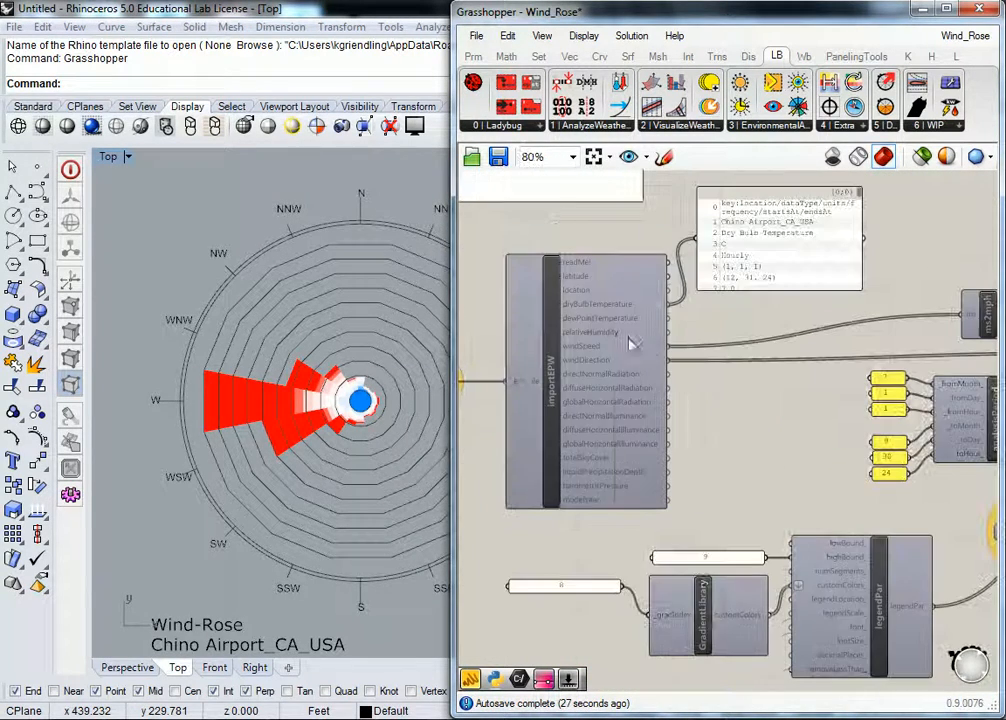
pyautogui.scroll(-3, 645, 357)
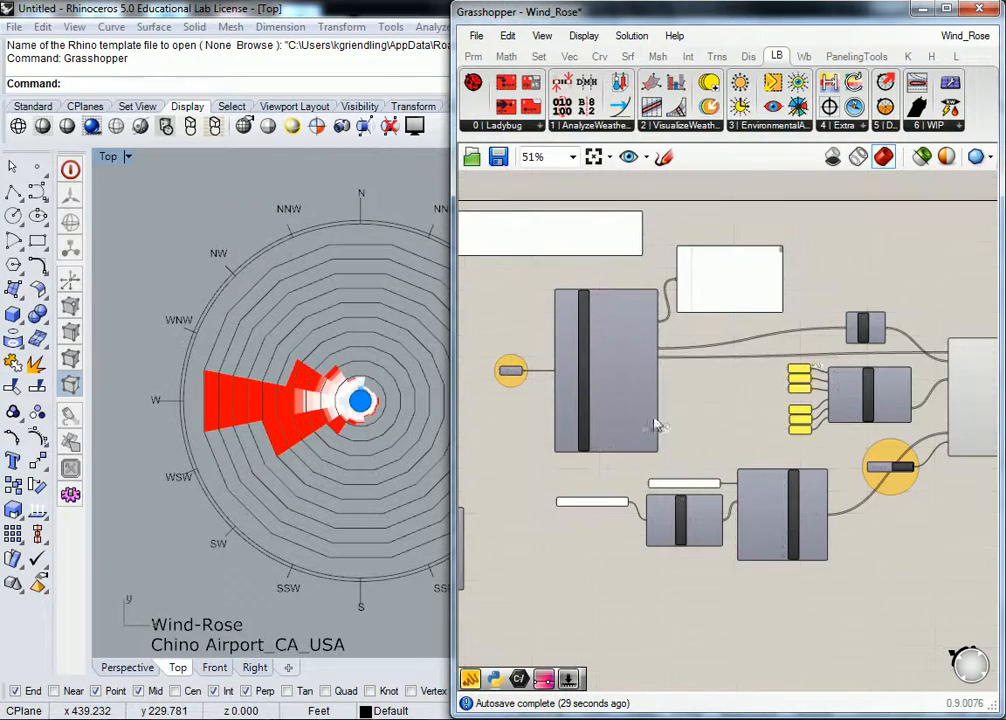
pyautogui.scroll(5, 699, 328)
pyautogui.moveTo(727, 354)
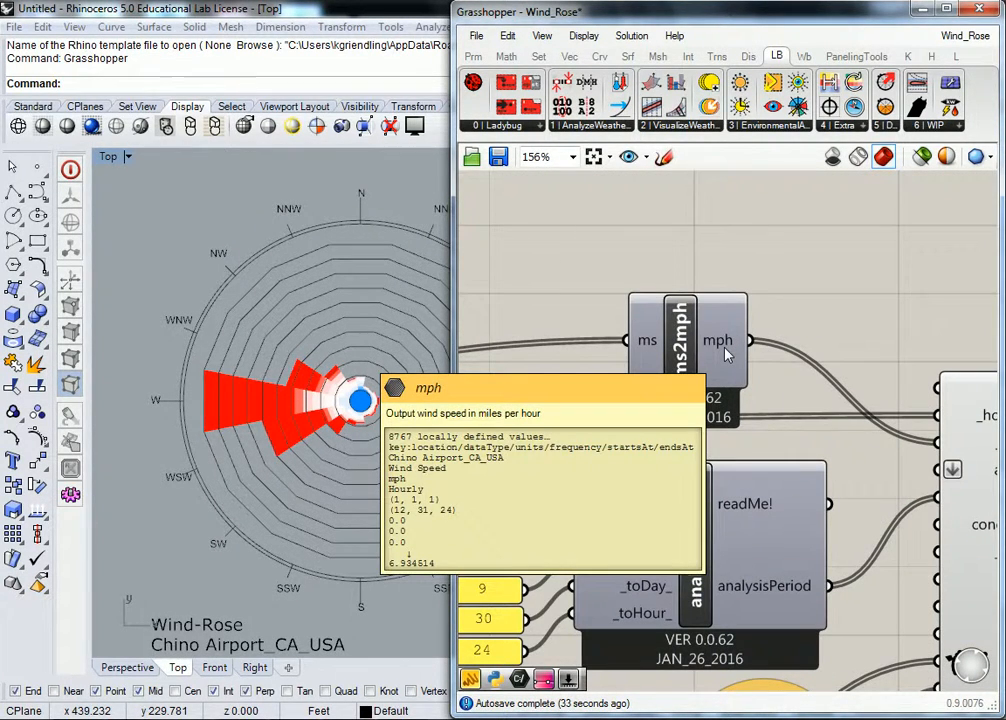
pyautogui.scroll(-8, 725, 341)
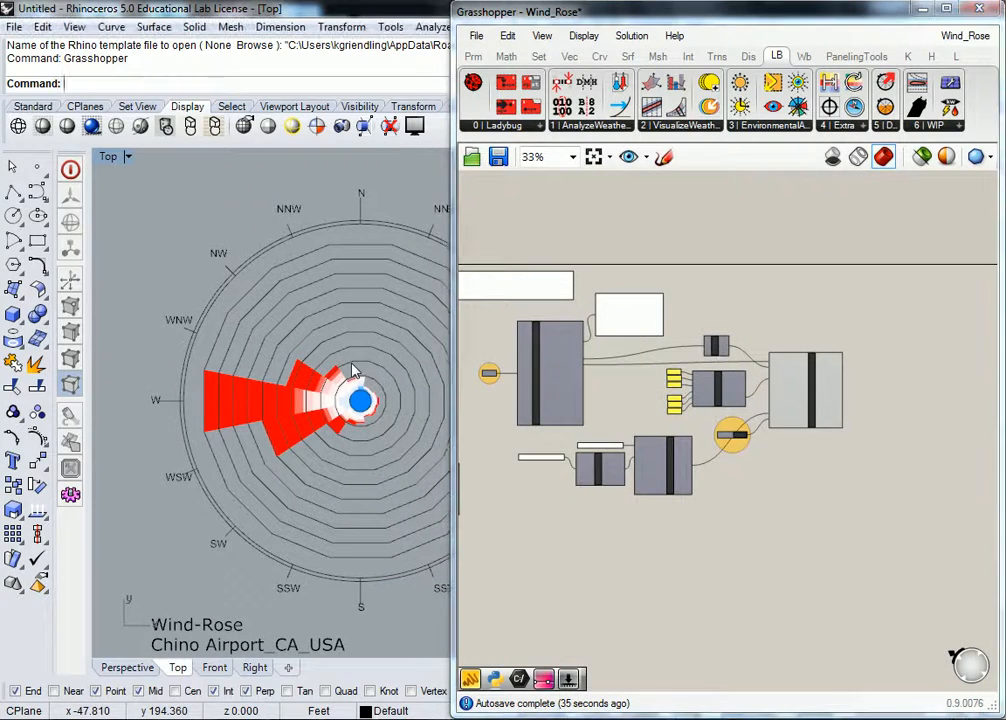
# Review the windRose inputs, the highBound value feeding legendPar, and the mph output of the ms2mph component.
pyautogui.scroll(2, 754, 384)
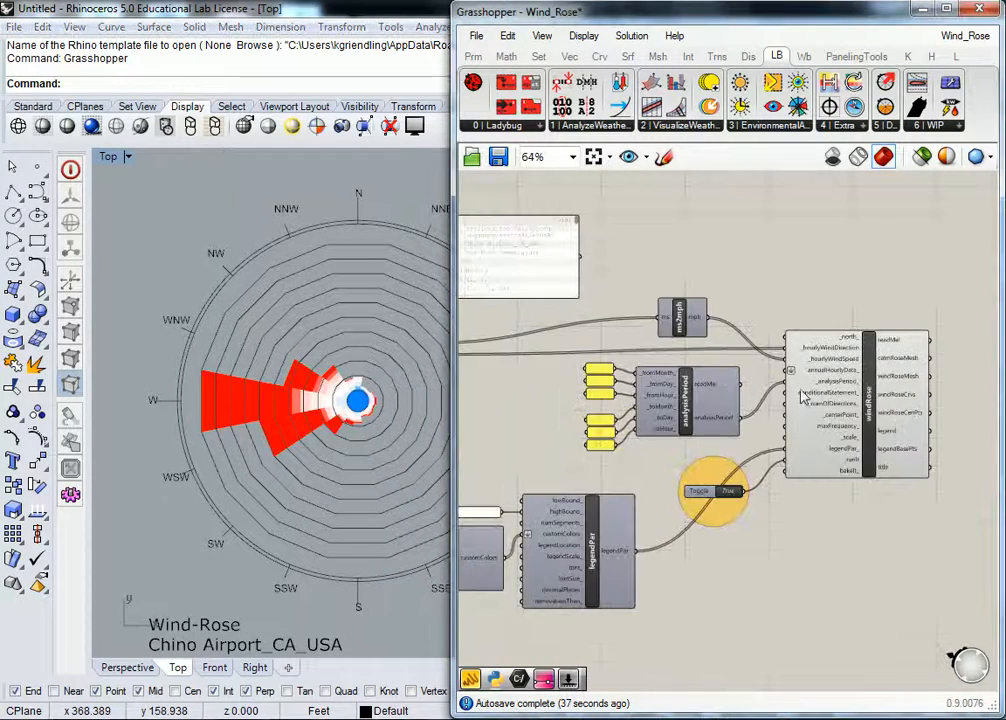
pyautogui.scroll(2, 754, 384)
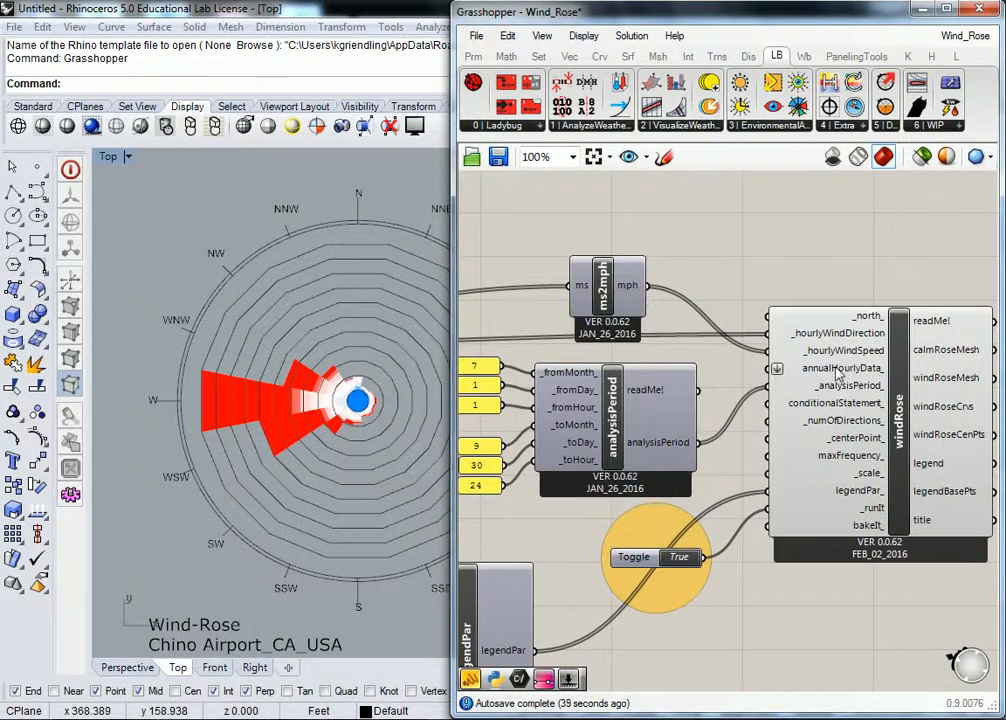
pyautogui.moveTo(922, 406); pyautogui.dragTo(864, 395, button='right')
pyautogui.scroll(-4, 888, 385)
pyautogui.moveTo(660, 424); pyautogui.dragTo(785, 415, button='right')
pyautogui.scroll(4, 785, 426)
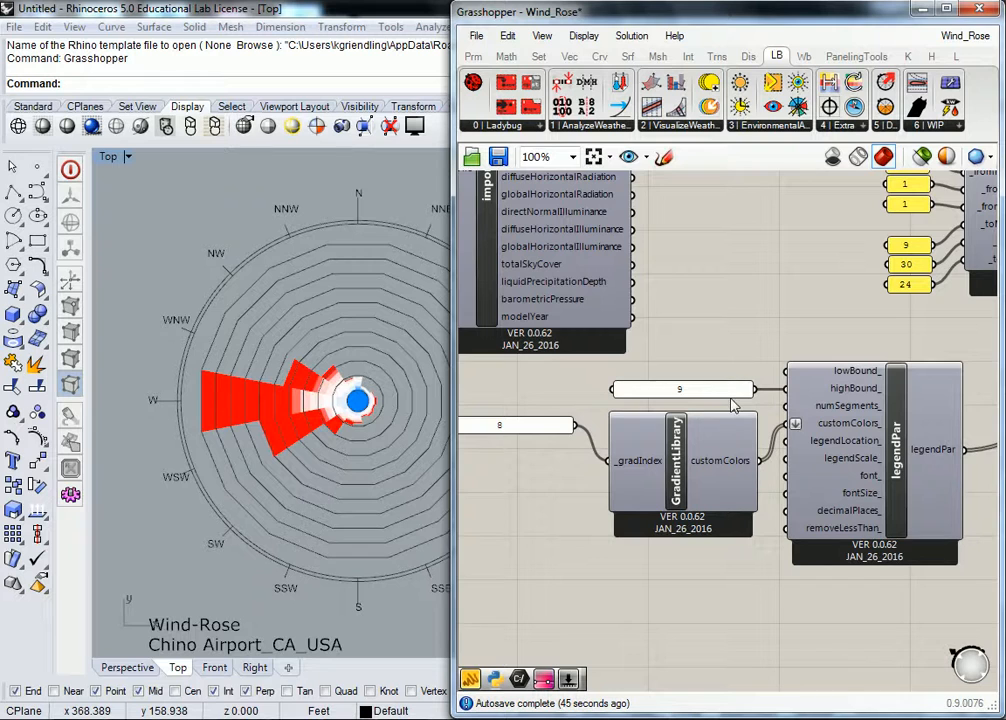
pyautogui.moveTo(846, 292); pyautogui.dragTo(756, 366, button='right')
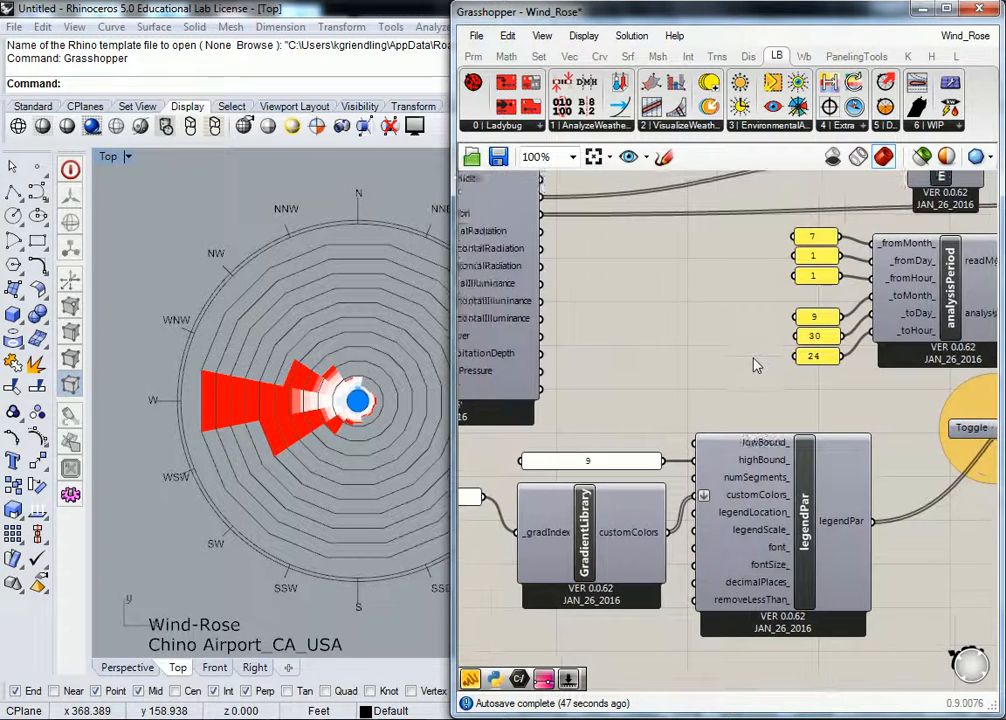
pyautogui.scroll(-1, 755, 355)
pyautogui.scroll(-2, 660, 370)
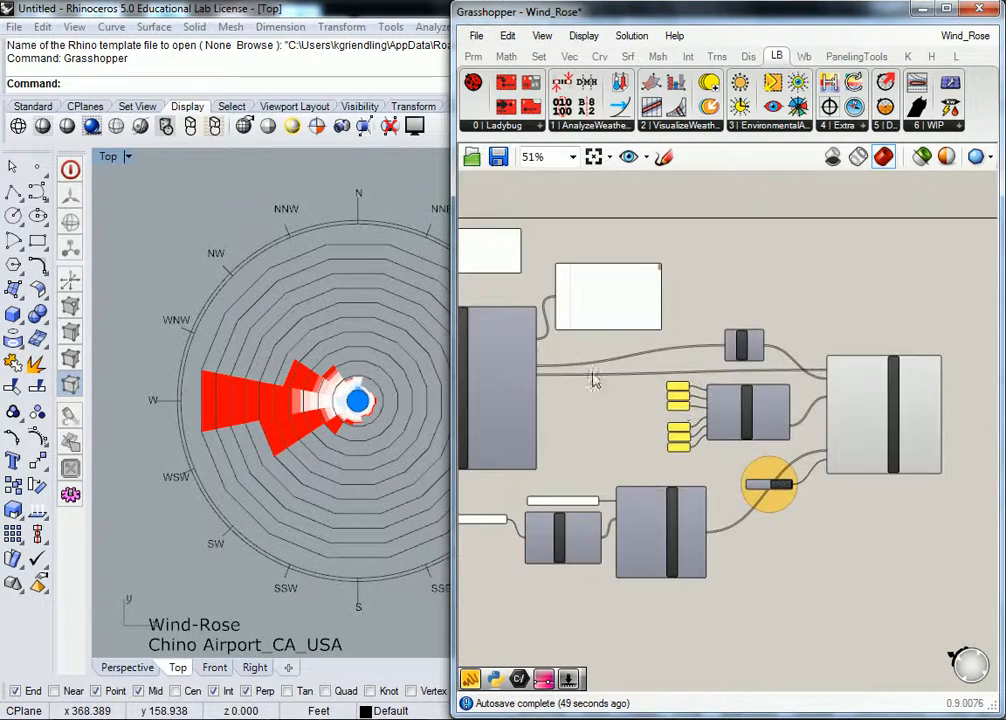
pyautogui.moveTo(633, 388); pyautogui.dragTo(766, 388, button='right')
pyautogui.moveTo(903, 315); pyautogui.dragTo(691, 373, button='right')
pyautogui.scroll(4, 665, 398)
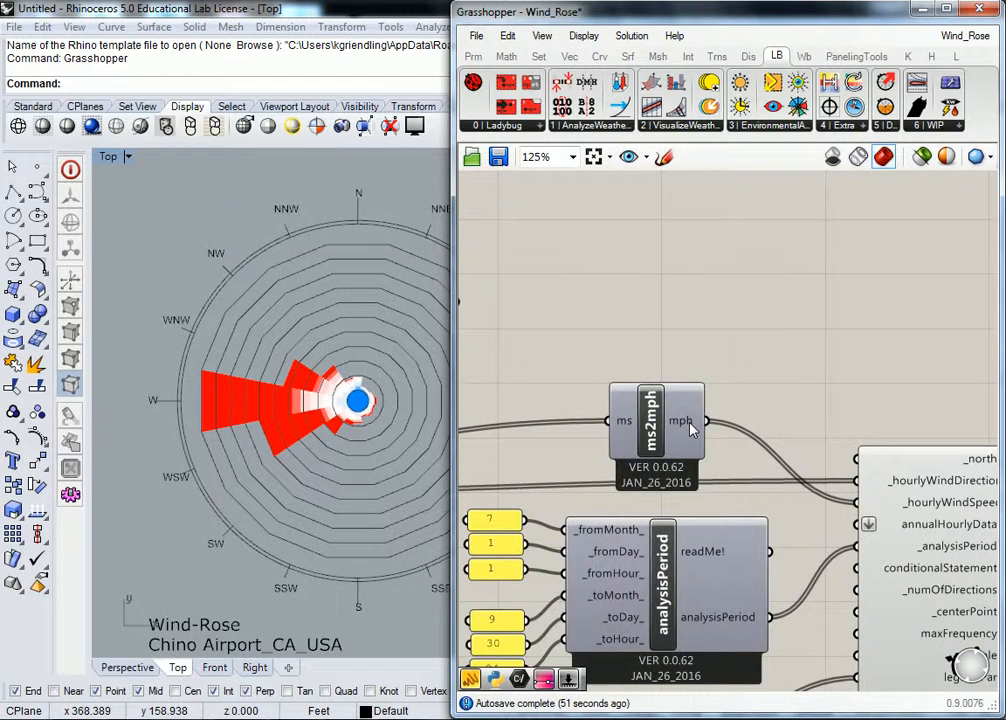
pyautogui.moveTo(690, 428)
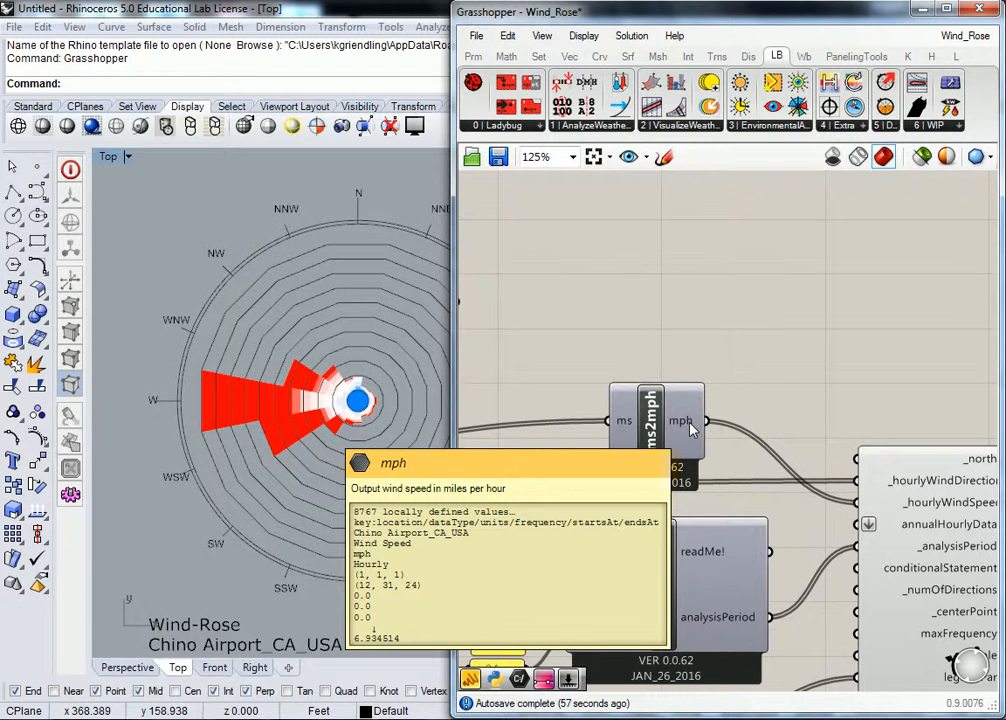
# Add a panel above the windRose component and connect the mph output of ms2mph to it.
pyautogui.click(473, 56)
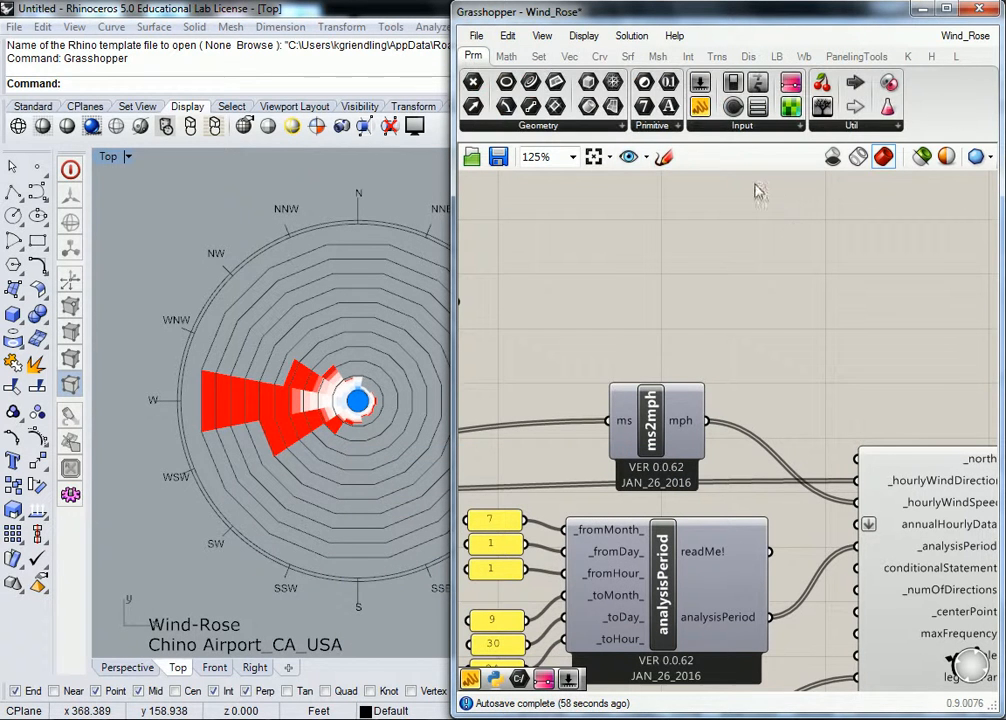
pyautogui.click(700, 106)
pyautogui.click(859, 296)
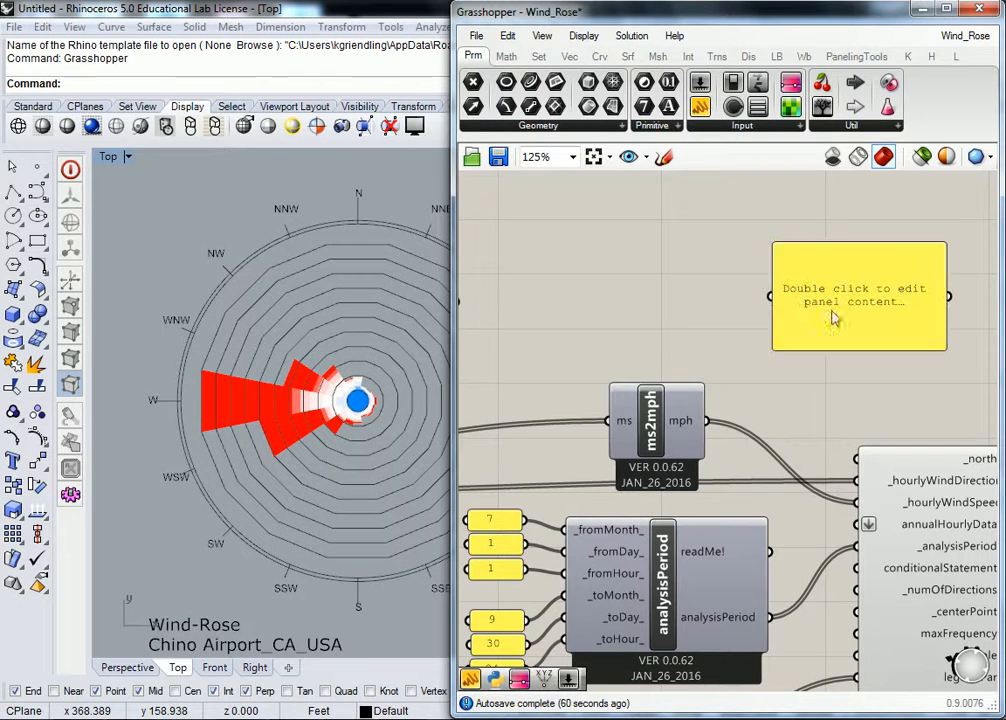
pyautogui.moveTo(706, 421); pyautogui.dragTo(770, 300)
# Enlarge the mph data panel to show more rows and move it clear of the windRose component.
pyautogui.moveTo(859, 284); pyautogui.dragTo(683, 280, button='right')
pyautogui.moveTo(770, 348); pyautogui.dragTo(870, 553)
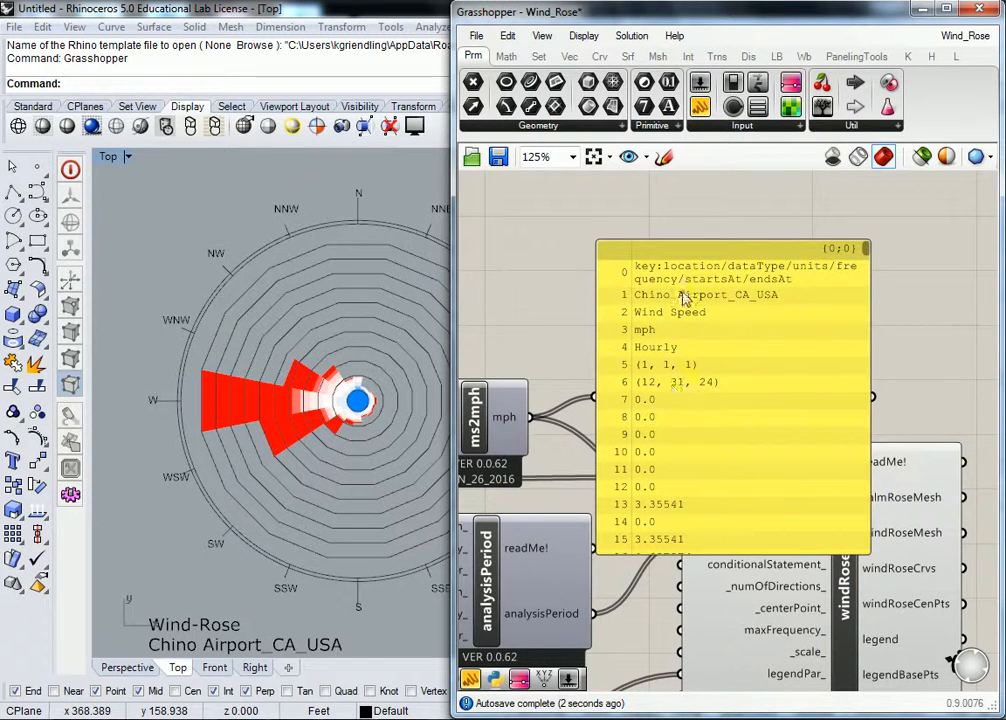
pyautogui.moveTo(710, 426); pyautogui.dragTo(718, 350)
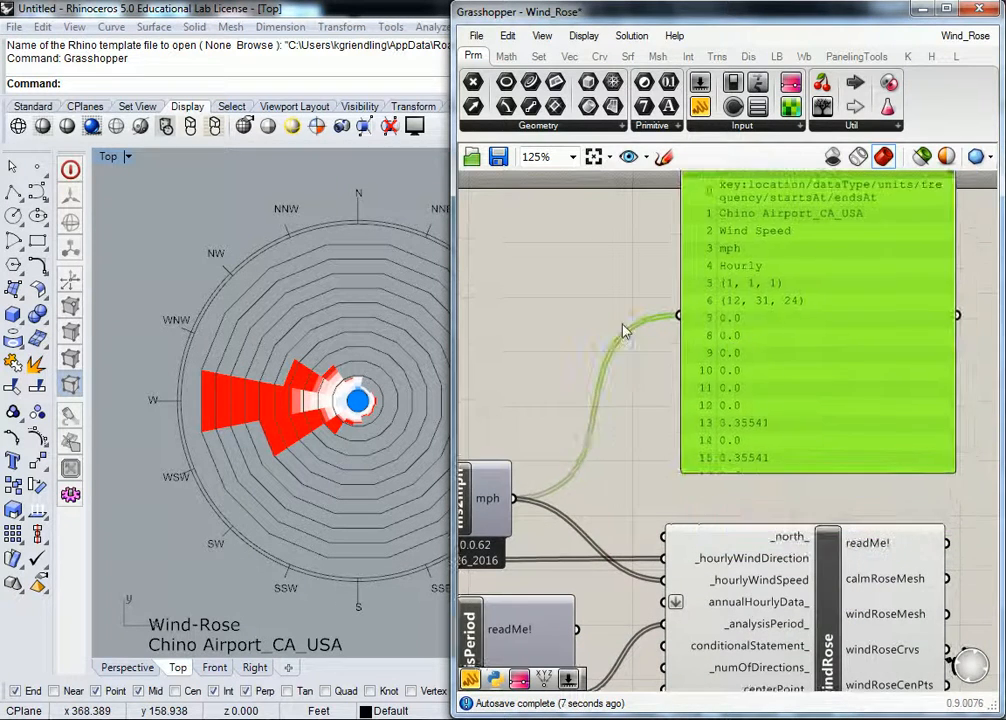
pyautogui.click(480, 288)
# Add a Bounds component above ms2mph.
pyautogui.moveTo(541, 286); pyautogui.dragTo(691, 291, button='right')
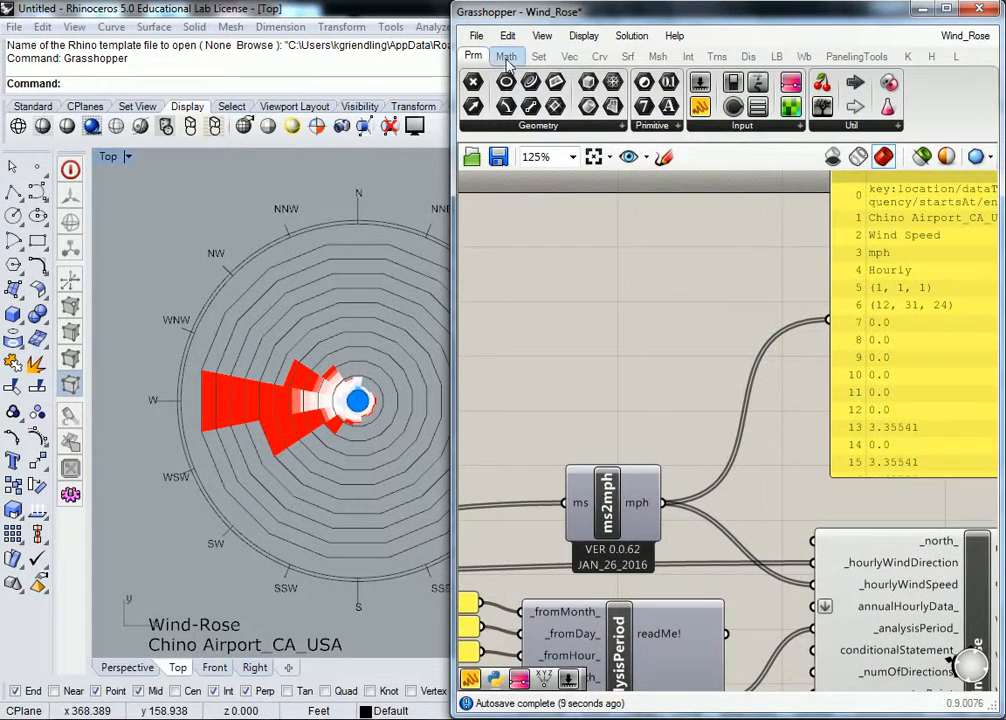
pyautogui.click(507, 58)
pyautogui.click(508, 127)
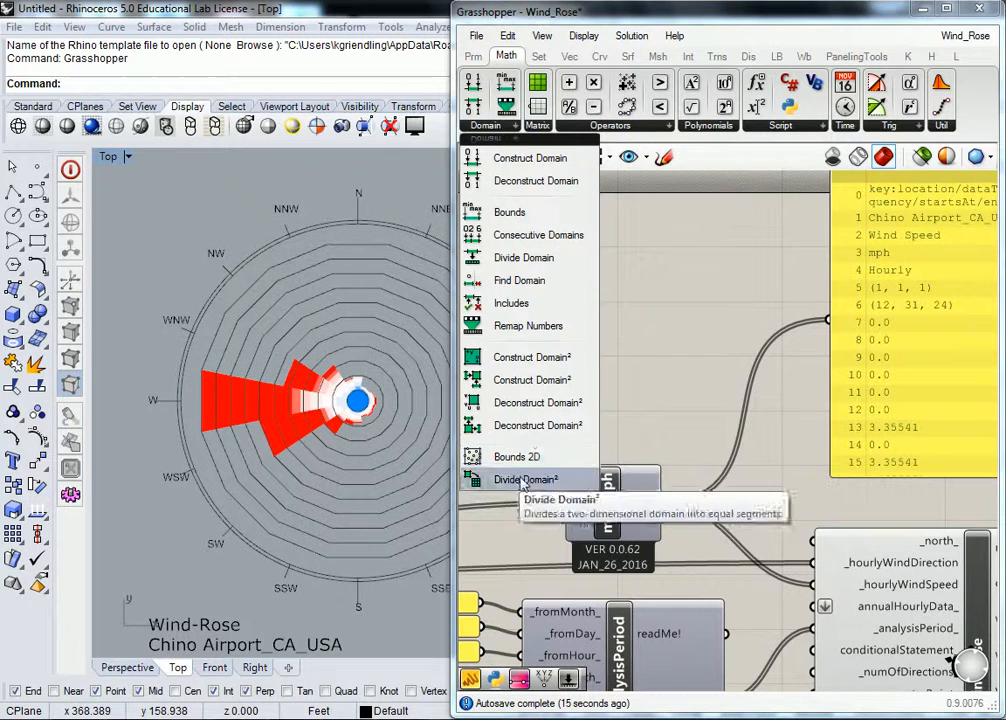
pyautogui.click(510, 213)
pyautogui.click(700, 371)
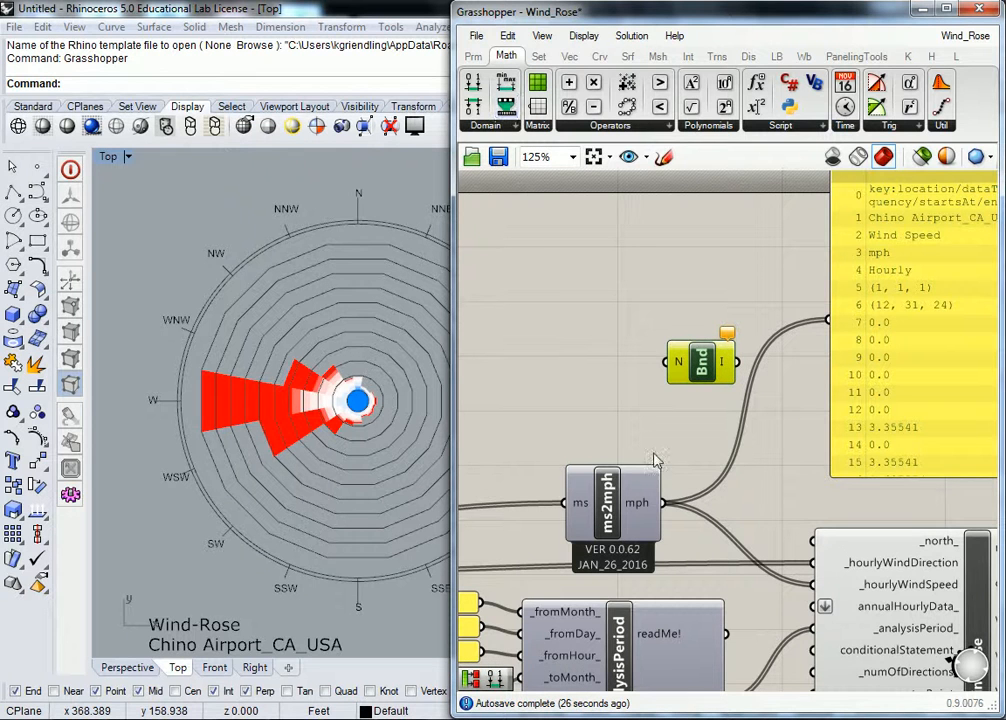
pyautogui.moveTo(727, 367); pyautogui.dragTo(667, 334)
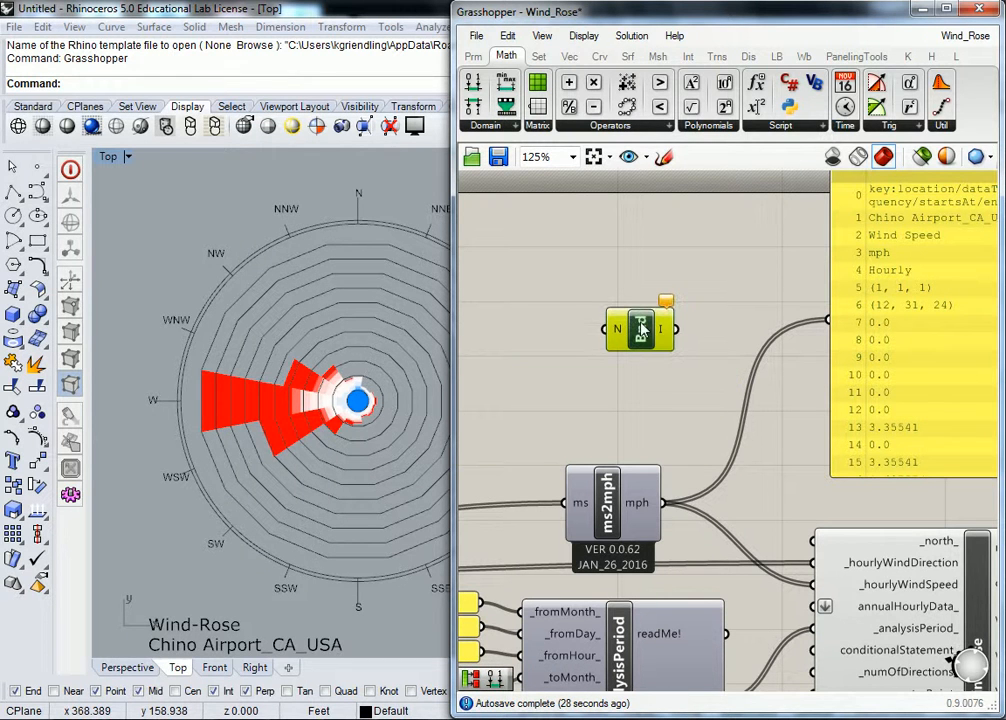
pyautogui.click(613, 279)
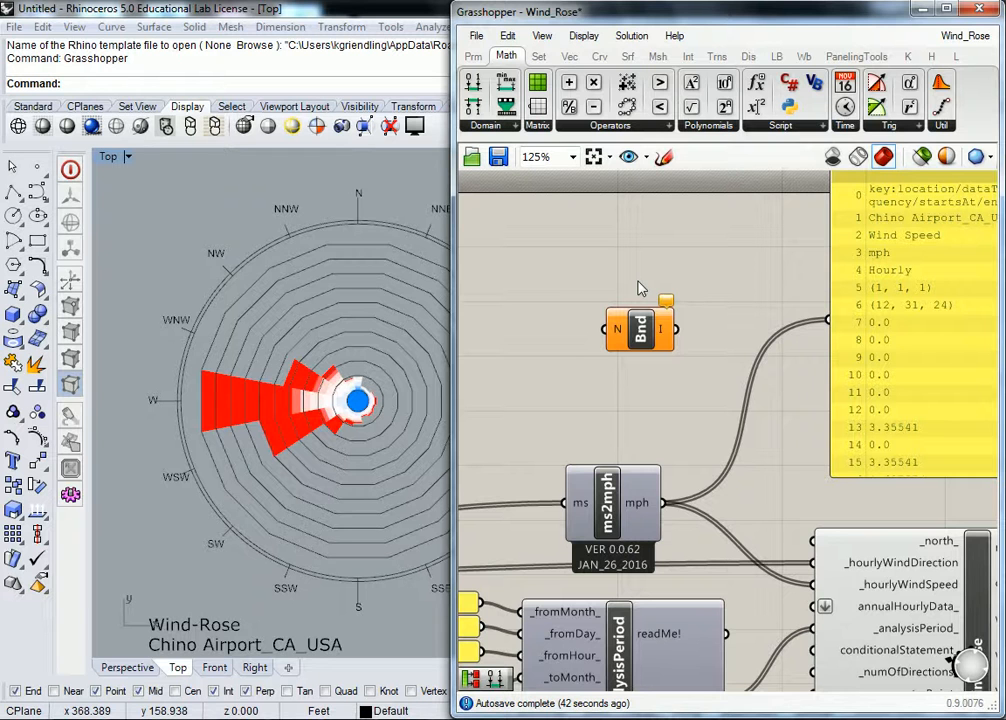
# Add a Deconstruct Domain component beside Bounds and connect the Bounds output to its I input.
pyautogui.moveTo(659, 248); pyautogui.dragTo(644, 273, button='right')
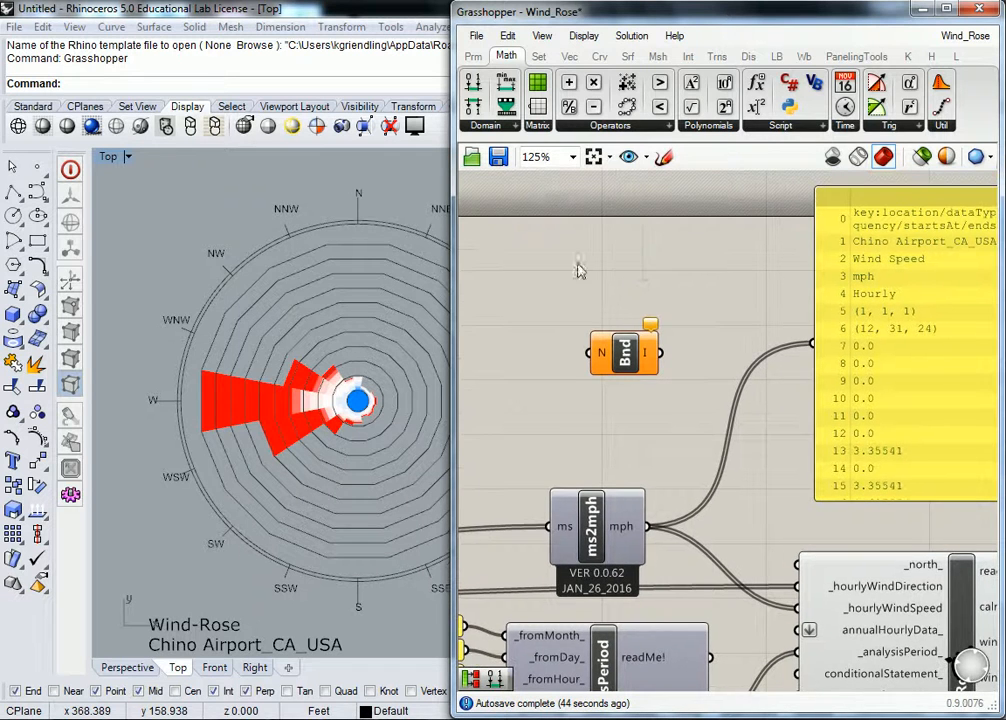
pyautogui.click(490, 126)
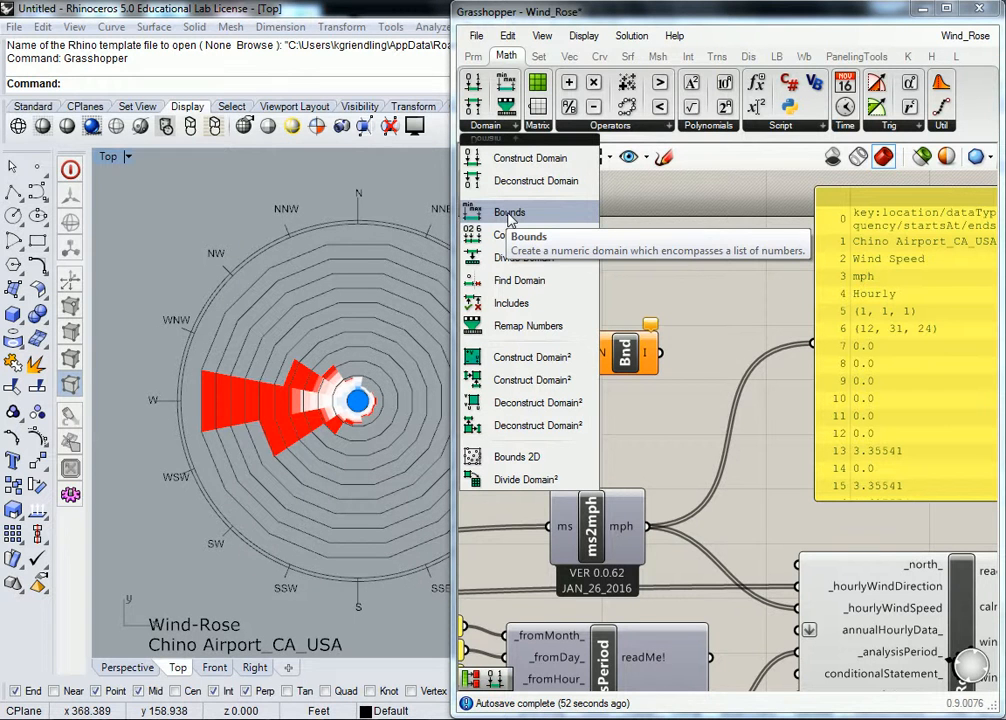
pyautogui.moveTo(506, 188); pyautogui.dragTo(721, 360)
pyautogui.moveTo(720, 244); pyautogui.dragTo(599, 356)
pyautogui.moveTo(720, 358); pyautogui.dragTo(711, 323)
pyautogui.click(645, 430)
# Try to feed ms2mph's mph output into the N input of Bounds, and check the error against the panel's header rows.
pyautogui.moveTo(648, 526); pyautogui.dragTo(582, 318)
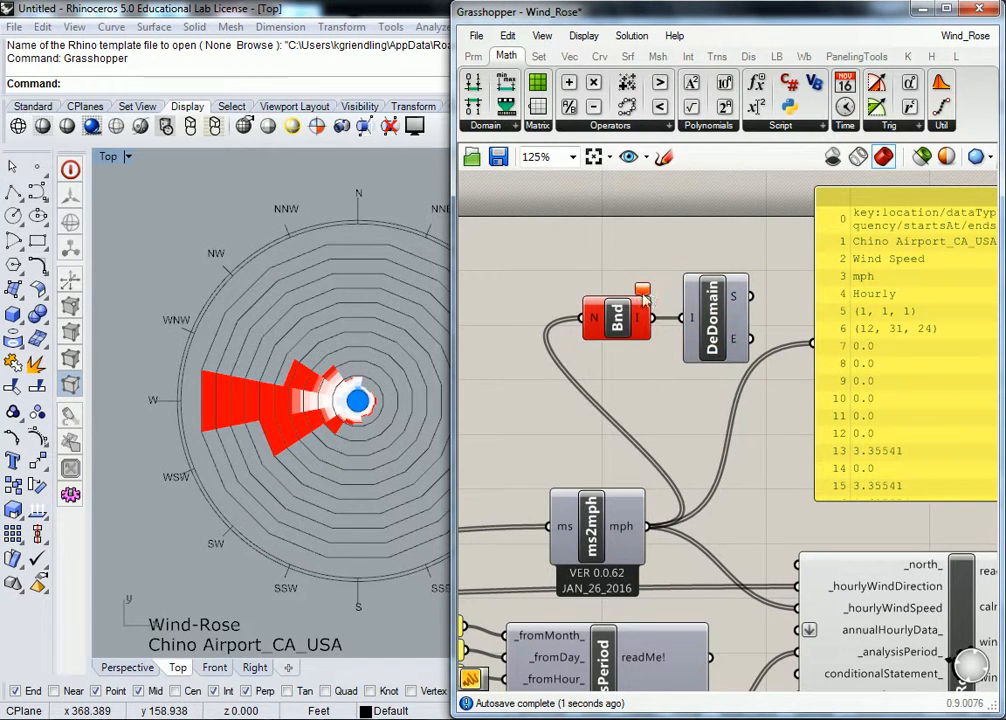
pyautogui.moveTo(642, 291)
pyautogui.scroll(-1, 642, 293)
pyautogui.moveTo(884, 303); pyautogui.dragTo(752, 312, button='right')
pyautogui.scroll(1, 752, 360)
pyautogui.scroll(-1, 717, 383)
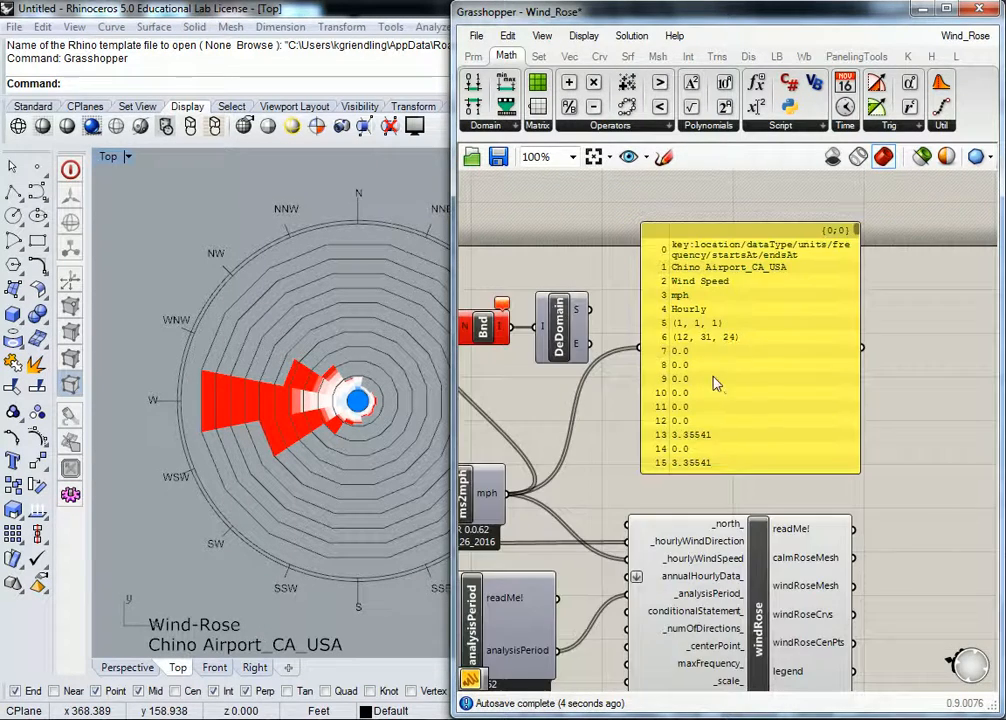
pyautogui.moveTo(661, 371); pyautogui.dragTo(843, 378, button='right')
pyautogui.moveTo(783, 348); pyautogui.dragTo(685, 353, button='right')
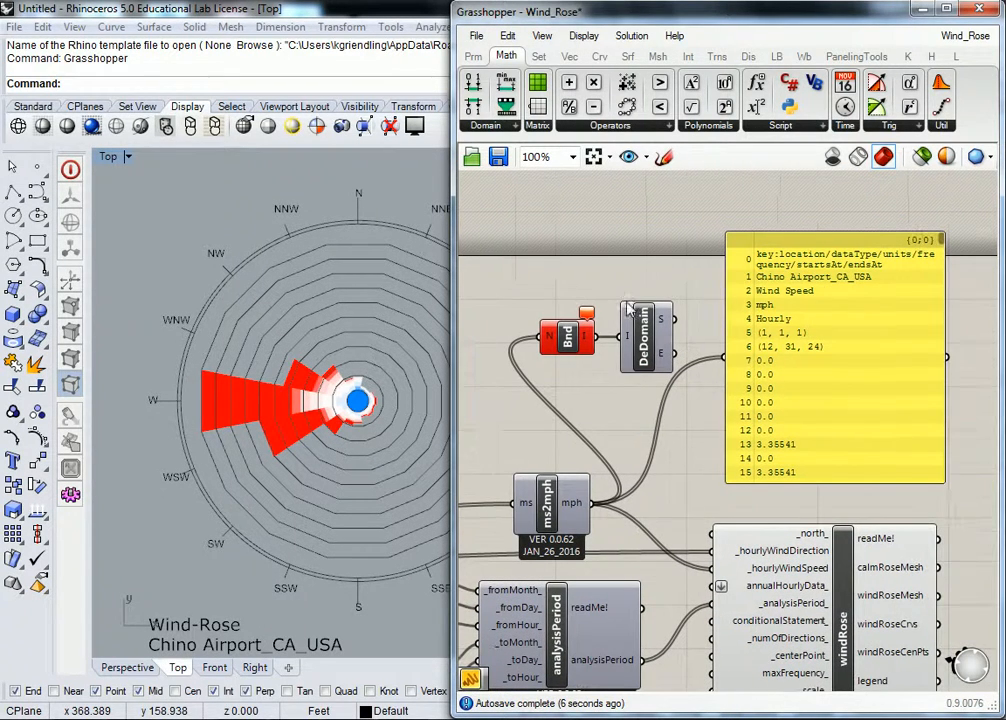
pyautogui.click(779, 294)
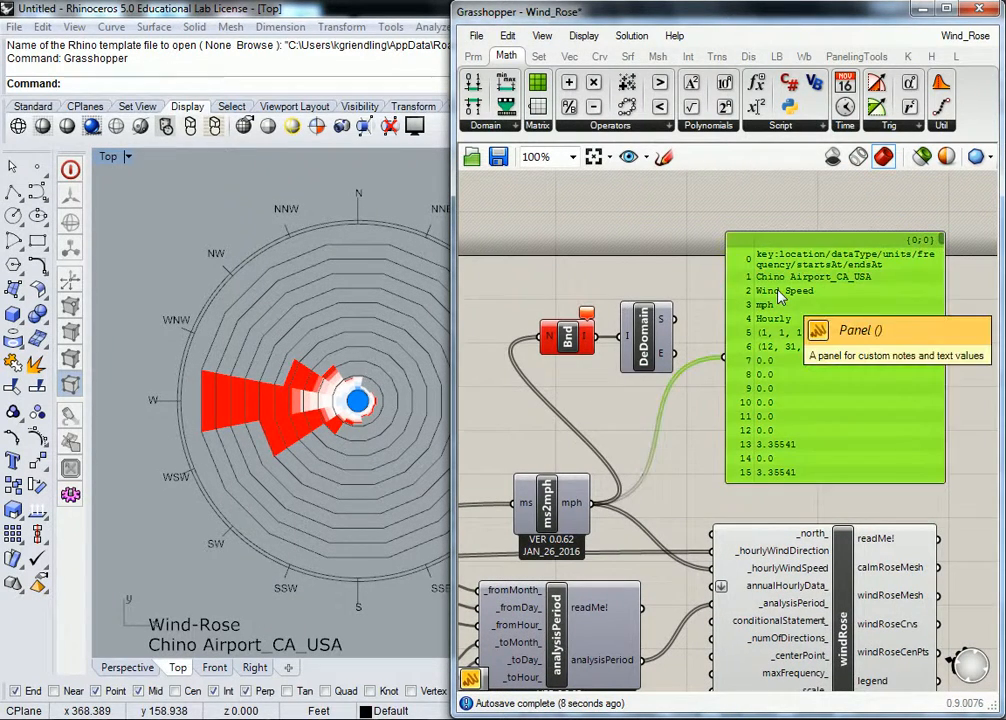
# Delete the Bounds and Deconstruct Domain components together.
pyautogui.click(611, 227)
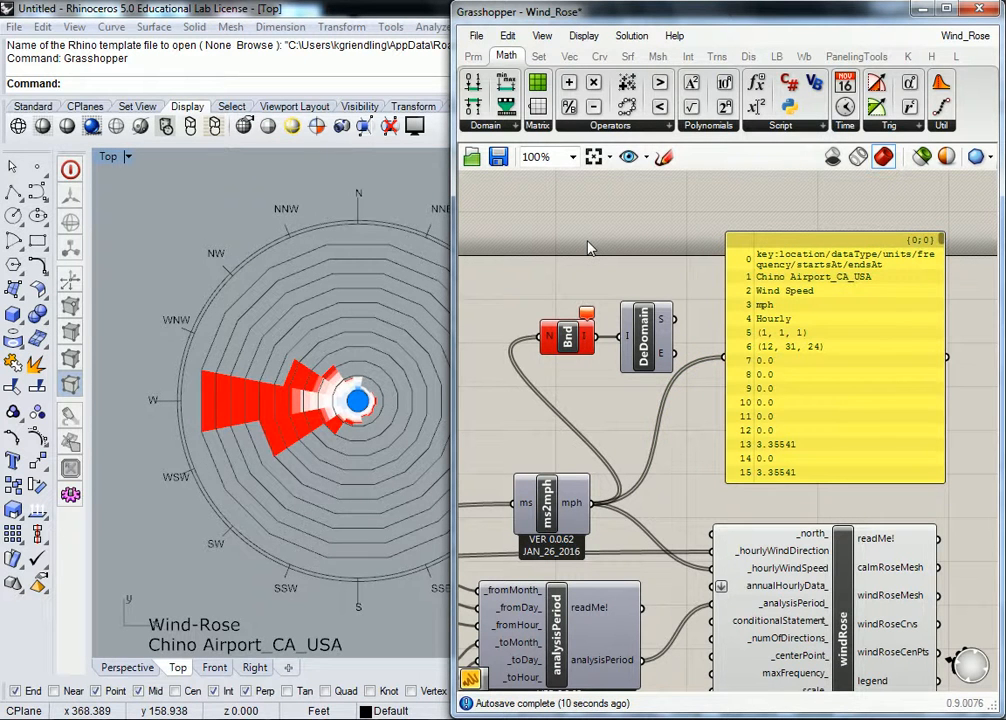
pyautogui.moveTo(512, 238); pyautogui.dragTo(712, 418)
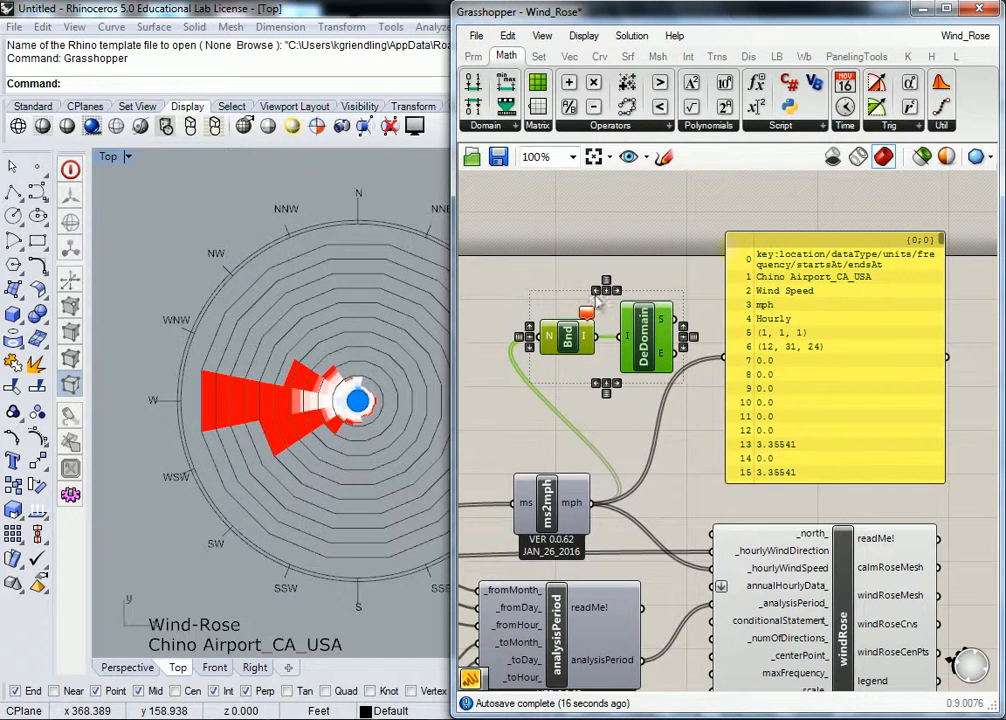
pyautogui.press('Delete')
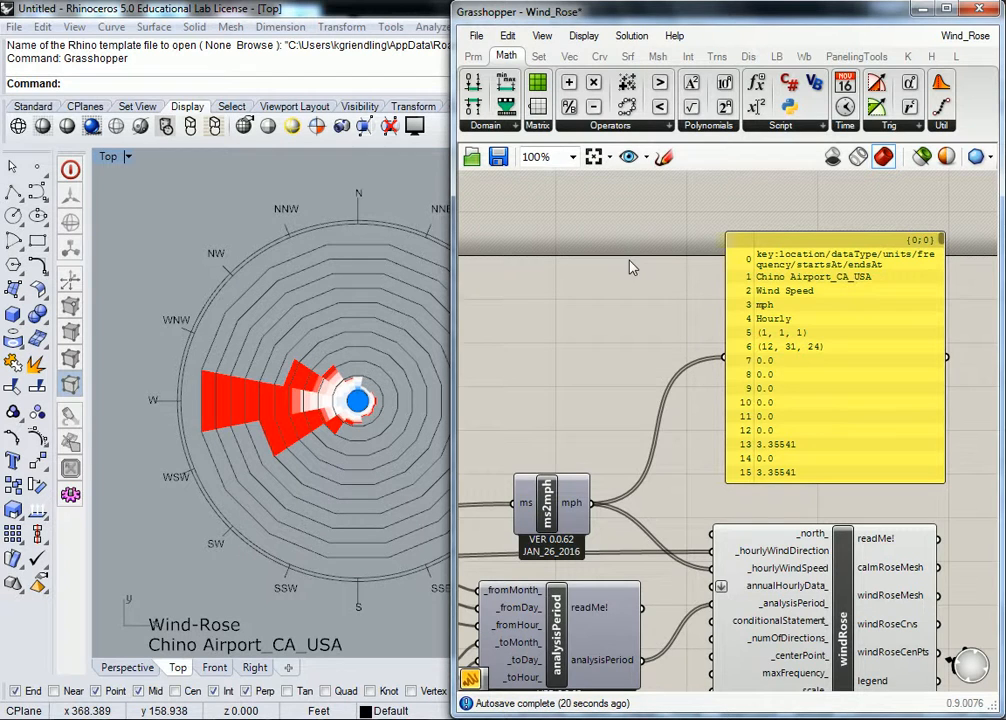
# Check the legend's high bound panel and switch to the web browser to convert 9 m/s to mph with a Google search.
pyautogui.scroll(-3, 615, 254)
pyautogui.moveTo(634, 368); pyautogui.dragTo(748, 301, button='right')
pyautogui.moveTo(537, 415); pyautogui.dragTo(737, 379, button='right')
pyautogui.scroll(3, 737, 379)
pyautogui.moveTo(813, 323); pyautogui.dragTo(667, 409, button='right')
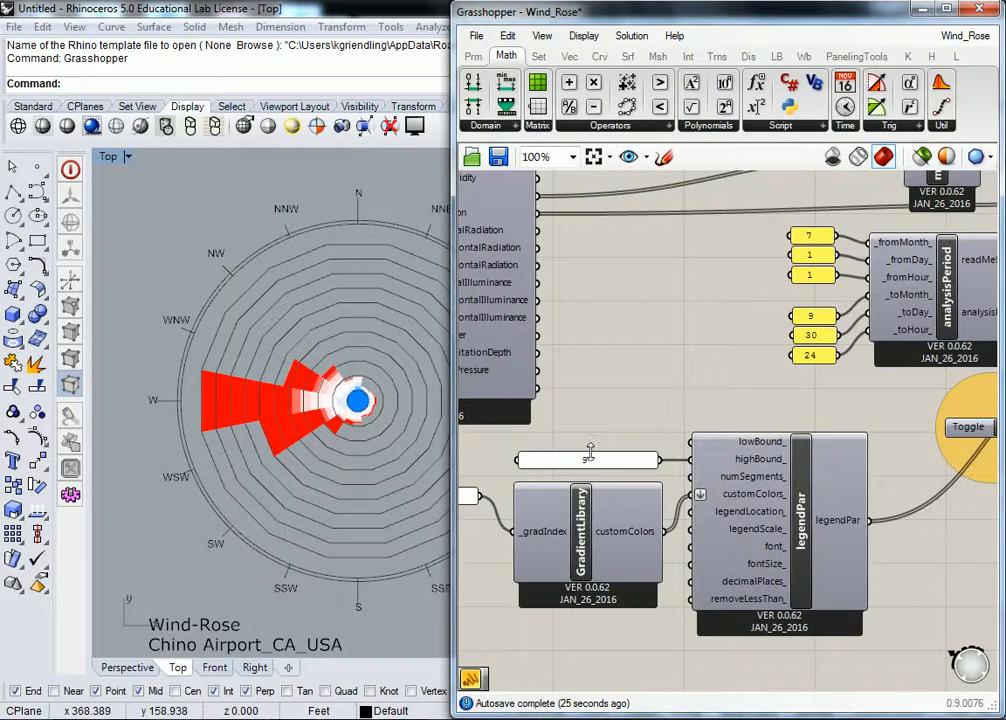
pyautogui.hotkey('alt', 'Tab')
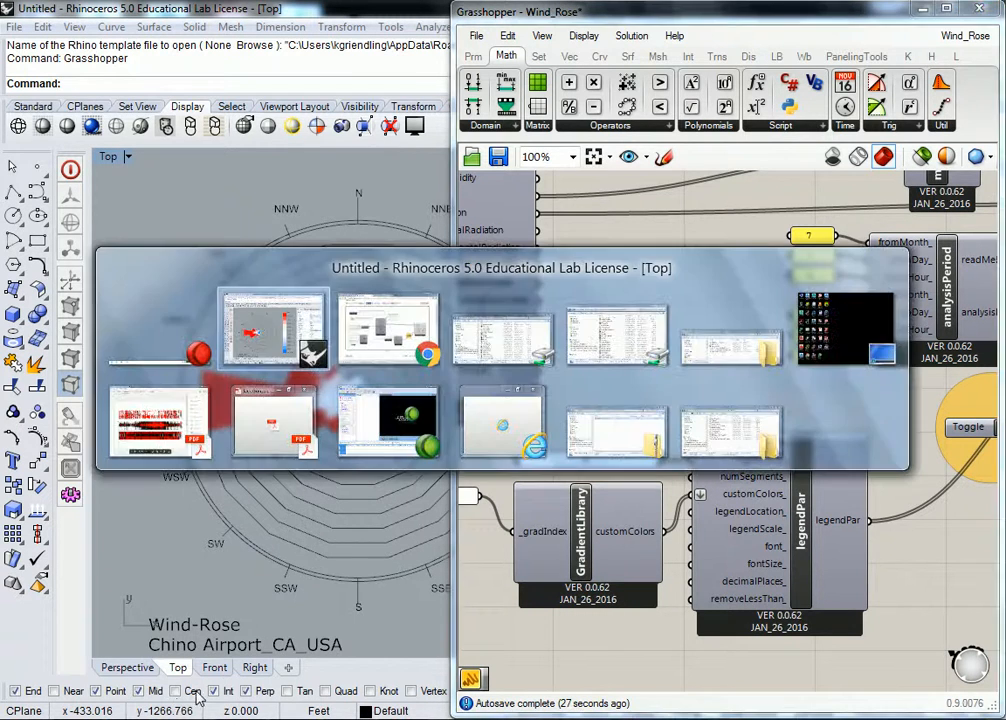
pyautogui.click(540, 30)
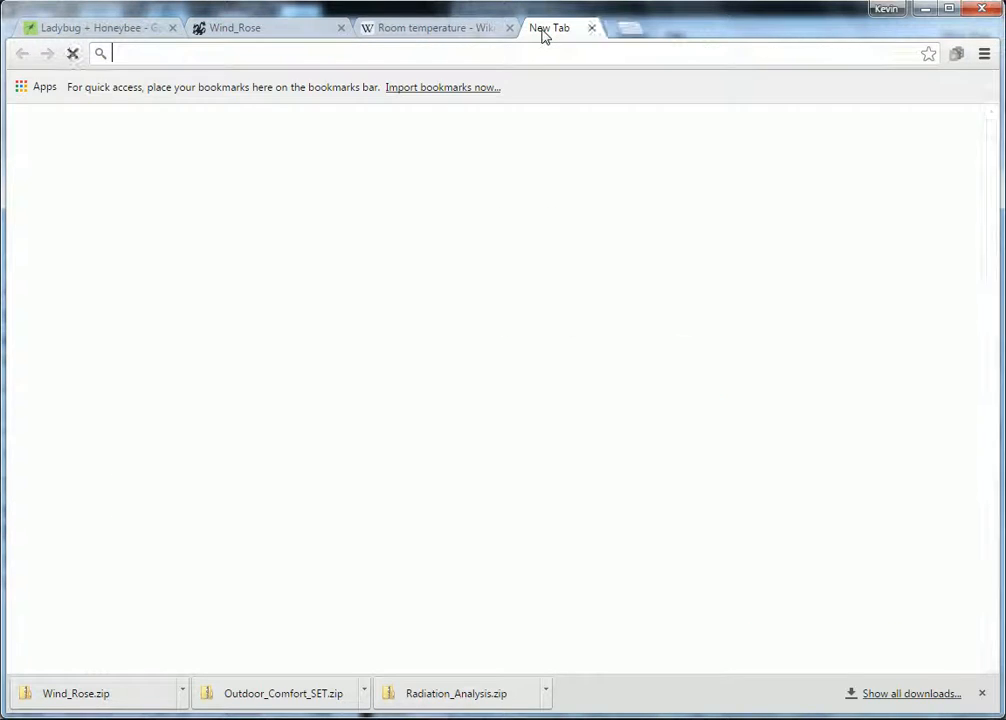
pyautogui.write('9 m/')
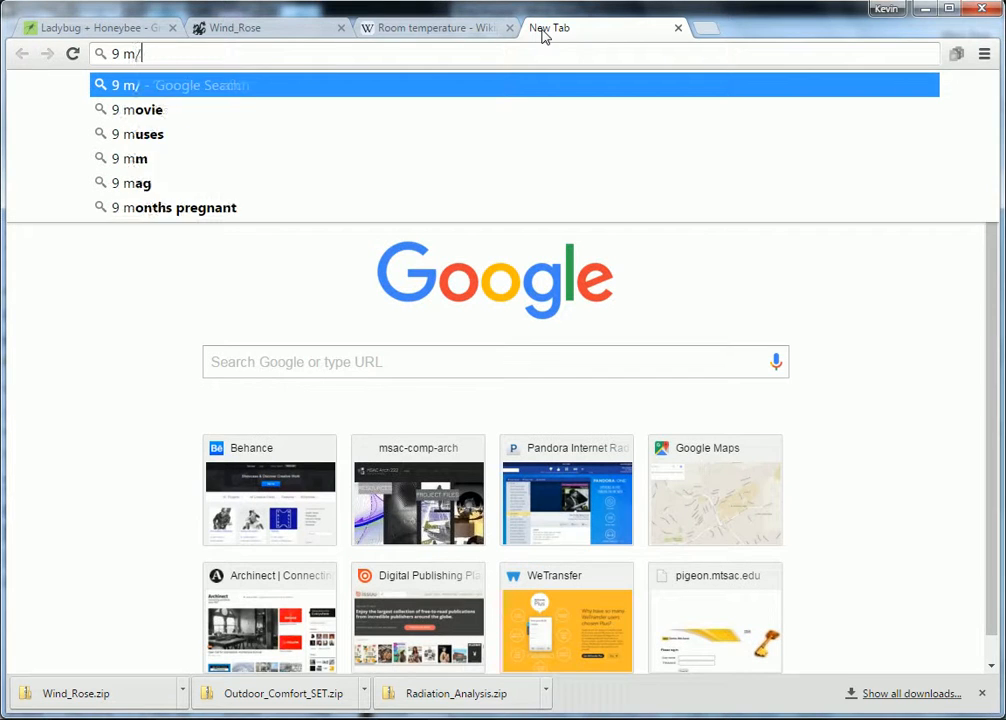
pyautogui.write('s to mph')
pyautogui.press('Return')
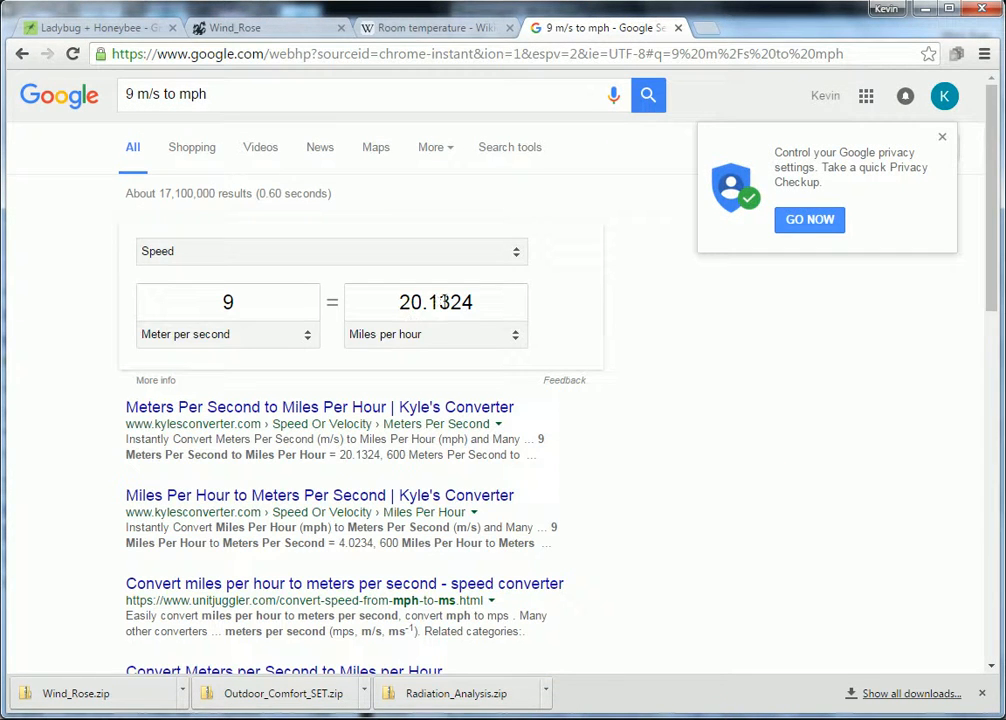
pyautogui.click(925, 12)
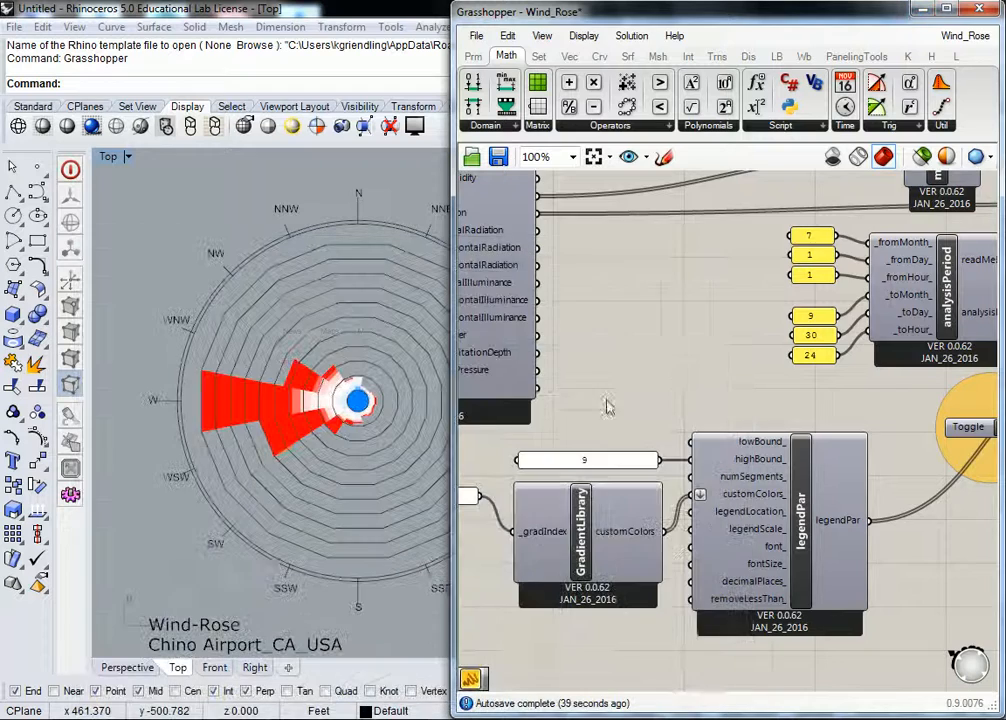
# Copy only the data from the panel connected to the ms2mph output.
pyautogui.scroll(-2, 605, 442)
pyautogui.scroll(3, 603, 442)
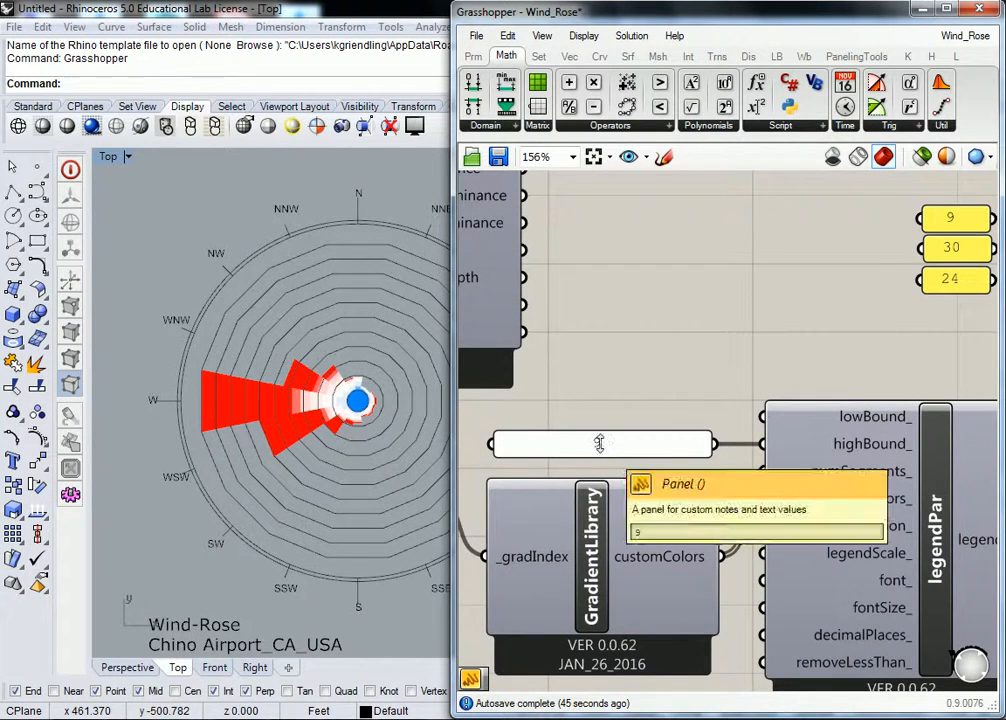
pyautogui.scroll(-4, 597, 447)
pyautogui.moveTo(701, 339); pyautogui.dragTo(527, 546, button='right')
pyautogui.moveTo(813, 312); pyautogui.dragTo(658, 342, button='right')
pyautogui.scroll(4, 665, 355)
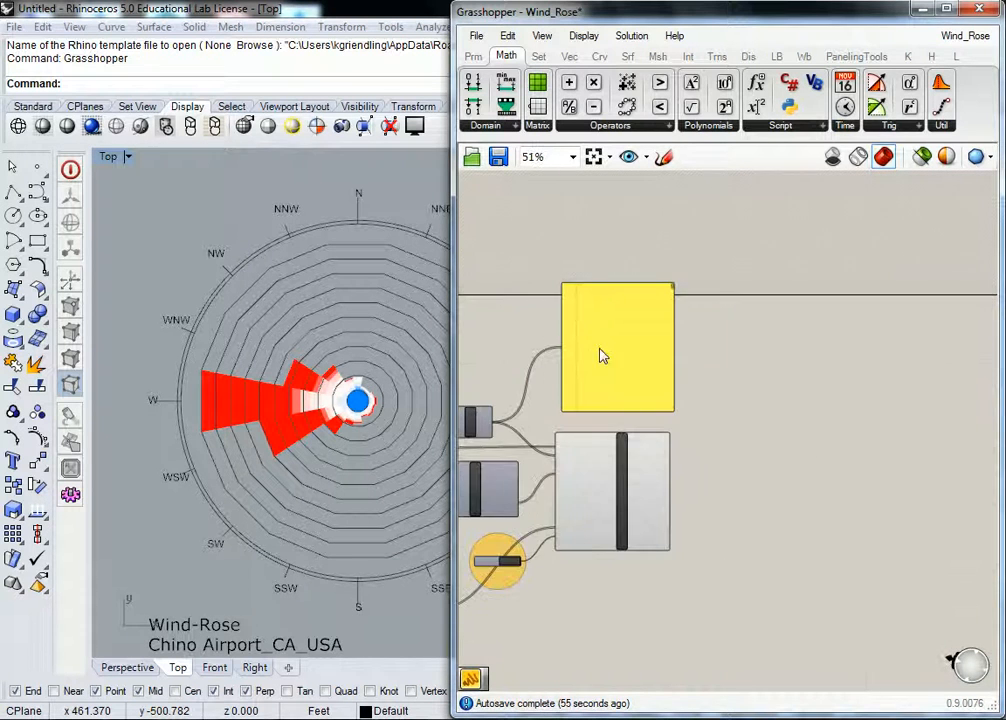
pyautogui.scroll(4, 602, 370)
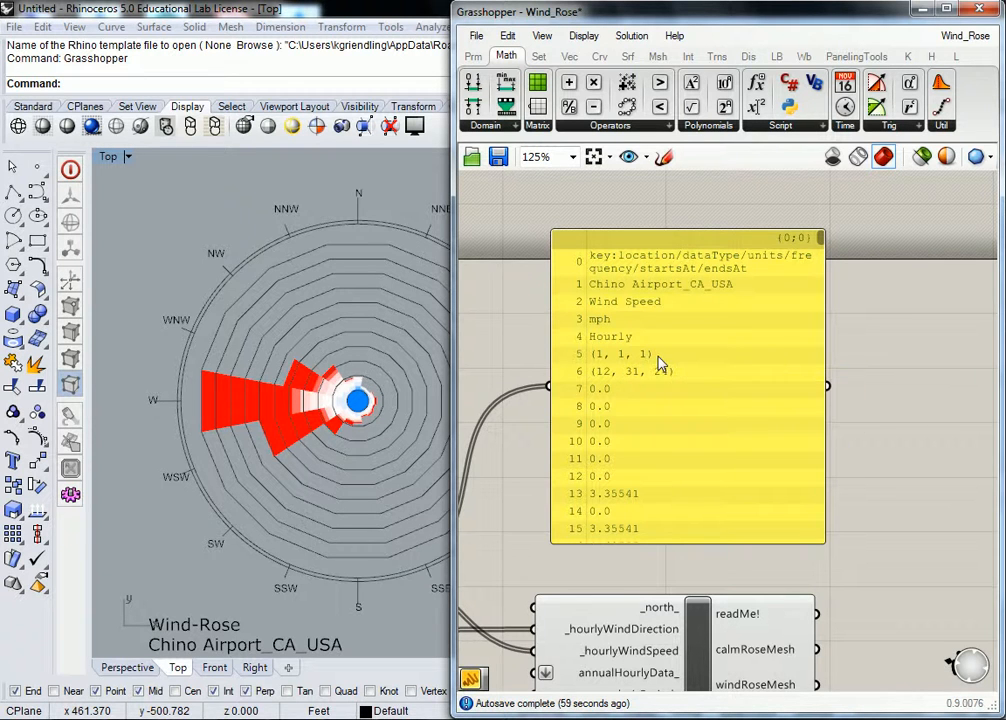
pyautogui.click(636, 374)
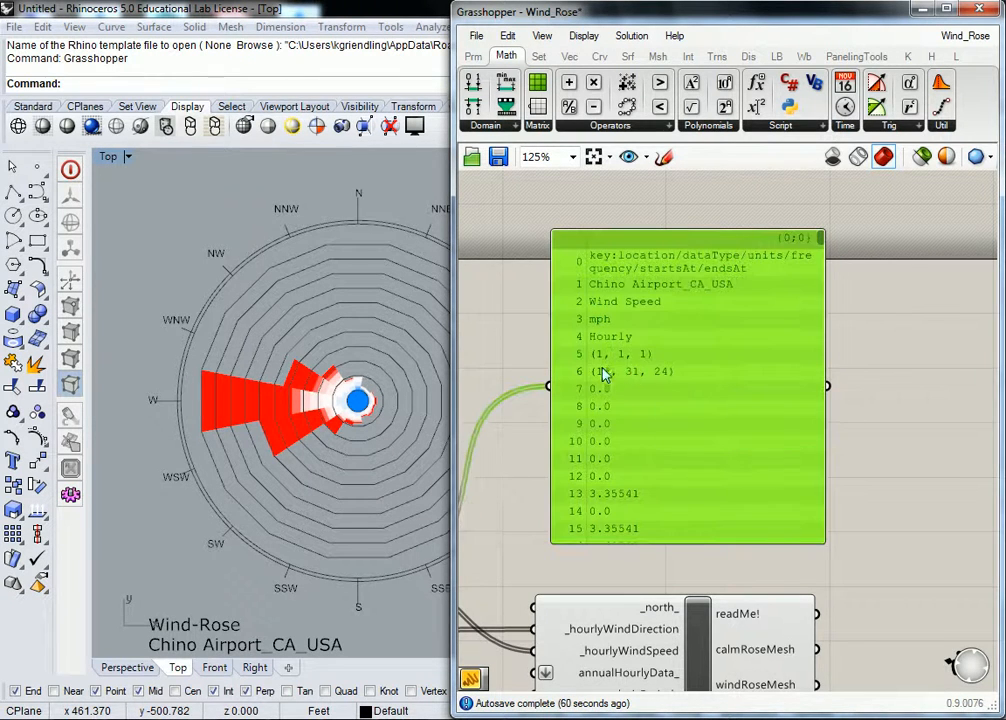
pyautogui.moveTo(595, 373); pyautogui.dragTo(721, 346, button='right')
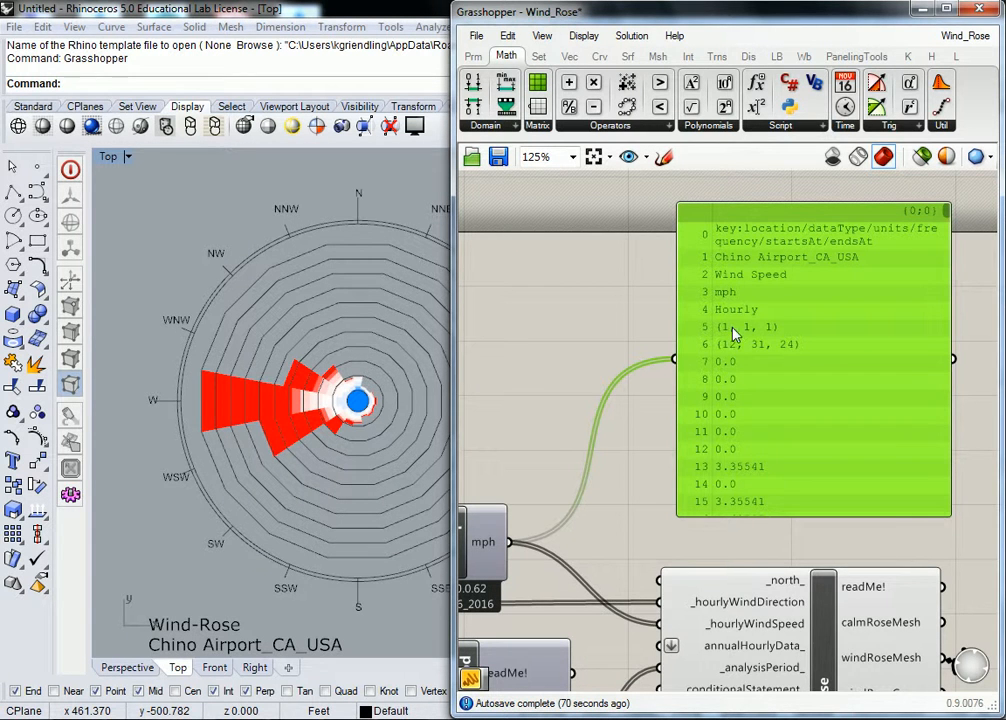
pyautogui.rightClick(733, 293)
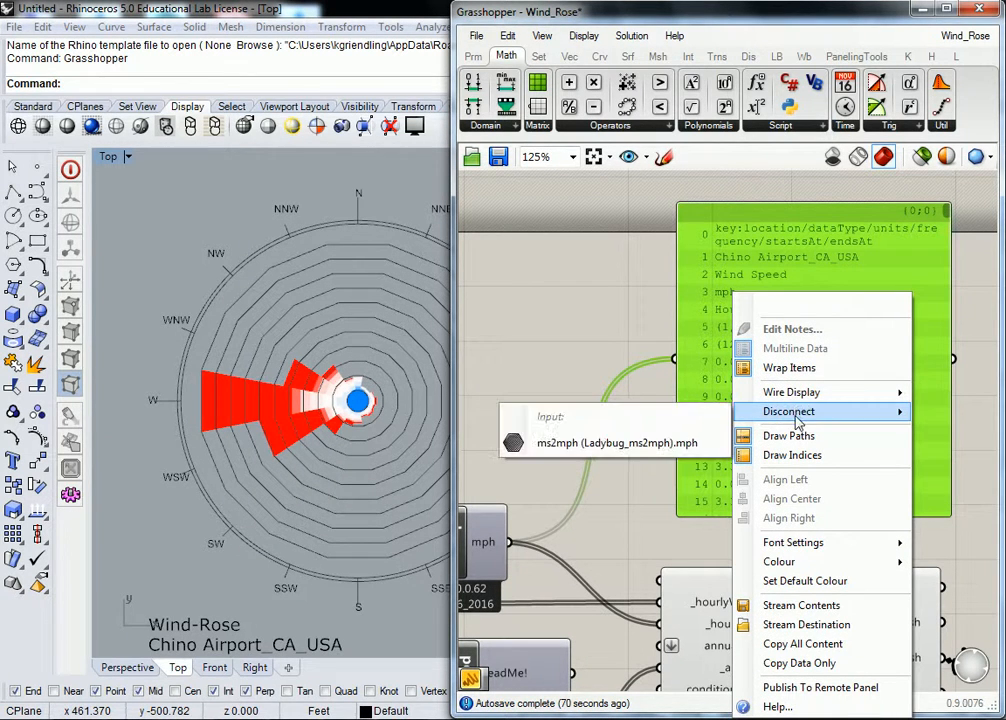
pyautogui.click(800, 663)
# Add a new panel beside the windRose component and paste the copied wind speed data into it.
pyautogui.scroll(-6, 674, 347)
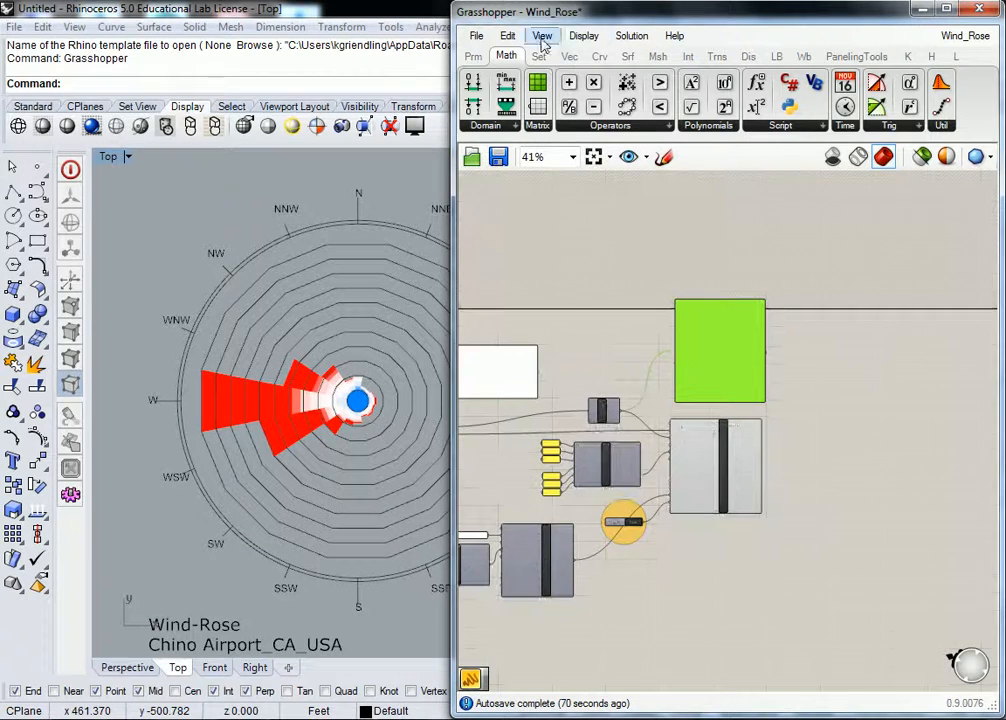
pyautogui.click(473, 56)
pyautogui.moveTo(703, 110); pyautogui.dragTo(842, 398)
pyautogui.scroll(5, 842, 398)
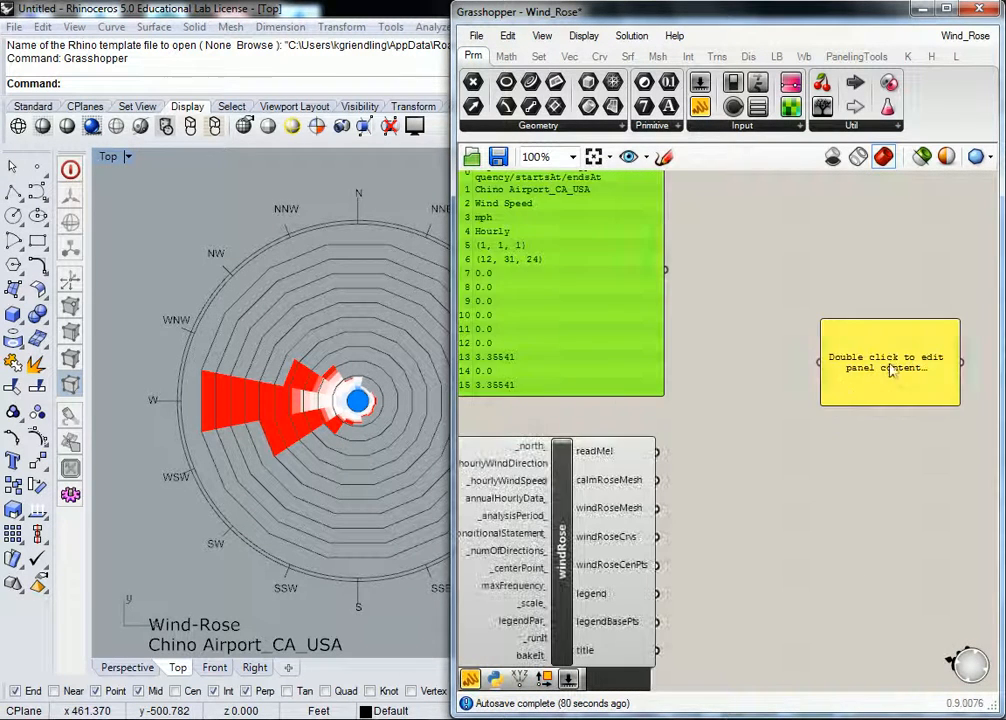
pyautogui.doubleClick(890, 364)
pyautogui.hotkey('ctrl', 'v')
pyautogui.click(893, 293)
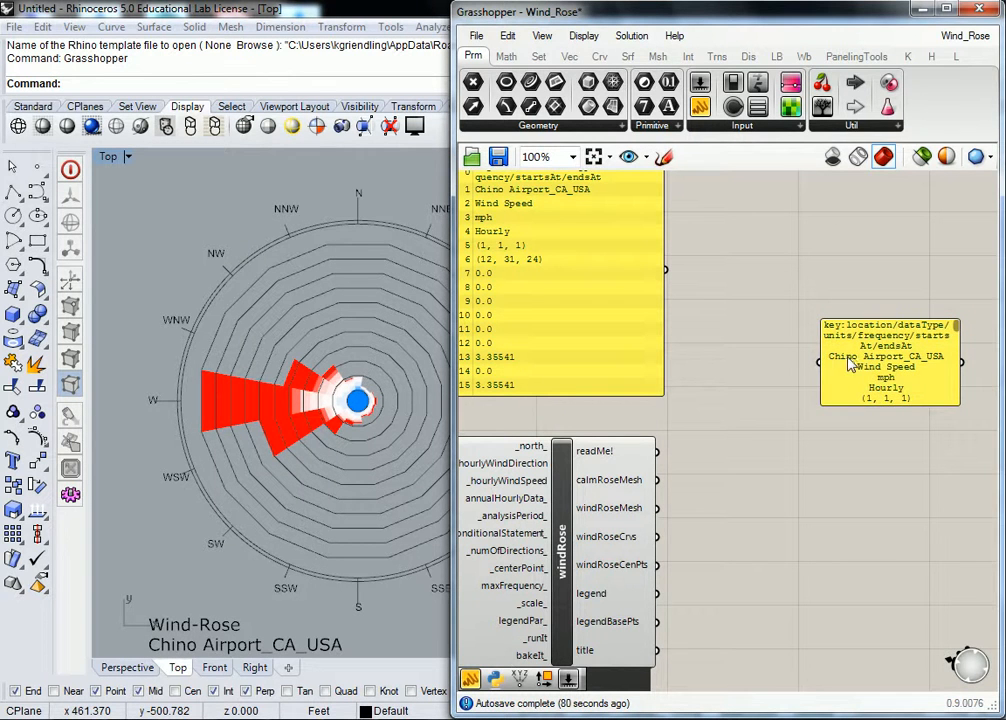
# Split the pasted panel's data into separate items and remove the header lines through (12, 31, 24), keeping only the wind speeds.
pyautogui.click(873, 347)
pyautogui.doubleClick(874, 343)
pyautogui.click(856, 262)
pyautogui.click(856, 262)
pyautogui.rightClick(866, 356)
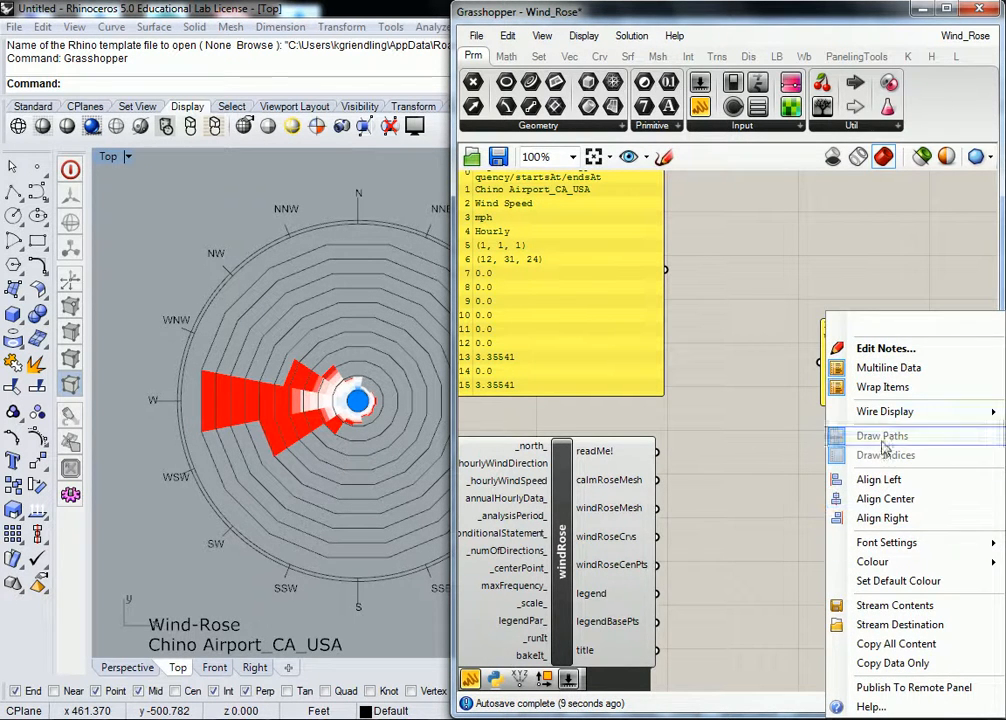
pyautogui.click(880, 387)
pyautogui.moveTo(898, 271); pyautogui.dragTo(732, 285, button='right')
pyautogui.click(717, 397)
pyautogui.doubleClick(717, 397)
pyautogui.scroll(-3, 733, 379)
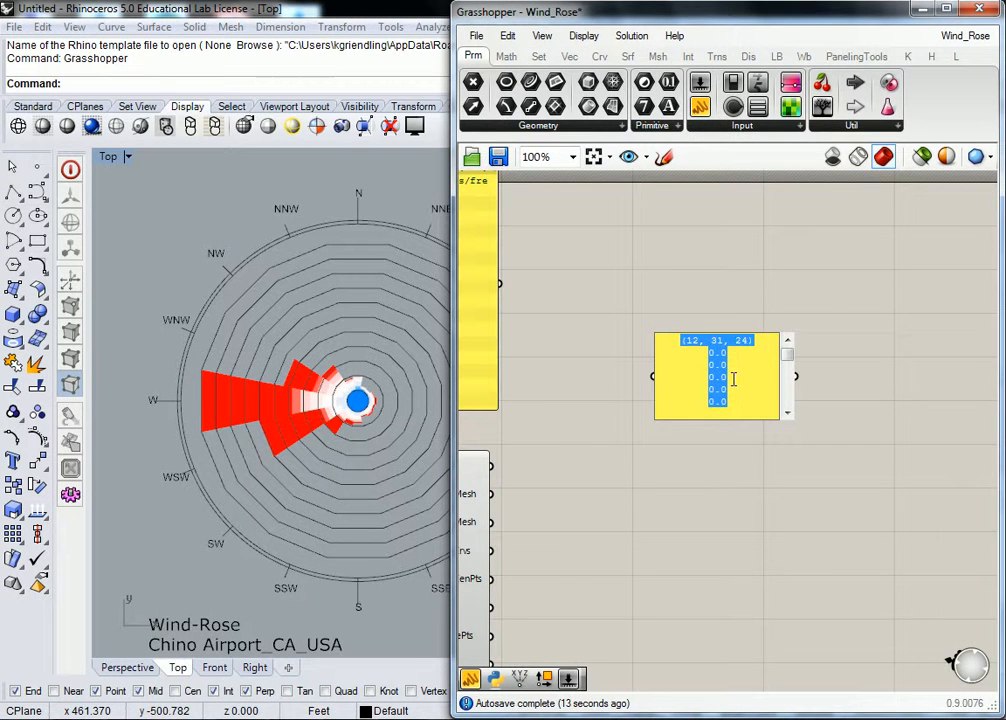
pyautogui.scroll(3, 739, 369)
pyautogui.click(620, 254)
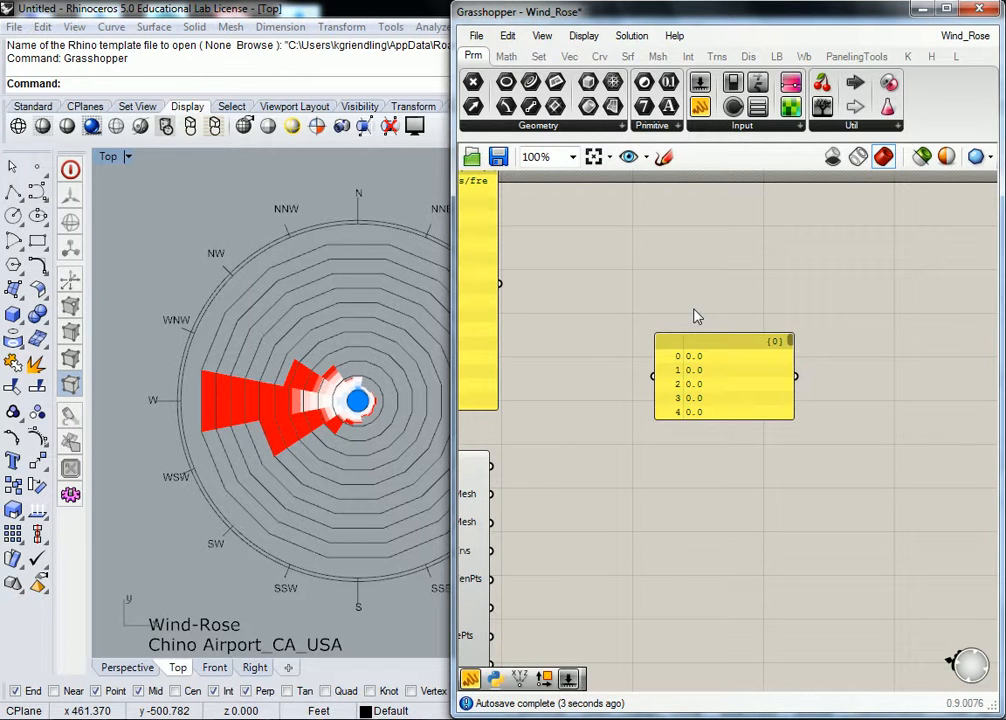
# Add a Bounds component fed by the cleaned panel through its N input and check its output domain.
pyautogui.click(506, 56)
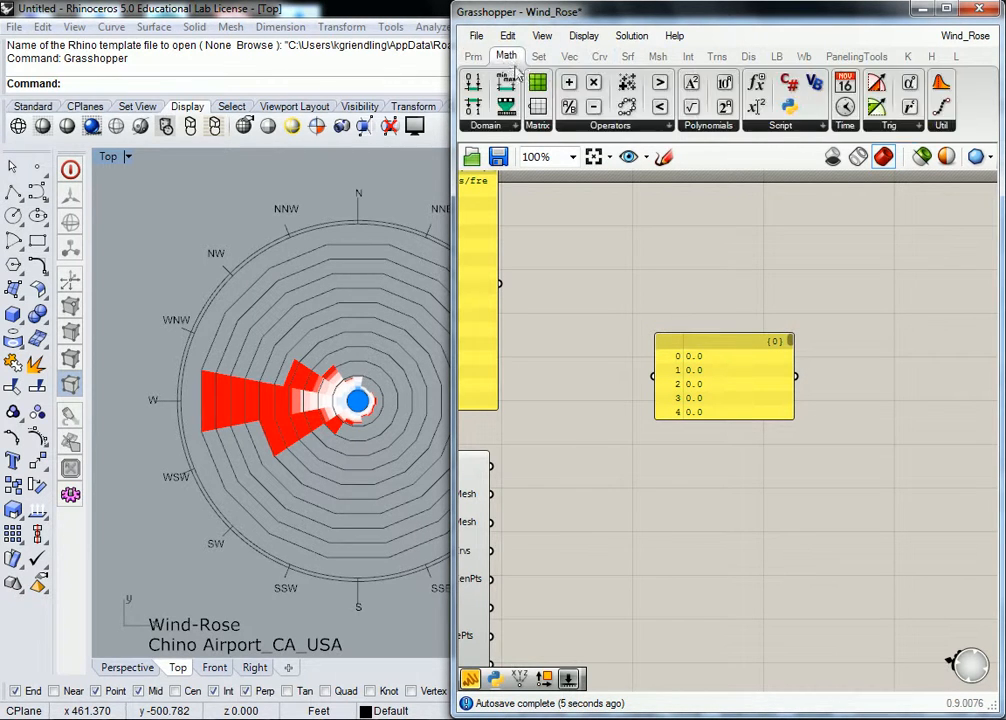
pyautogui.click(503, 126)
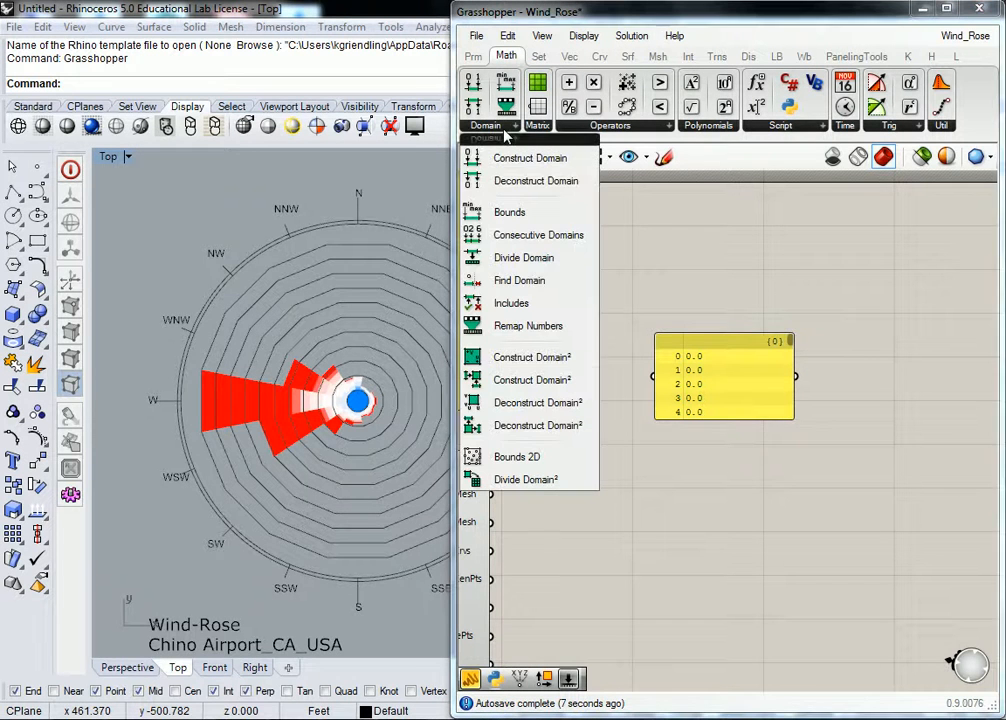
pyautogui.click(511, 214)
pyautogui.click(881, 356)
pyautogui.moveTo(874, 362); pyautogui.dragTo(744, 372, button='right')
pyautogui.moveTo(744, 366); pyautogui.dragTo(715, 390)
pyautogui.moveTo(669, 387); pyautogui.dragTo(697, 390)
pyautogui.moveTo(724, 392); pyautogui.dragTo(719, 388)
pyautogui.click(720, 312)
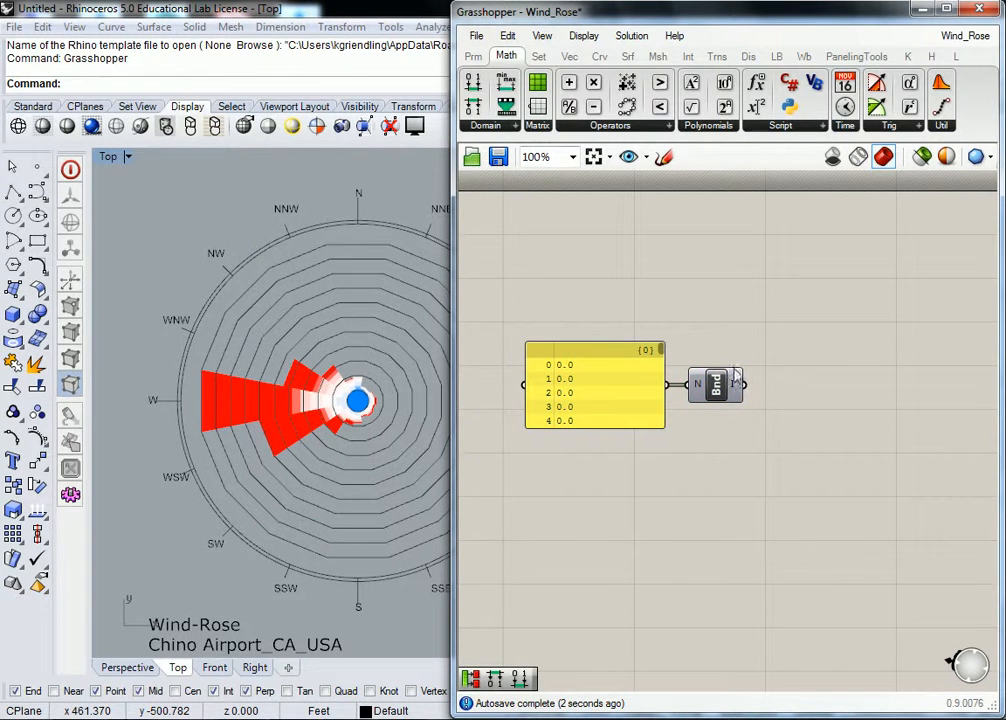
pyautogui.moveTo(739, 388)
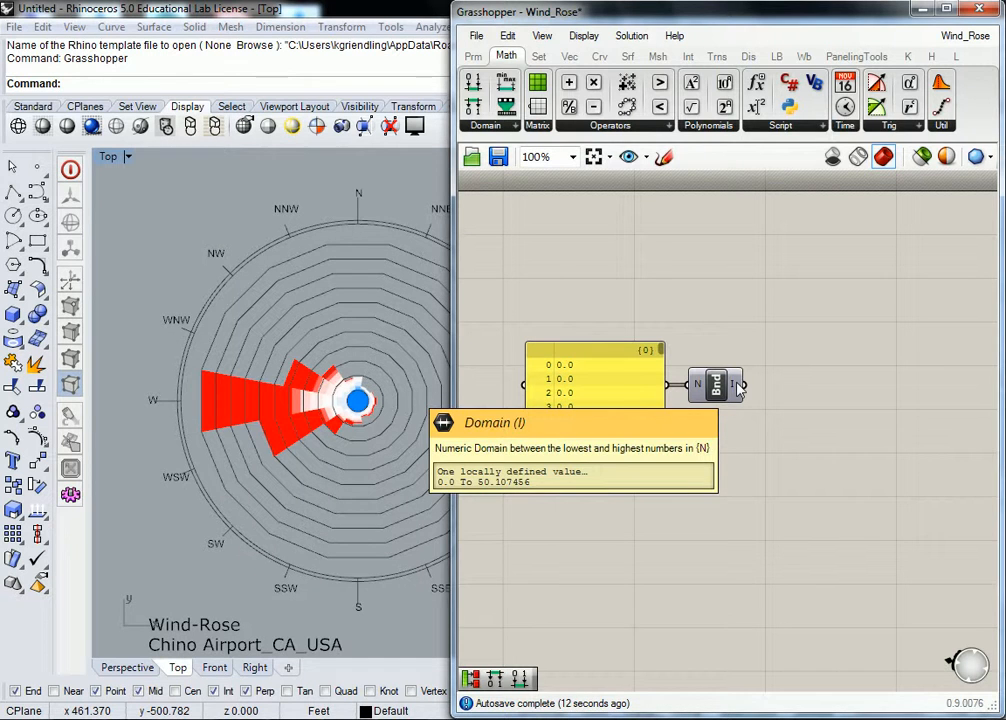
# Stretch the cleaned wind speed panel downward in stages and examine the listed hourly values for high speeds.
pyautogui.scroll(-5, 660, 400)
pyautogui.moveTo(662, 391); pyautogui.dragTo(664, 375, button='right')
pyautogui.moveTo(660, 305); pyautogui.dragTo(658, 617)
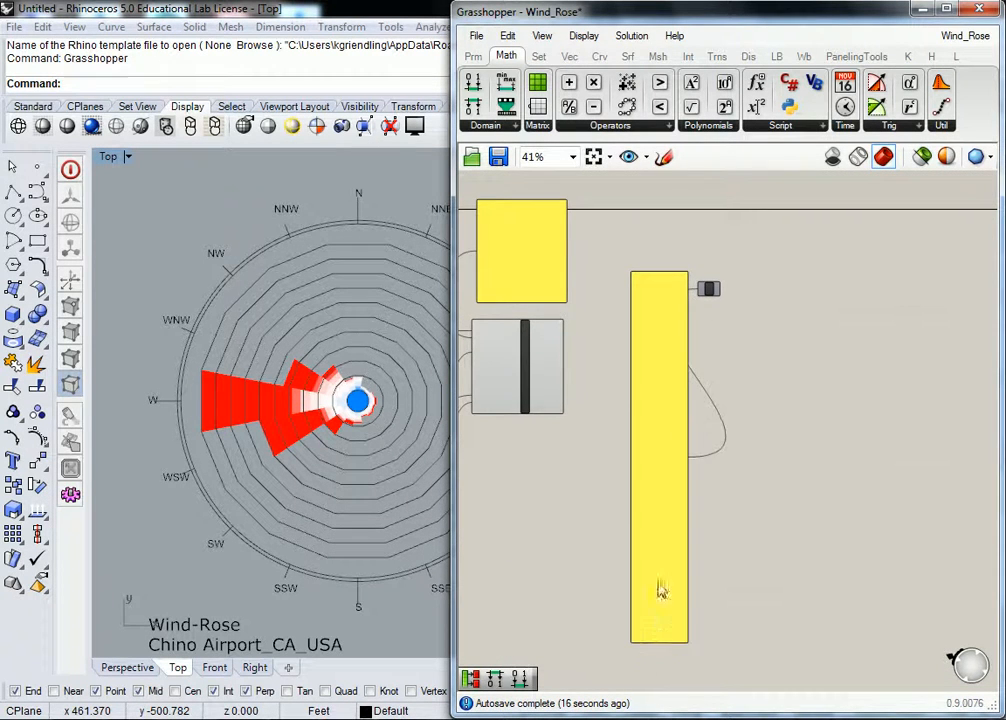
pyautogui.scroll(3, 650, 500)
pyautogui.moveTo(647, 476); pyautogui.dragTo(653, 432, button='right')
pyautogui.moveTo(651, 491); pyautogui.dragTo(669, 649)
pyautogui.moveTo(669, 649); pyautogui.dragTo(645, 465, button='right')
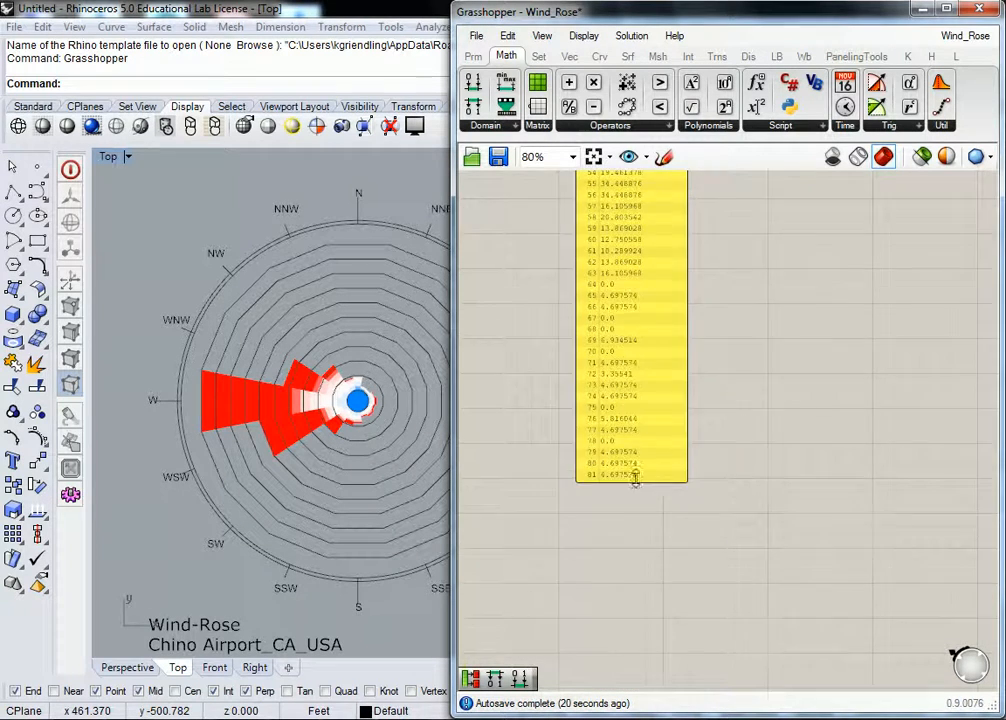
pyautogui.scroll(3, 645, 470)
pyautogui.moveTo(645, 476); pyautogui.dragTo(648, 695)
pyautogui.scroll(-4, 645, 460)
pyautogui.moveTo(649, 544); pyautogui.dragTo(647, 436, button='right')
pyautogui.scroll(3, 646, 436)
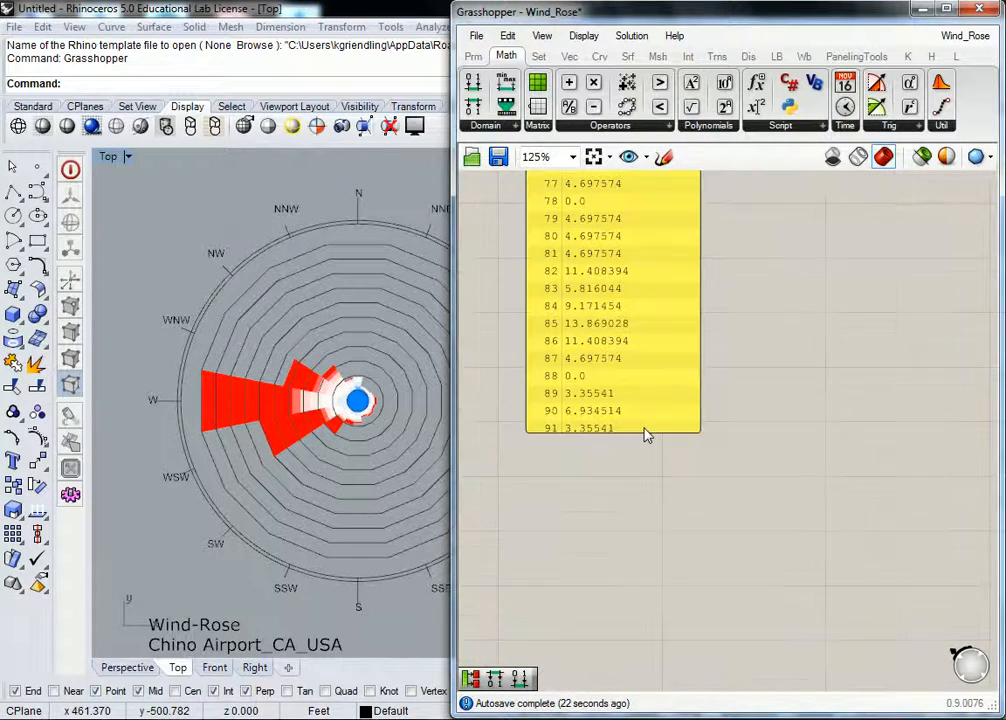
pyautogui.moveTo(638, 432); pyautogui.dragTo(639, 612)
pyautogui.scroll(-4, 639, 523)
pyautogui.moveTo(639, 523); pyautogui.dragTo(598, 628, button='right')
pyautogui.scroll(3, 580, 248)
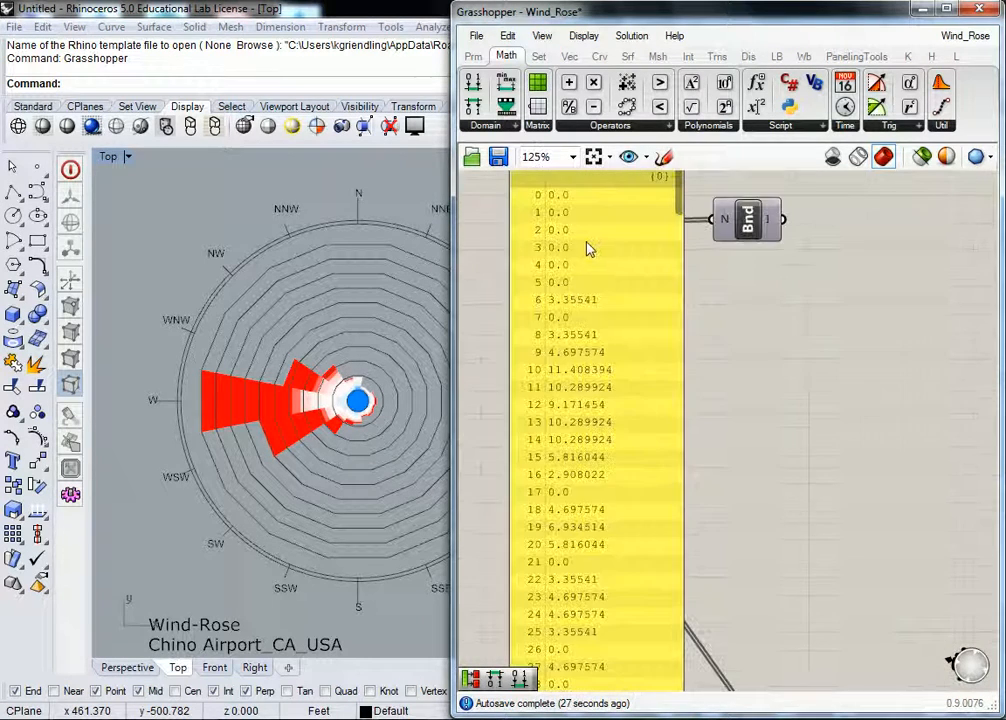
pyautogui.scroll(-2, 590, 249)
pyautogui.scroll(1, 590, 249)
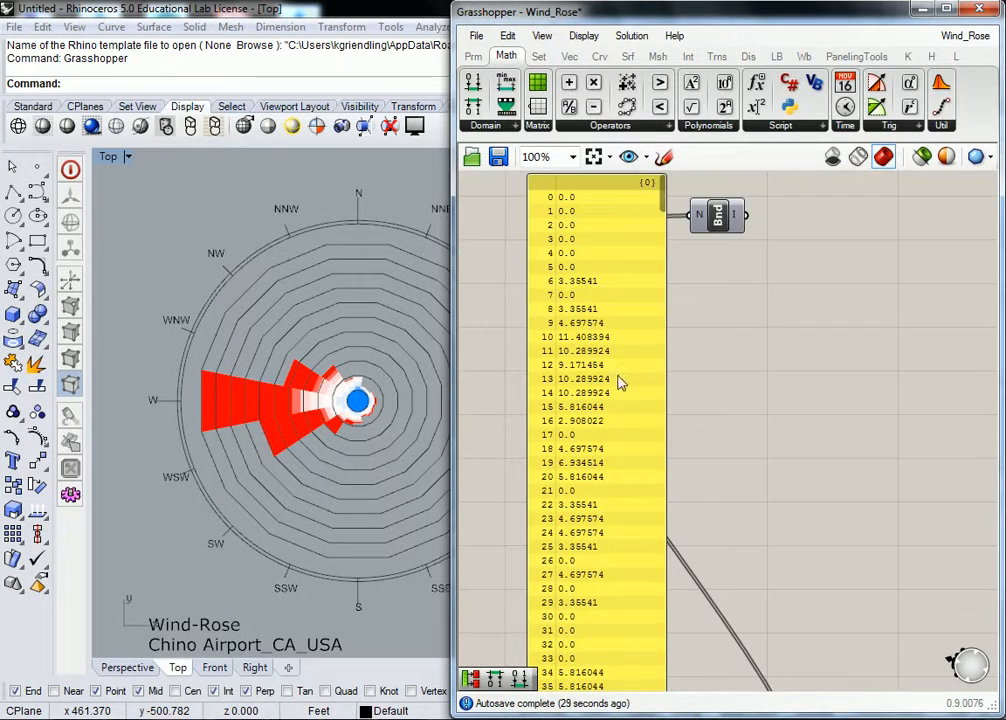
pyautogui.scroll(-1, 610, 378)
pyautogui.scroll(-3, 606, 373)
pyautogui.moveTo(619, 569); pyautogui.dragTo(642, 310, button='right')
pyautogui.scroll(3, 595, 440)
pyautogui.moveTo(675, 447); pyautogui.dragTo(676, 648)
pyautogui.moveTo(706, 545); pyautogui.dragTo(676, 231, button='right')
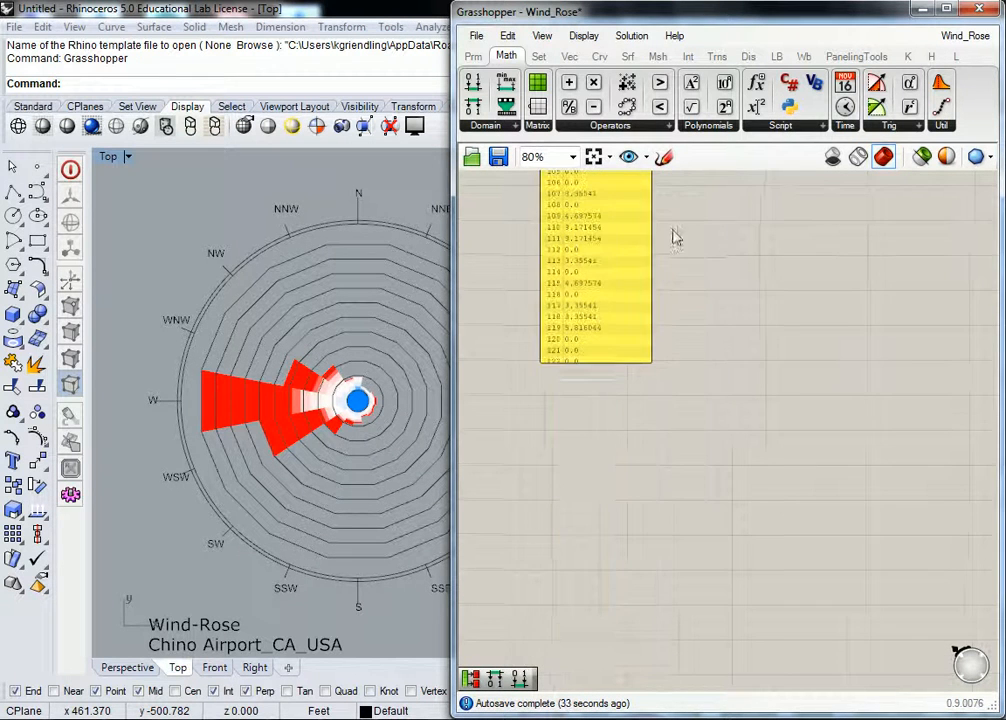
pyautogui.scroll(2, 585, 360)
pyautogui.moveTo(585, 365); pyautogui.dragTo(613, 668)
pyautogui.moveTo(647, 613); pyautogui.dragTo(636, 270, button='right')
pyautogui.moveTo(617, 330); pyautogui.dragTo(632, 700)
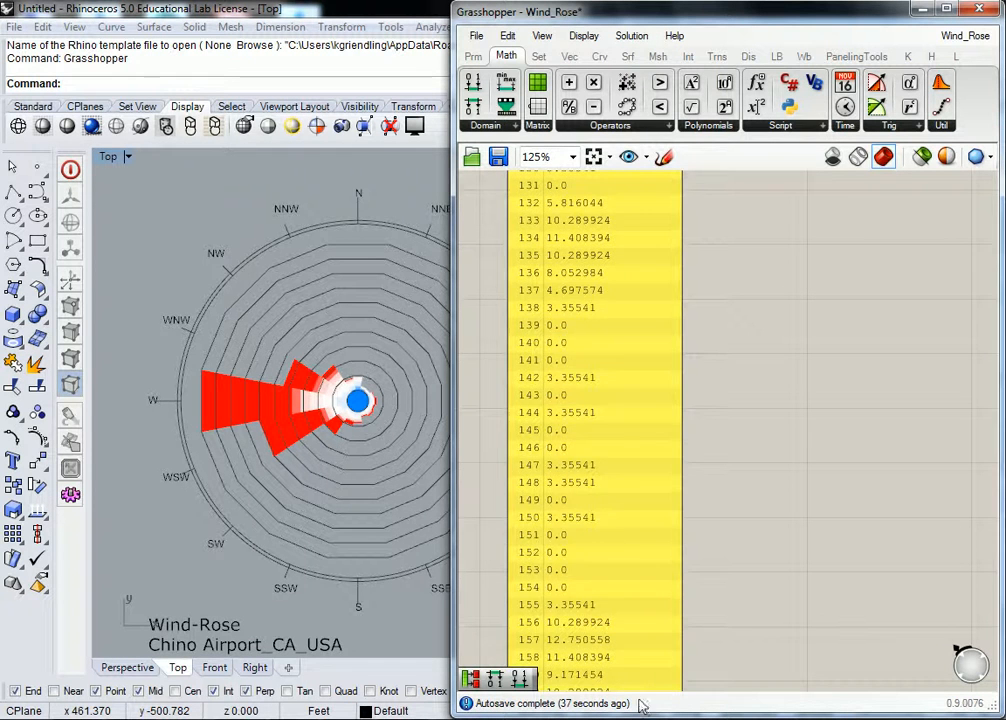
pyautogui.scroll(-3, 626, 476)
pyautogui.scroll(3, 622, 440)
pyautogui.moveTo(627, 411); pyautogui.dragTo(660, 690)
pyautogui.moveTo(638, 550); pyautogui.dragTo(603, 425, button='right')
pyautogui.moveTo(604, 417); pyautogui.dragTo(602, 606)
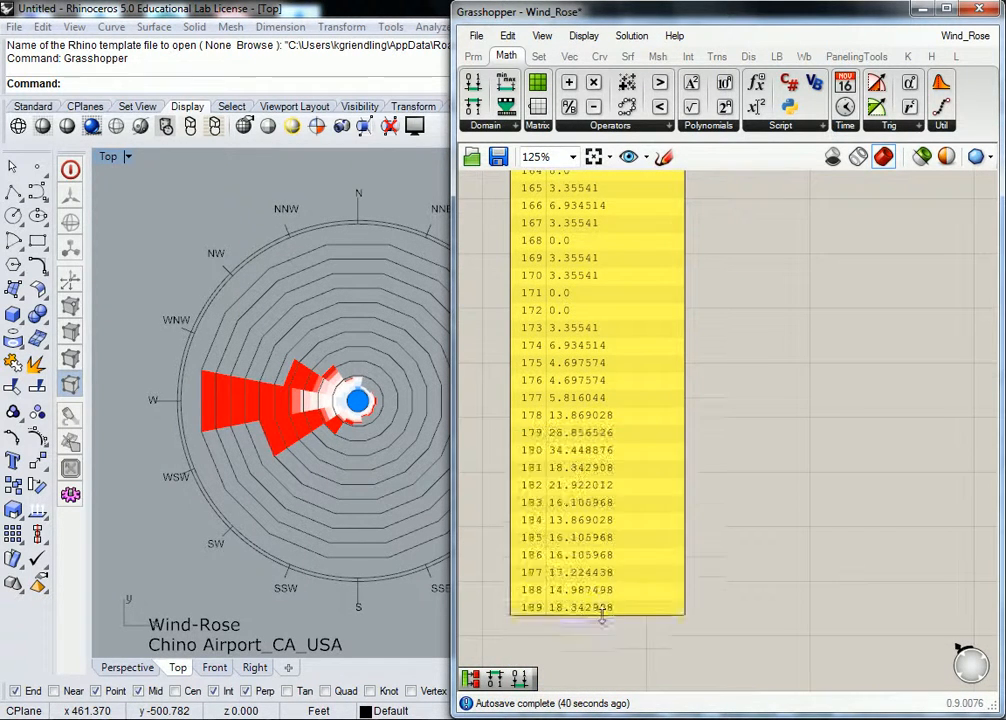
pyautogui.scroll(-3, 620, 478)
# Open the wind speed panel's contents for editing and look further down the list of values.
pyautogui.doubleClick(594, 385)
pyautogui.moveTo(643, 190); pyautogui.dragTo(647, 390)
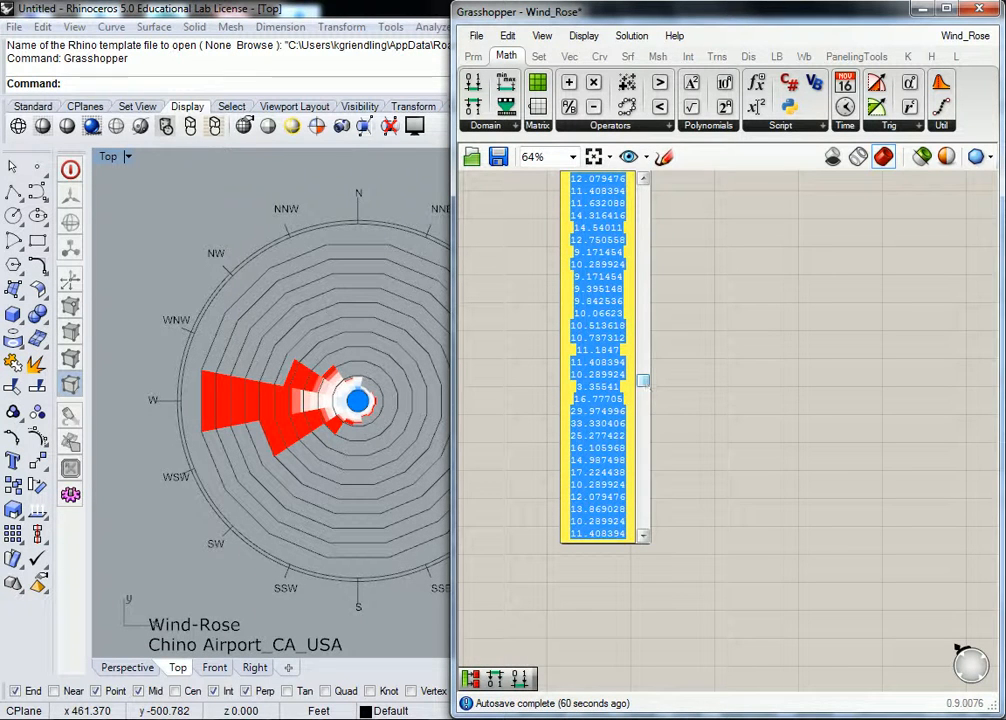
pyautogui.click(600, 424)
pyautogui.click(760, 332)
# Delete the stretched wind speed panel feeding Bounds and undo that deletion.
pyautogui.scroll(-3, 760, 331)
pyautogui.moveTo(742, 252); pyautogui.dragTo(608, 426, button='right')
pyautogui.moveTo(602, 231); pyautogui.dragTo(638, 459, button='right')
pyautogui.moveTo(613, 281); pyautogui.dragTo(619, 497, button='right')
pyautogui.scroll(4, 588, 341)
pyautogui.click(579, 348)
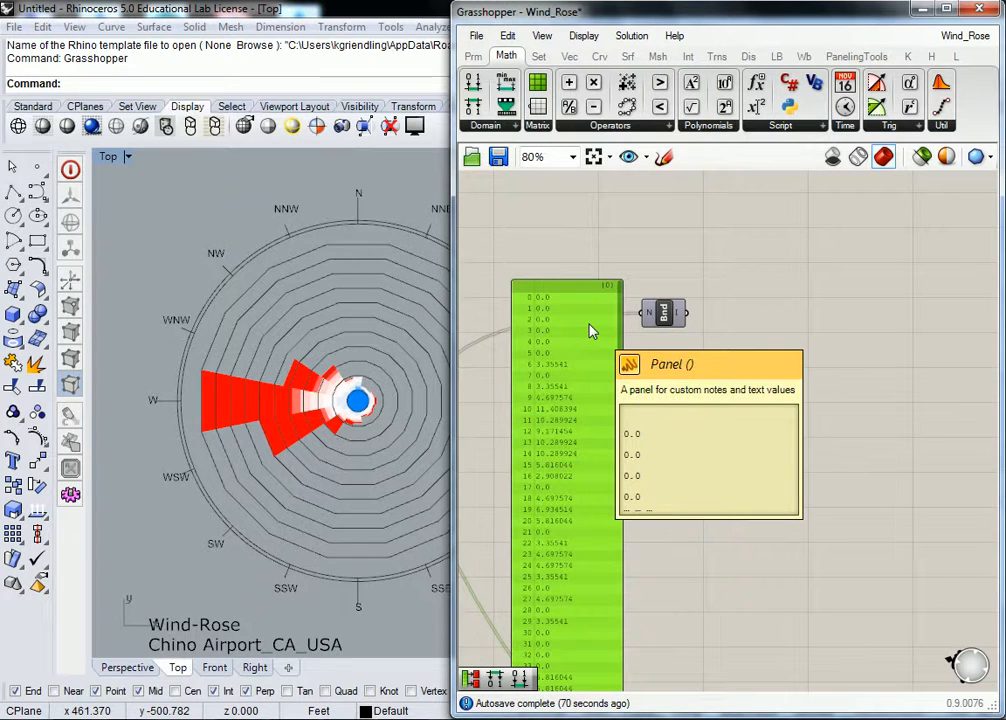
pyautogui.press('Delete')
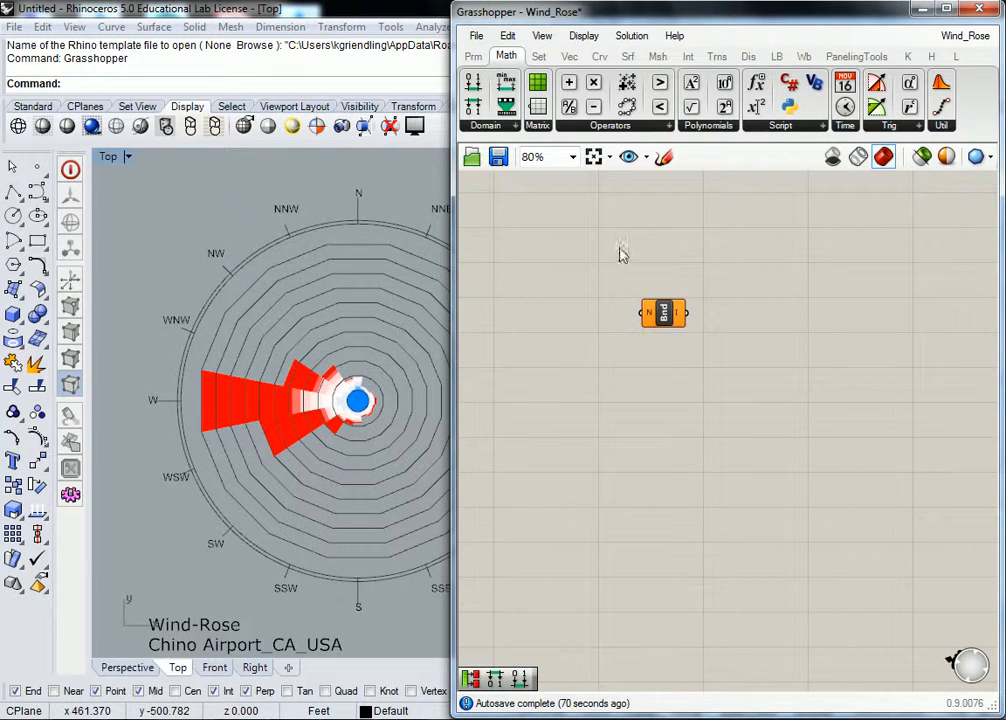
pyautogui.scroll(-1, 636, 310)
pyautogui.hotkey('ctrl', 'z')
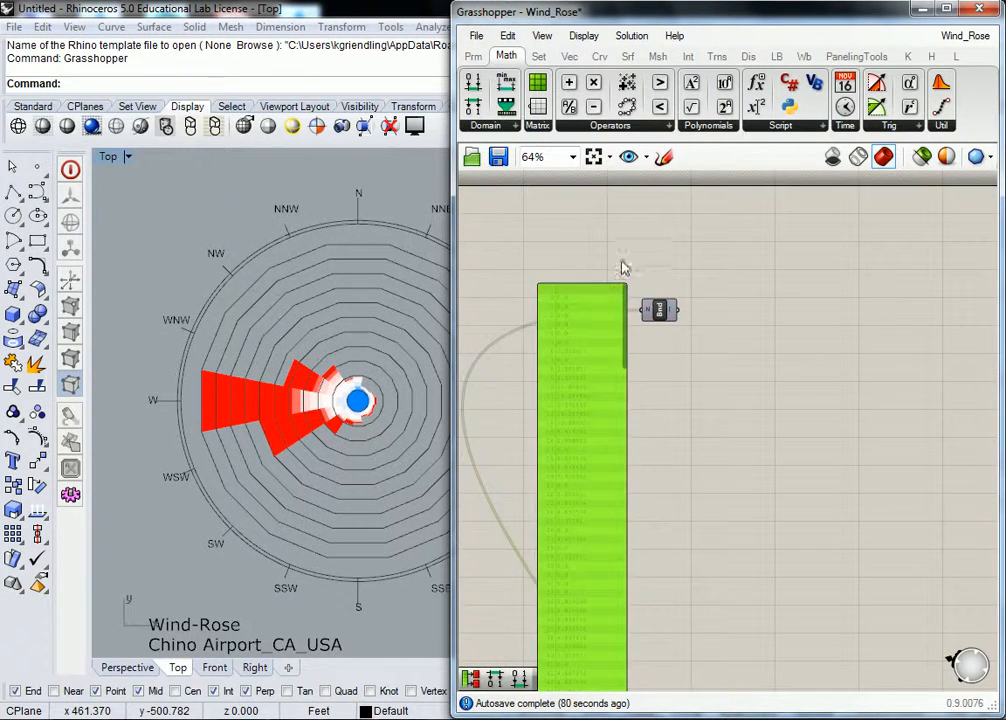
pyautogui.scroll(-3, 588, 348)
pyautogui.scroll(-3, 592, 490)
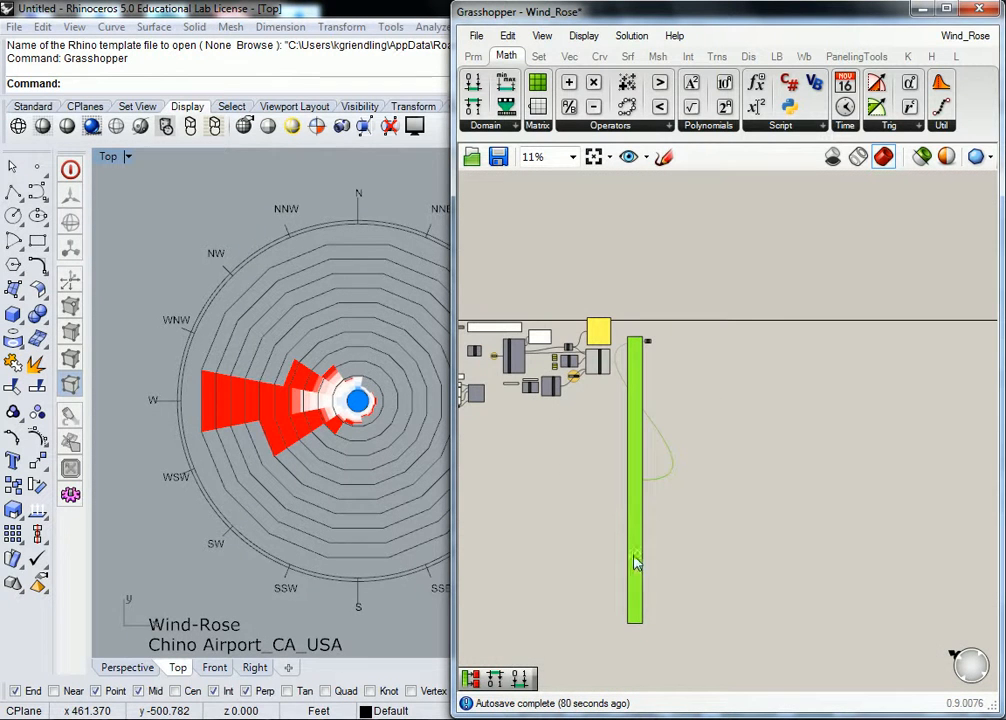
# Shrink the stretched wind speed panel feeding Bounds back to a compact size showing only its first values.
pyautogui.click(633, 618)
pyautogui.scroll(4, 634, 619)
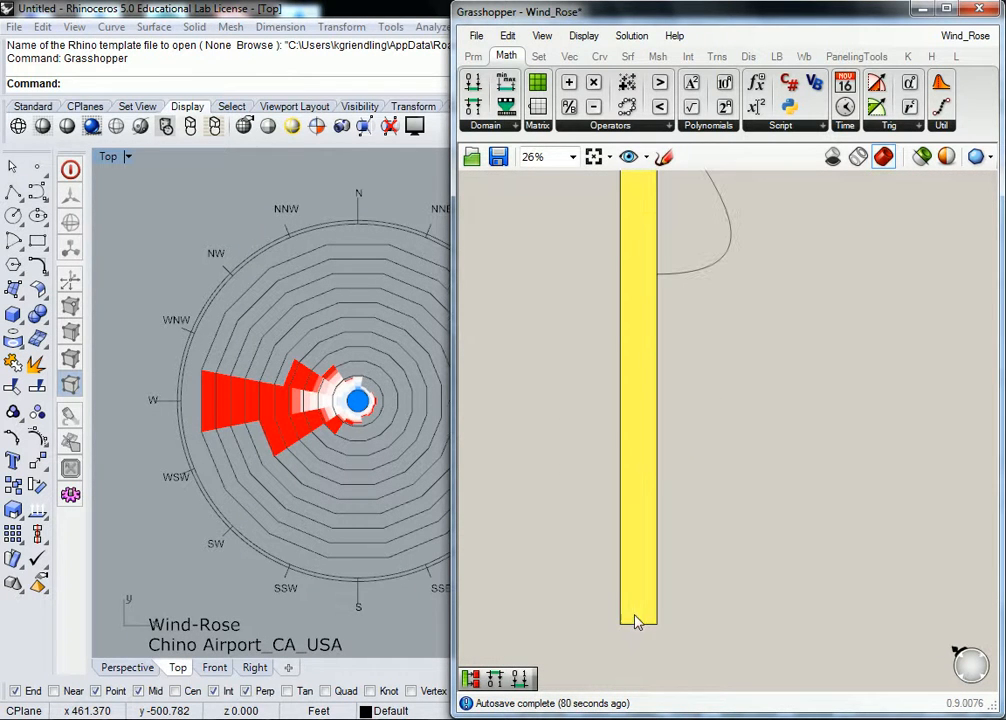
pyautogui.moveTo(650, 622); pyautogui.dragTo(623, 540)
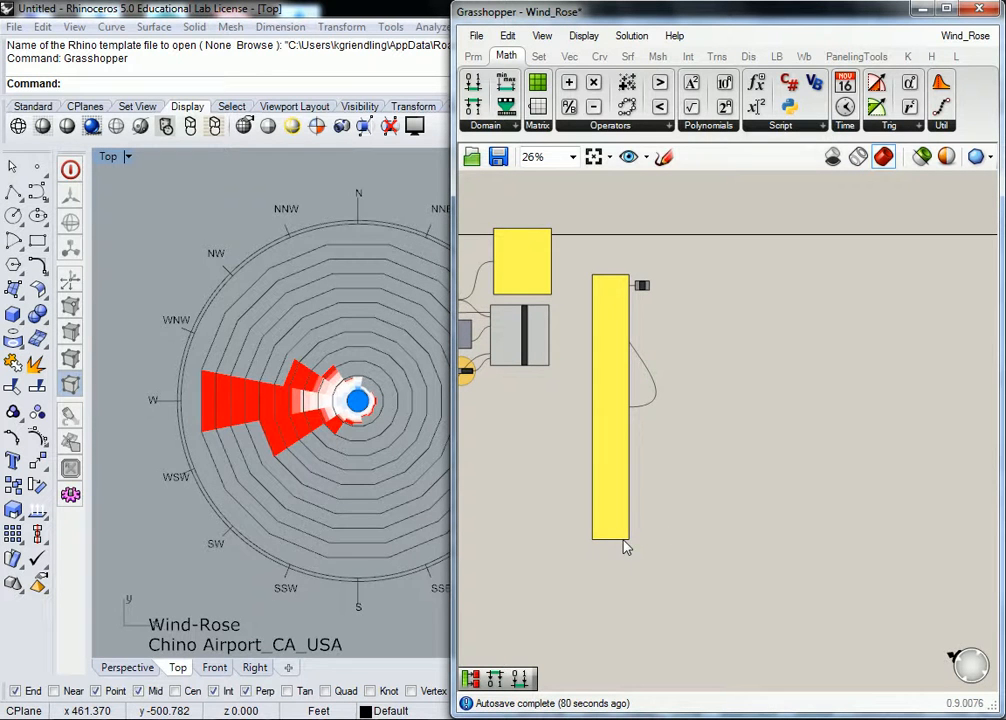
pyautogui.moveTo(622, 538); pyautogui.dragTo(610, 308)
pyautogui.scroll(6, 608, 268)
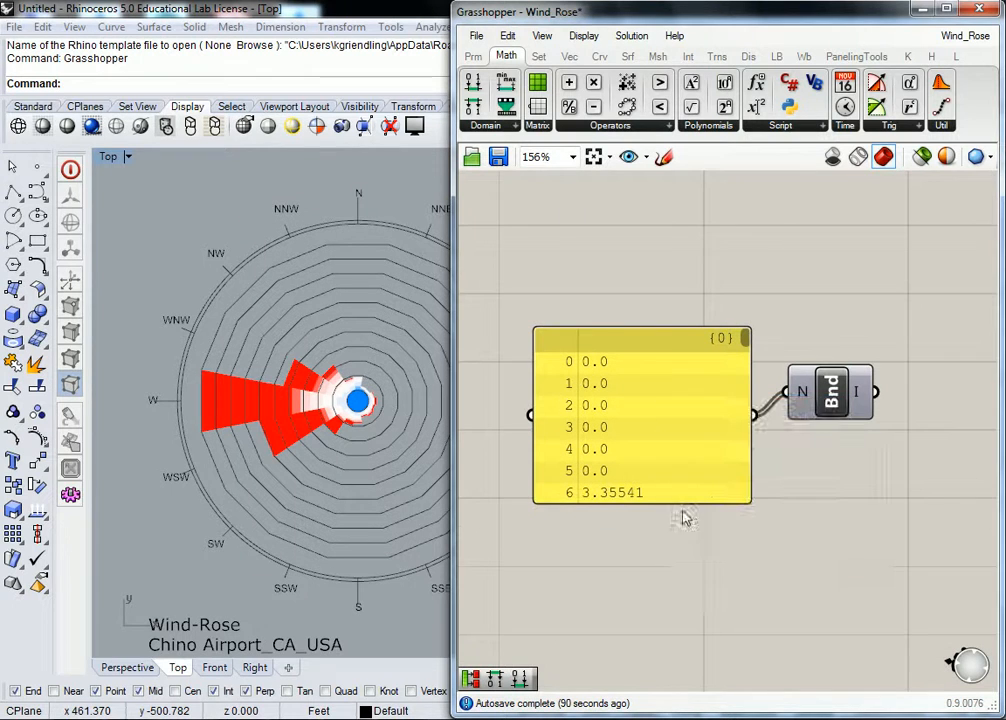
pyautogui.moveTo(686, 502); pyautogui.dragTo(686, 589)
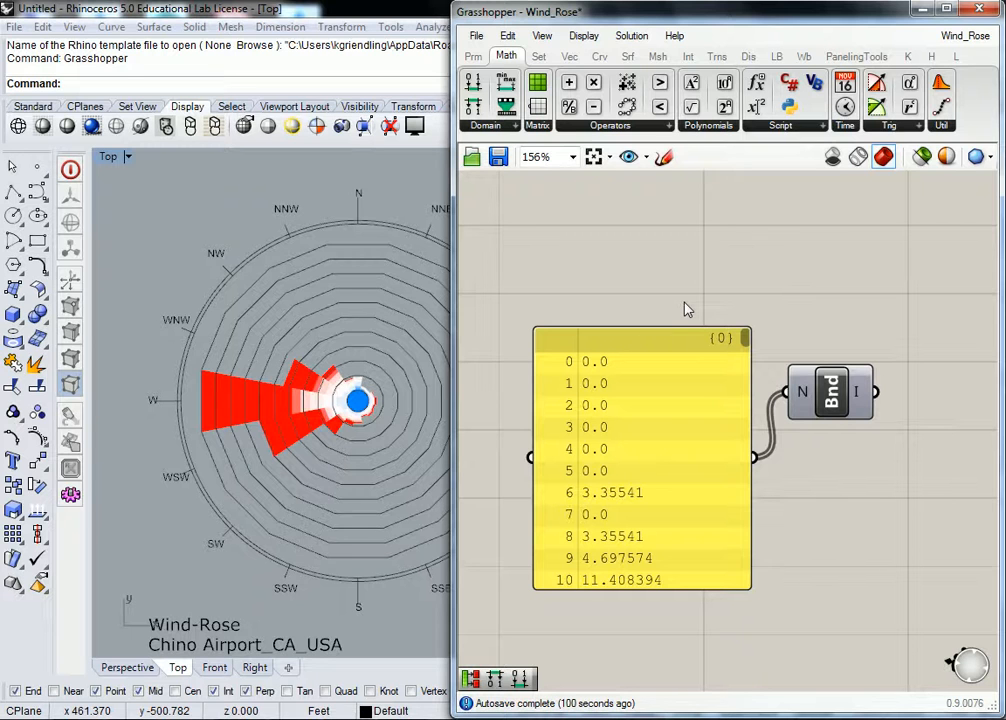
pyautogui.scroll(-3, 685, 309)
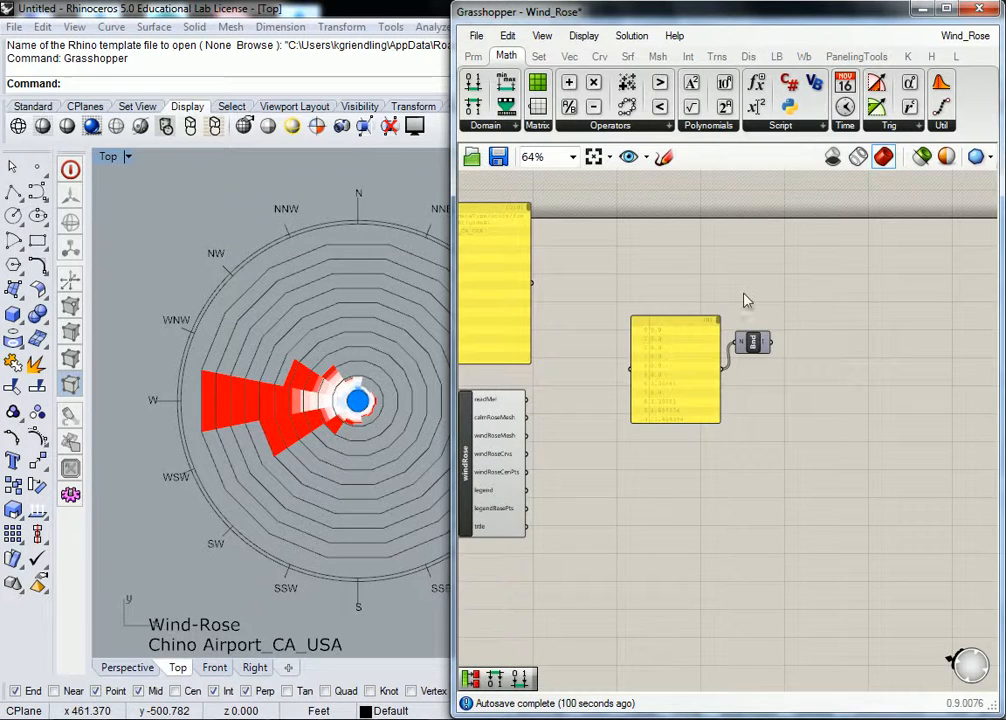
pyautogui.scroll(2, 727, 304)
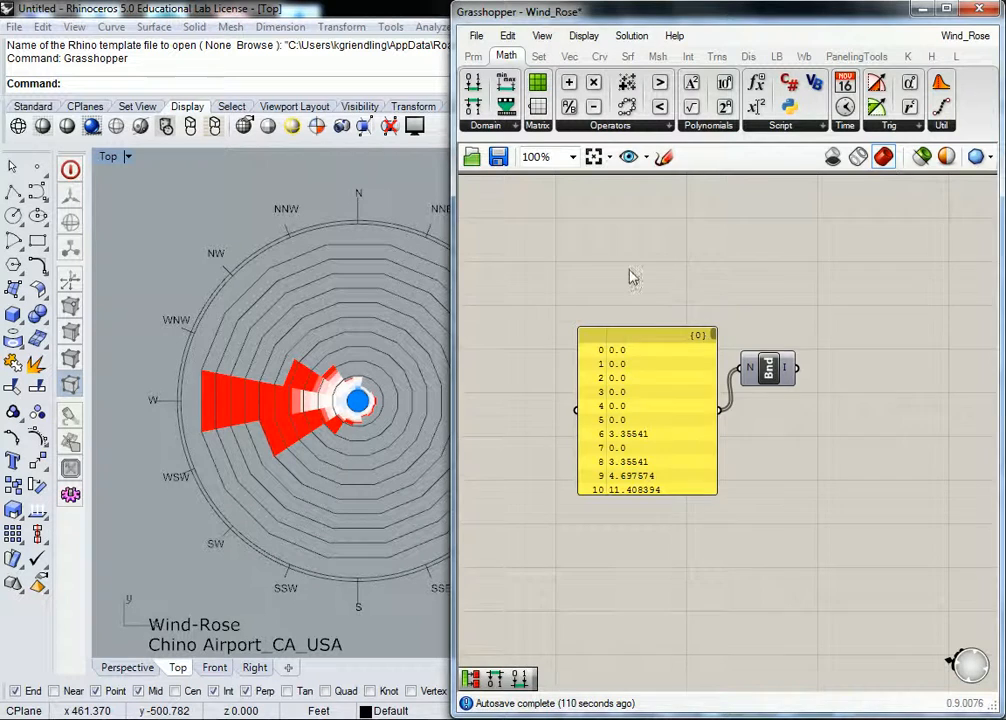
# Set the panel feeding the legend's highBound input to 50 and check the recoloured wind rose.
pyautogui.scroll(-3, 690, 305)
pyautogui.moveTo(532, 370); pyautogui.dragTo(858, 337, button='right')
pyautogui.scroll(4, 846, 411)
pyautogui.moveTo(846, 411); pyautogui.dragTo(669, 391, button='right')
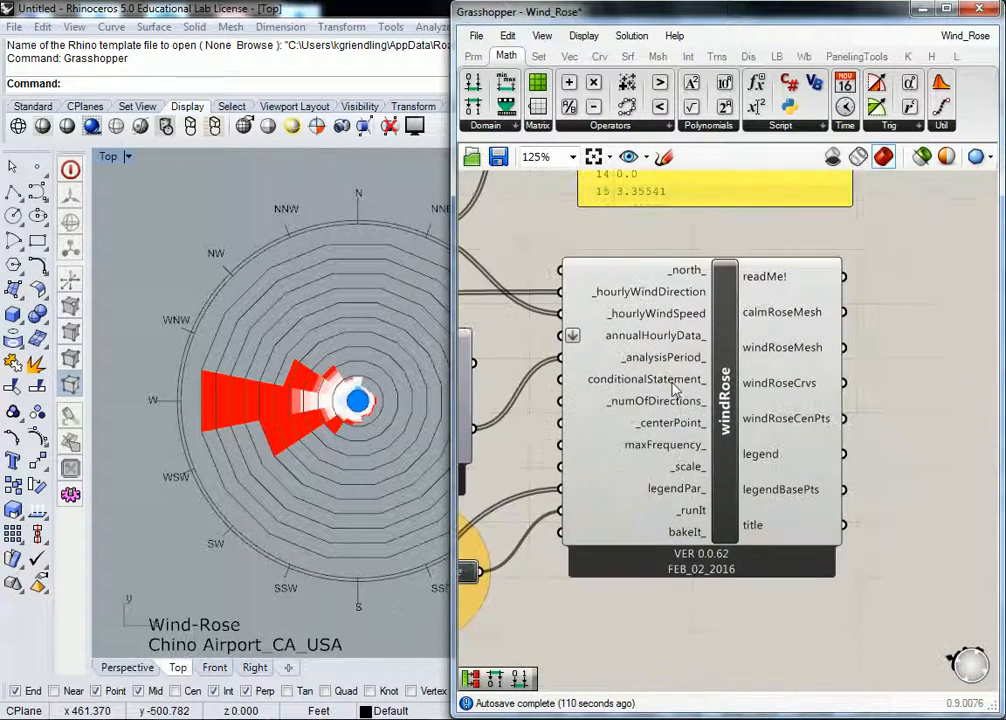
pyautogui.scroll(-2, 681, 382)
pyautogui.scroll(-2, 683, 382)
pyautogui.moveTo(534, 395); pyautogui.dragTo(677, 355, button='right')
pyautogui.scroll(5, 576, 376)
pyautogui.doubleClick(624, 380)
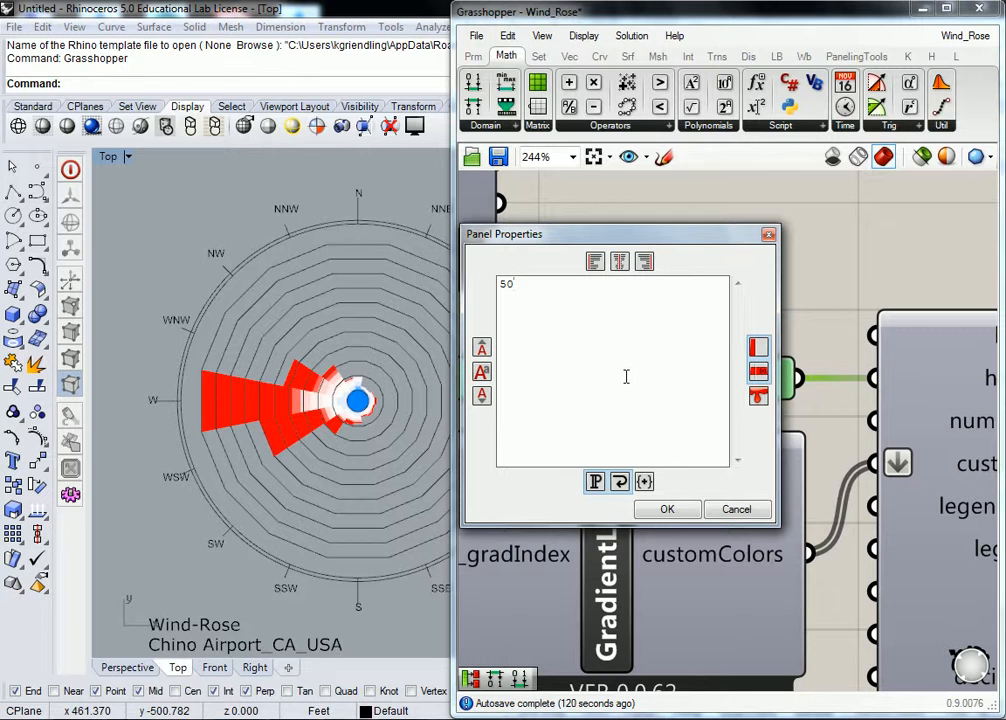
pyautogui.click(678, 510)
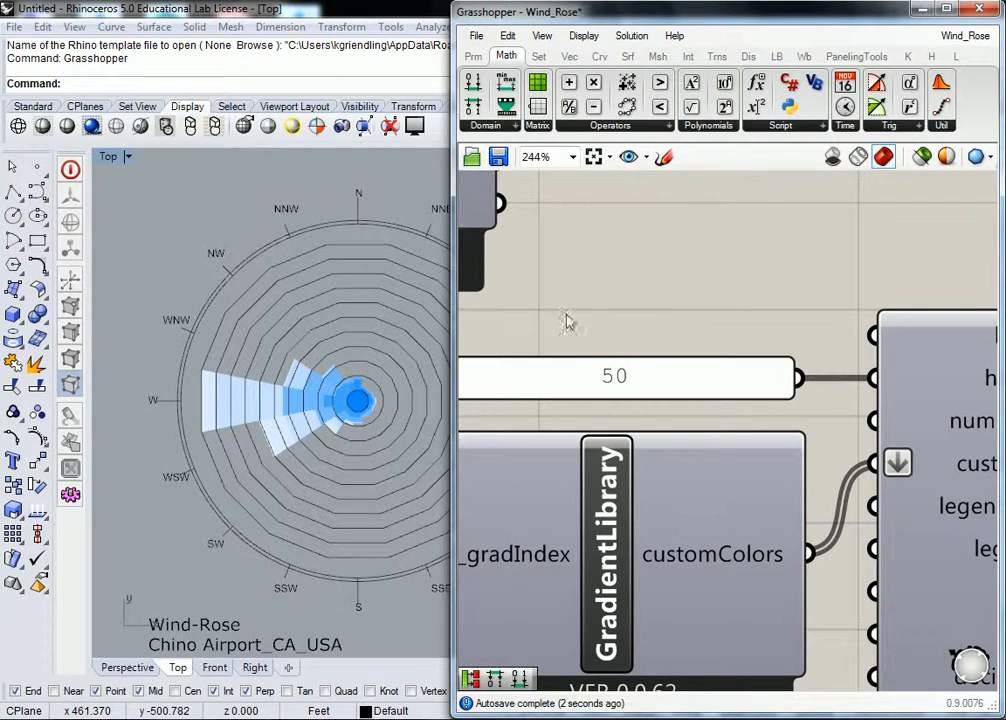
pyautogui.scroll(3, 190, 378)
pyautogui.scroll(-4, 199, 375)
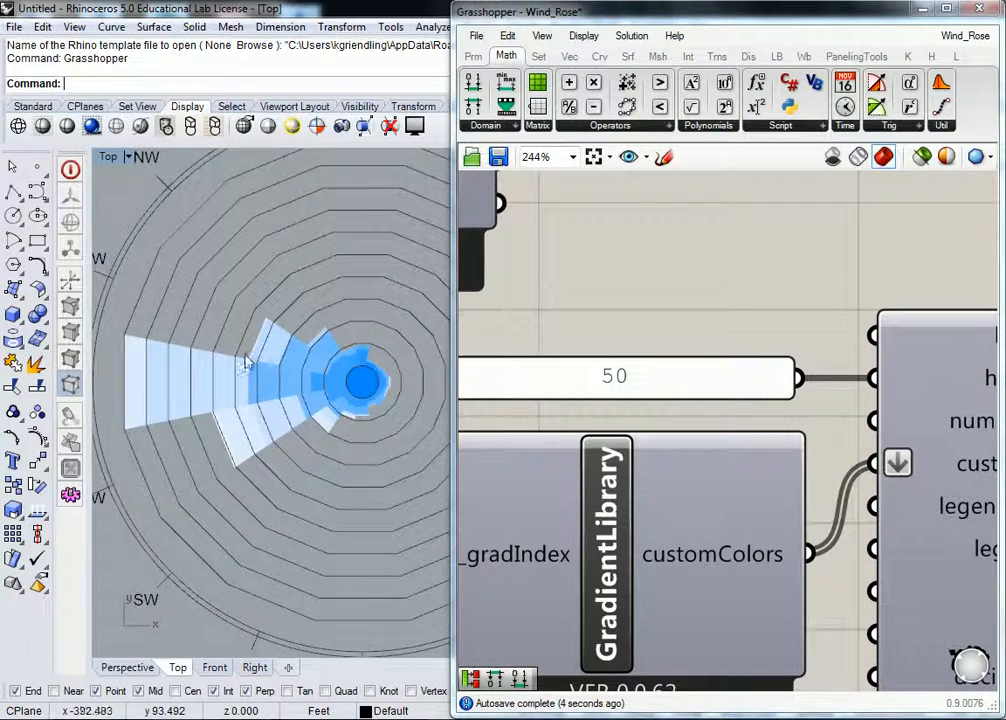
# Delete the panel feeding highBound on legendPar and read the description of the lowBound input.
pyautogui.scroll(-4, 689, 300)
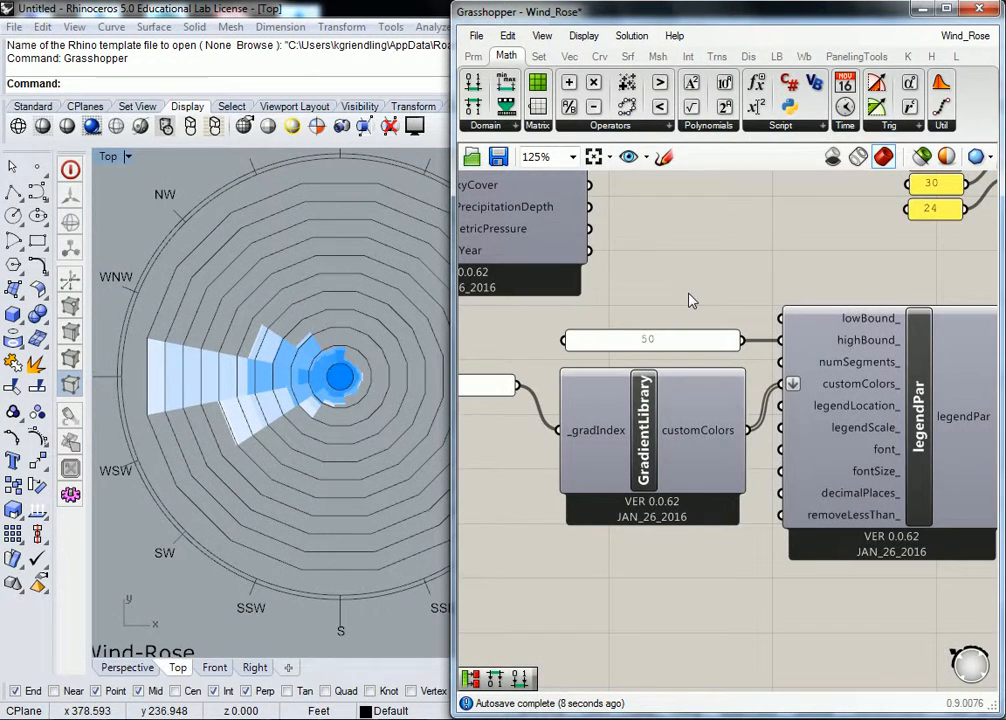
pyautogui.click(703, 341)
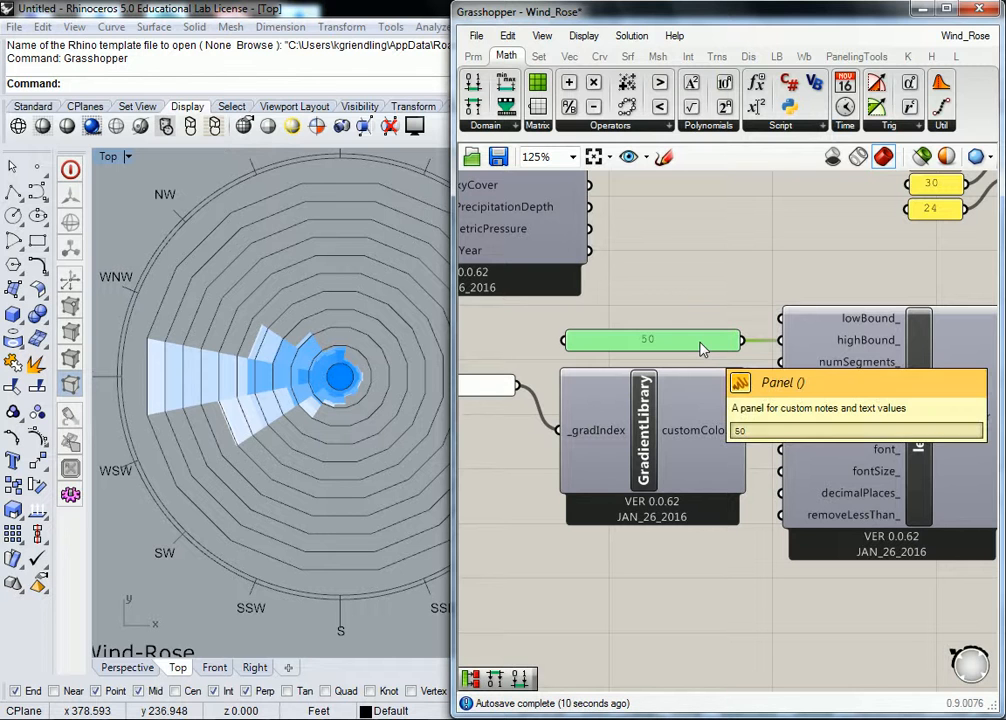
pyautogui.press('Delete')
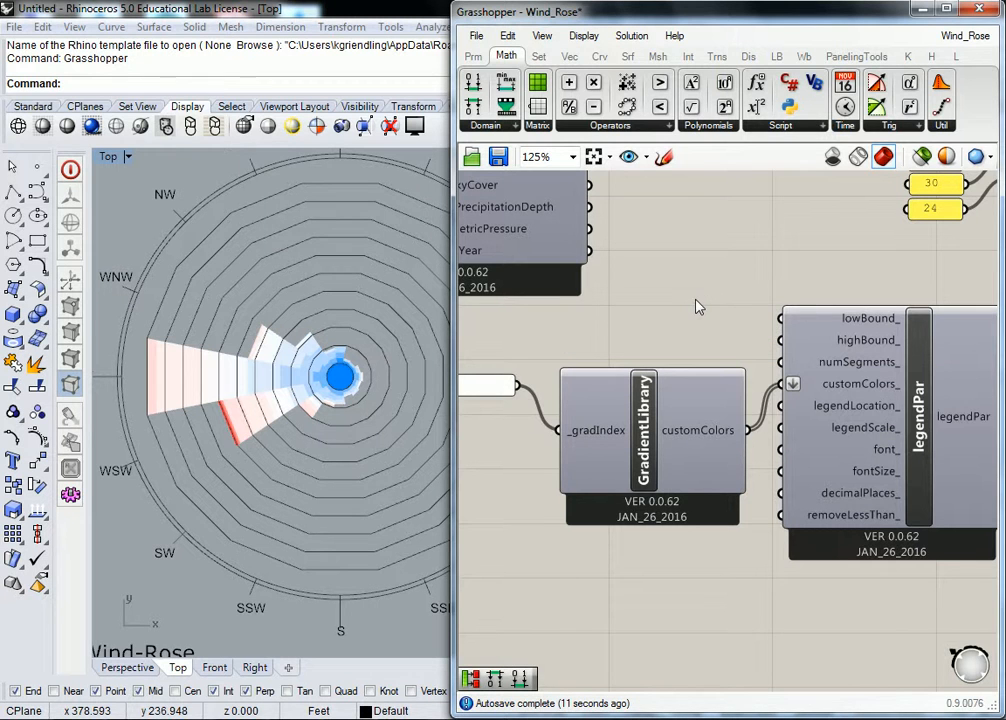
pyautogui.moveTo(734, 299); pyautogui.dragTo(642, 302, button='right')
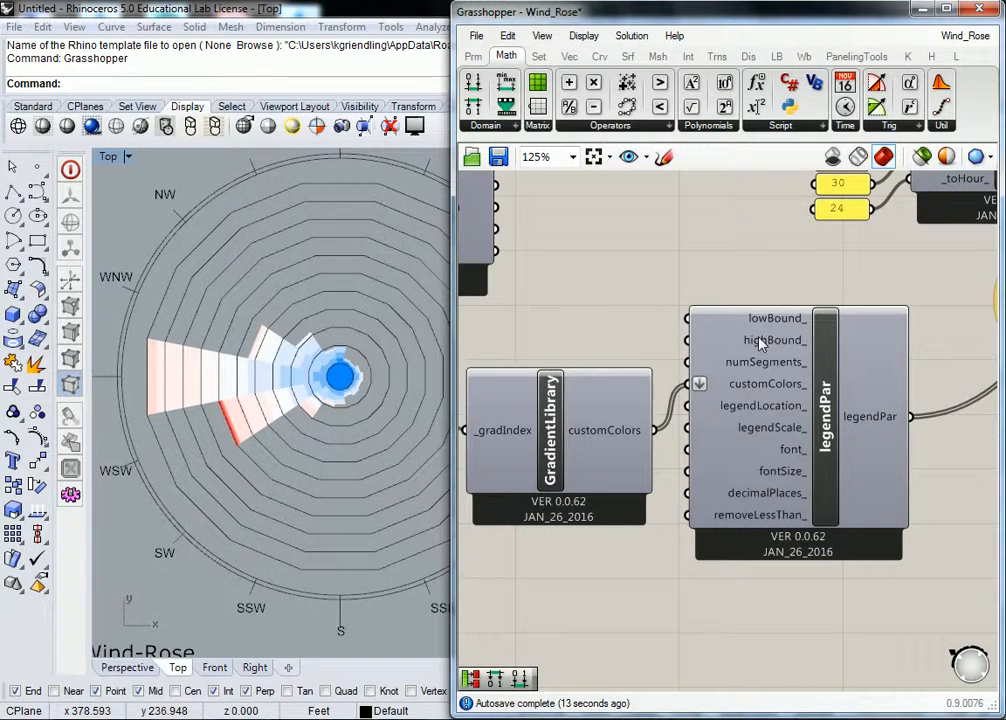
pyautogui.moveTo(765, 326)
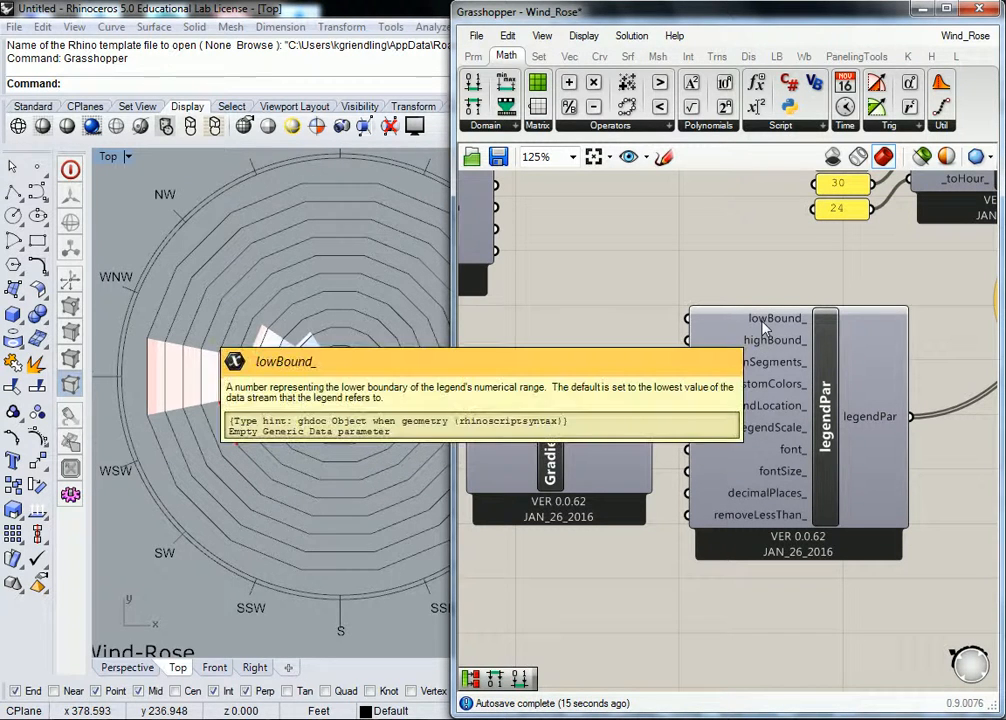
# Delete the copied wind speed panel together with its Bounds component and check the wind rose colours.
pyautogui.scroll(-5, 748, 258)
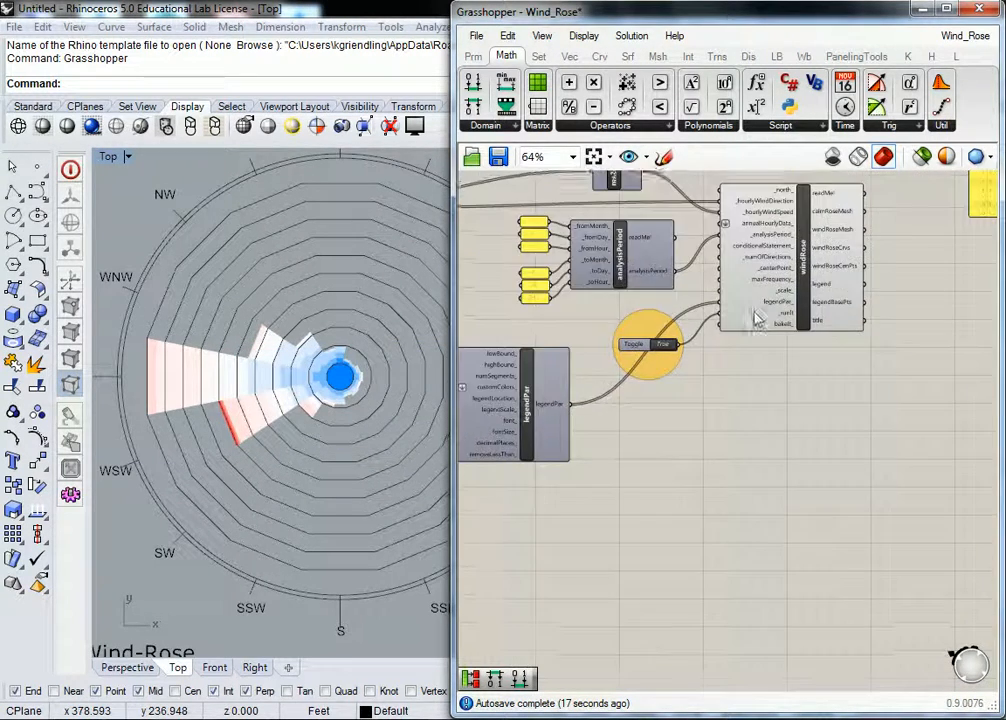
pyautogui.scroll(2, 794, 284)
pyautogui.moveTo(812, 263); pyautogui.dragTo(697, 379)
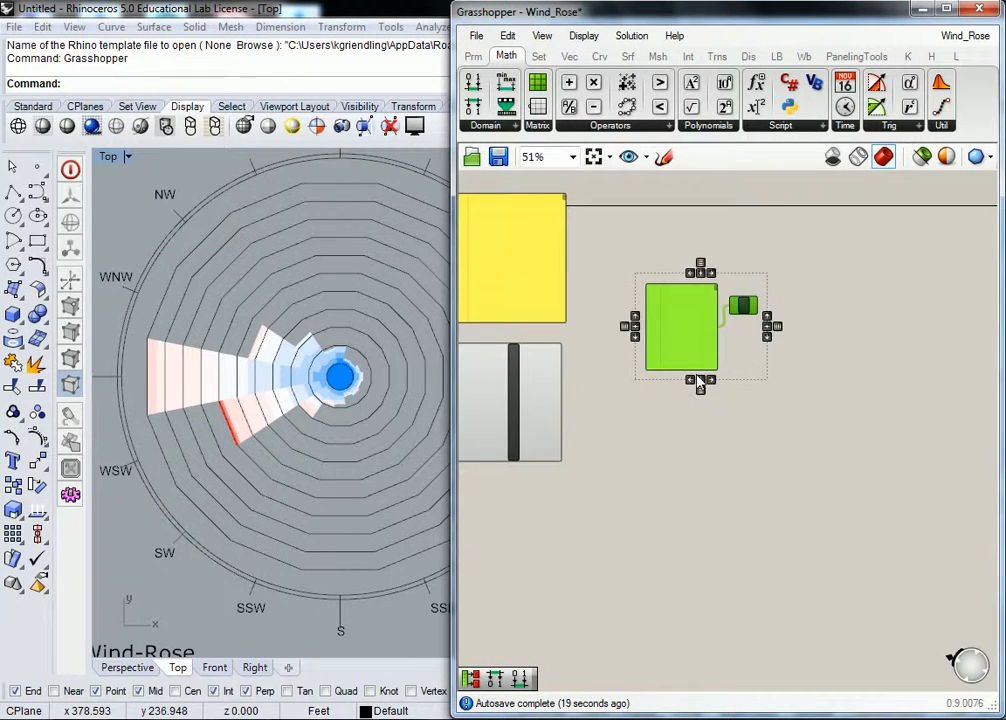
pyautogui.press('Delete')
pyautogui.moveTo(555, 425); pyautogui.dragTo(833, 391, button='right')
pyautogui.scroll(8, 191, 415)
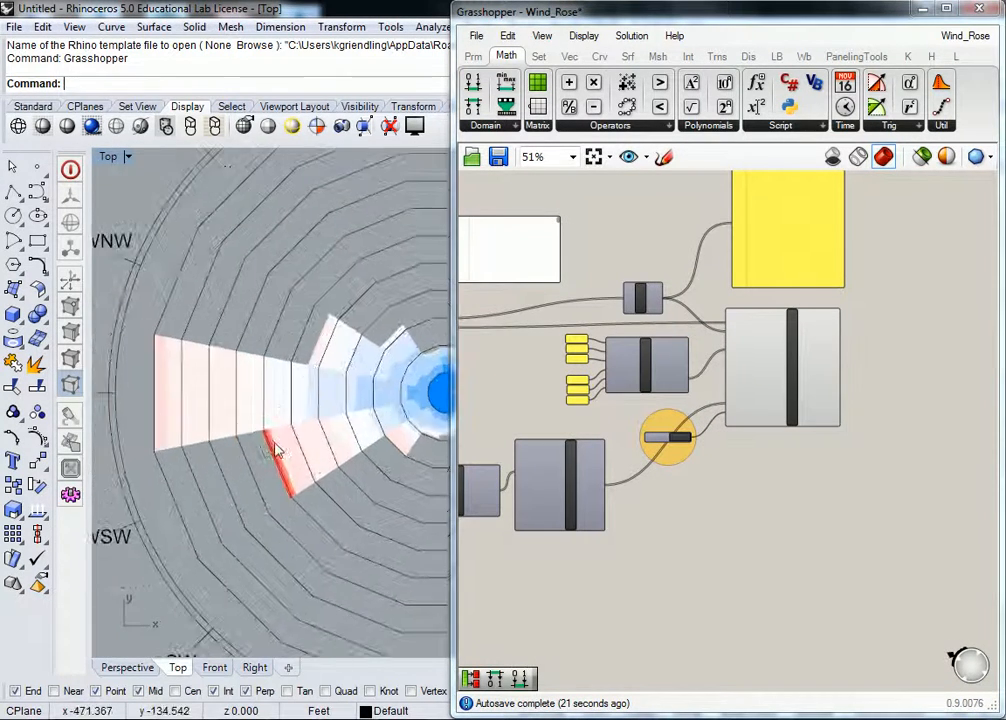
pyautogui.scroll(-7, 280, 435)
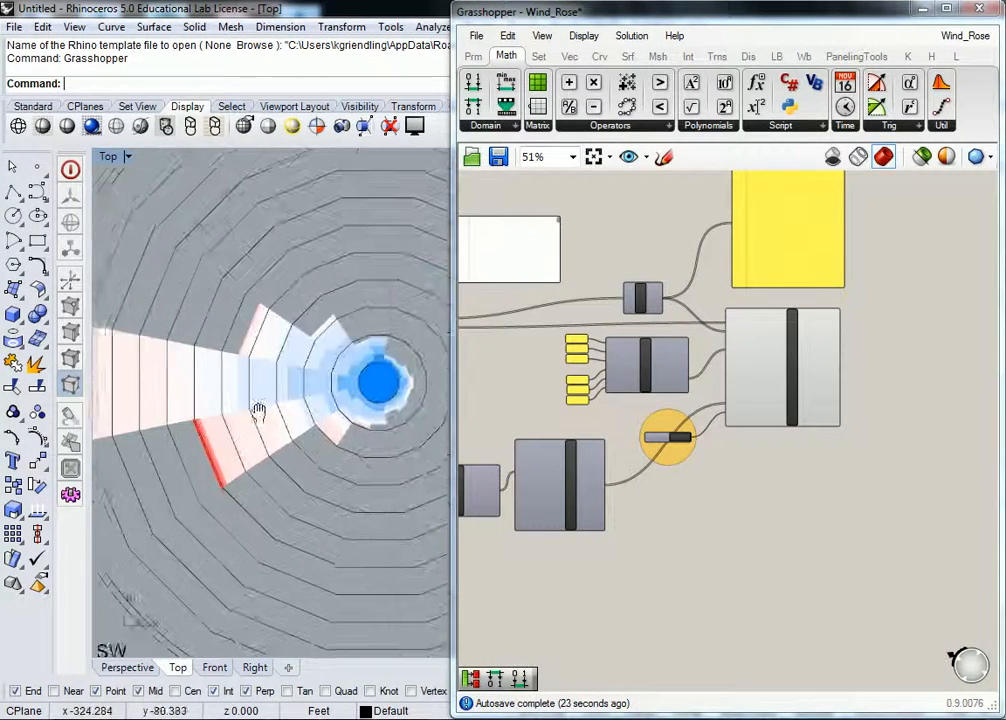
# Move the GradientLibrary component slightly downward beside legendPar.
pyautogui.scroll(4, 662, 447)
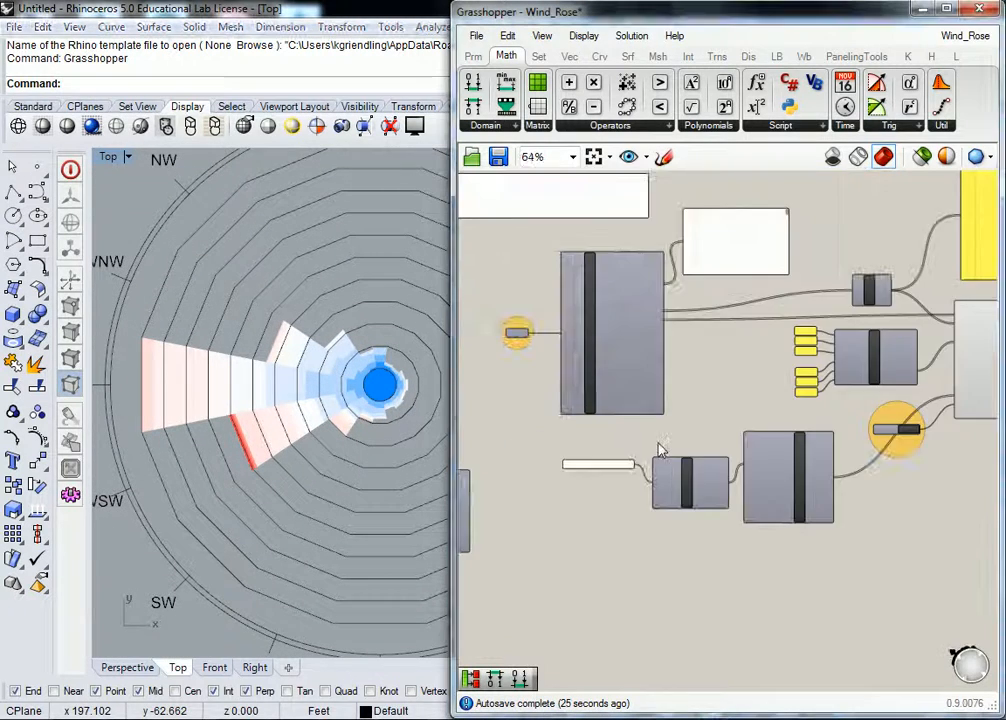
pyautogui.moveTo(762, 437); pyautogui.dragTo(683, 449, button='right')
pyautogui.click(648, 548)
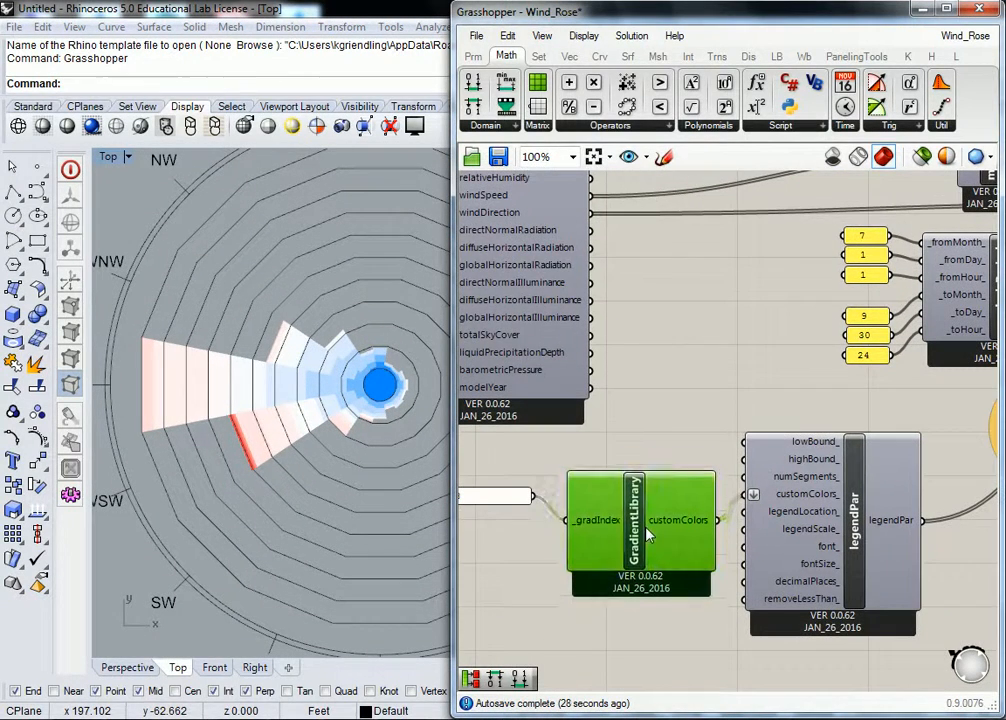
pyautogui.moveTo(645, 543); pyautogui.dragTo(647, 548)
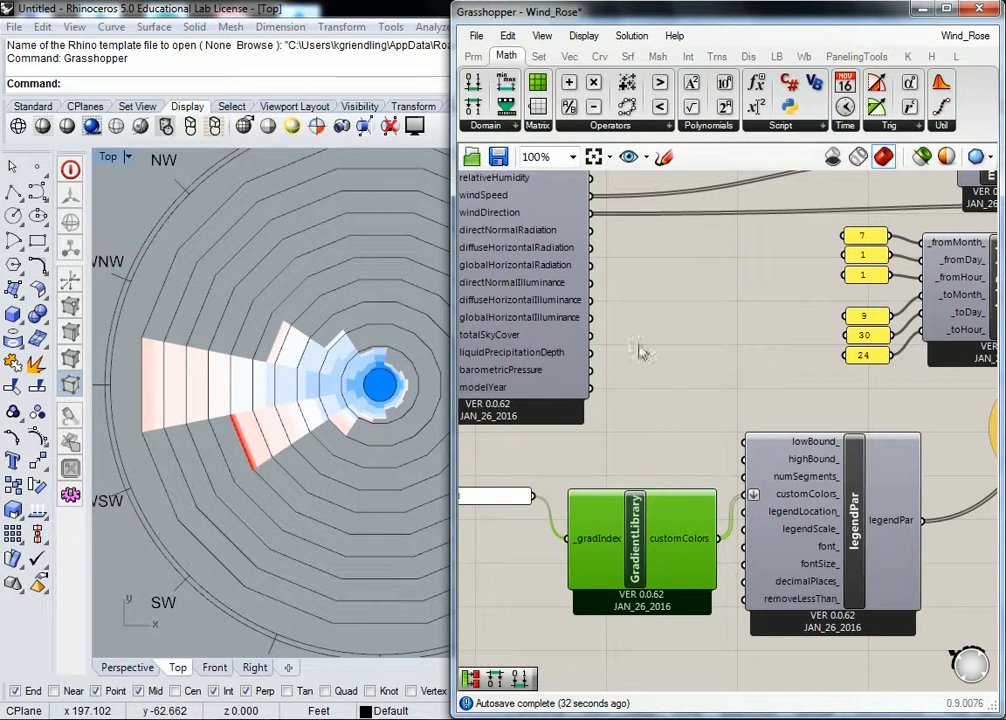
# Examine the west and west-southwest sectors of the wind rose, its frequency rings and its caption.
pyautogui.scroll(-4, 675, 380)
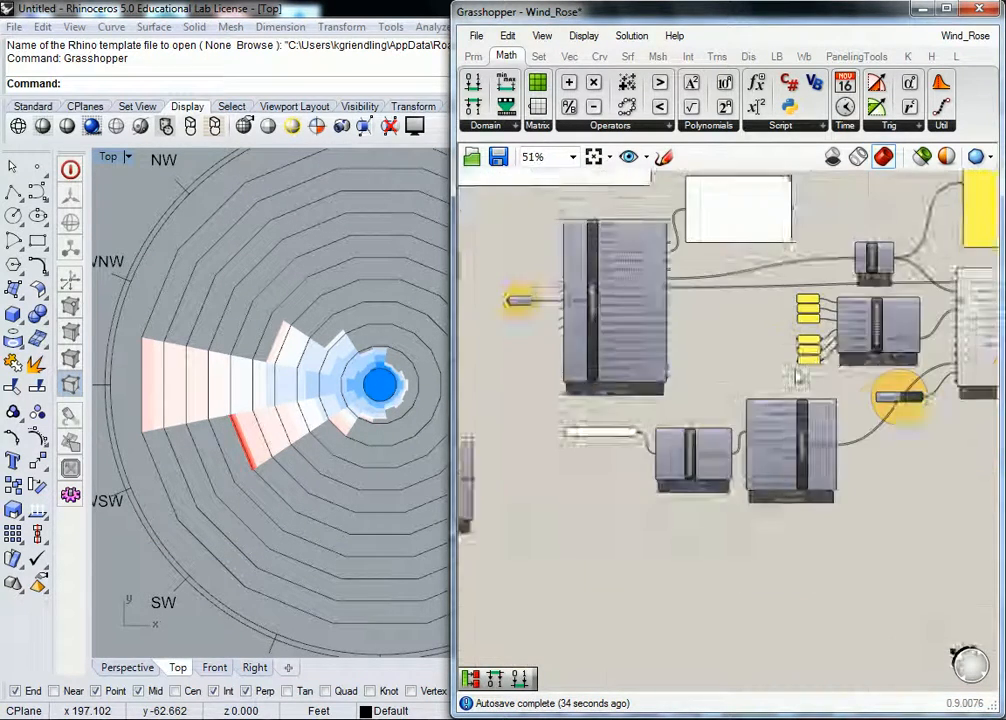
pyautogui.scroll(2, 831, 377)
pyautogui.moveTo(382, 388); pyautogui.dragTo(353, 381, button='right')
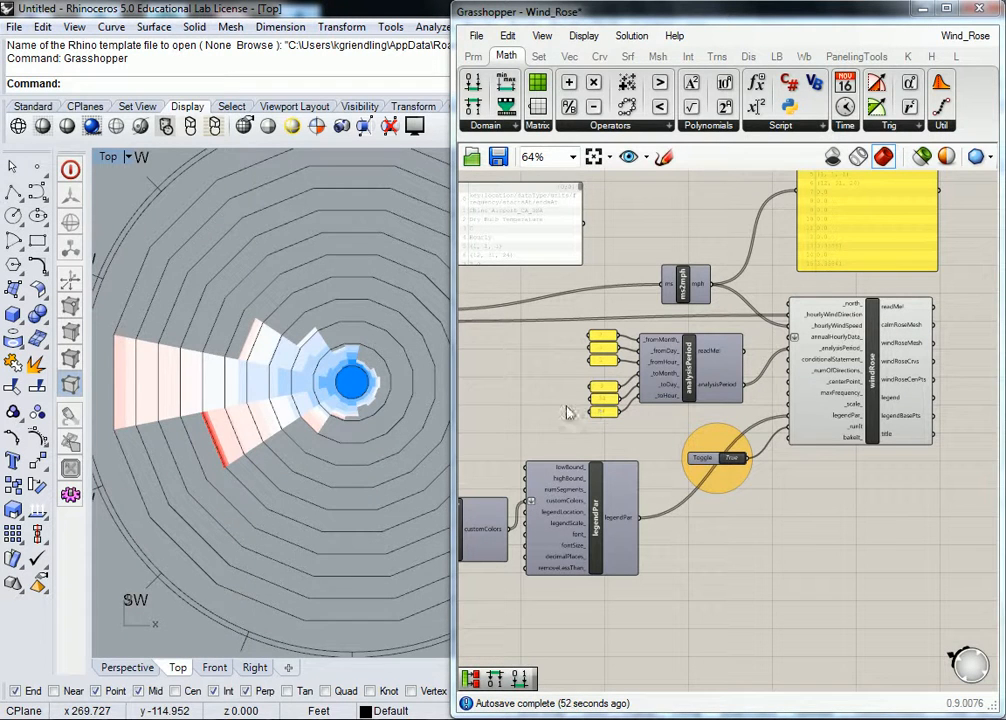
pyautogui.scroll(-2, 265, 410)
pyautogui.scroll(6, 250, 428)
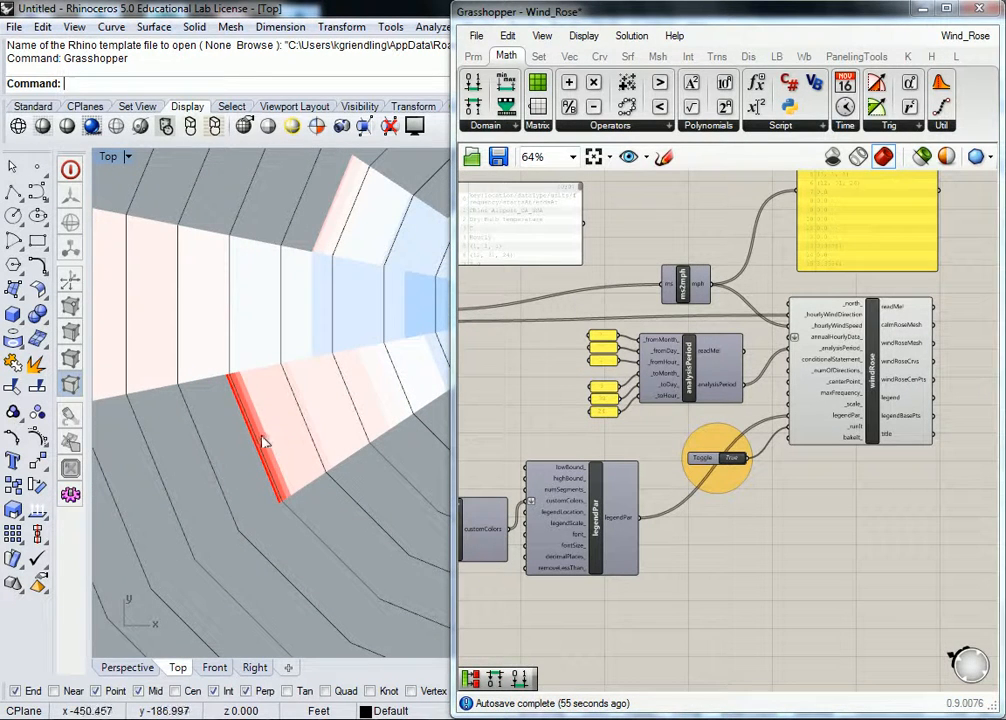
pyautogui.scroll(-5, 262, 450)
pyautogui.scroll(4, 264, 450)
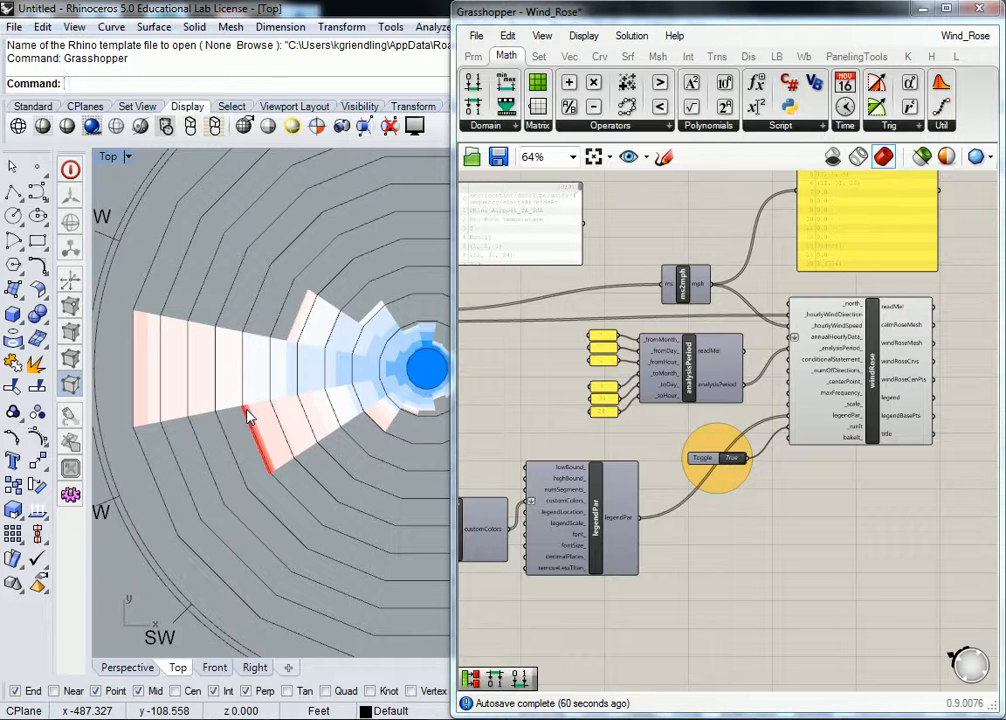
pyautogui.scroll(-2, 370, 362)
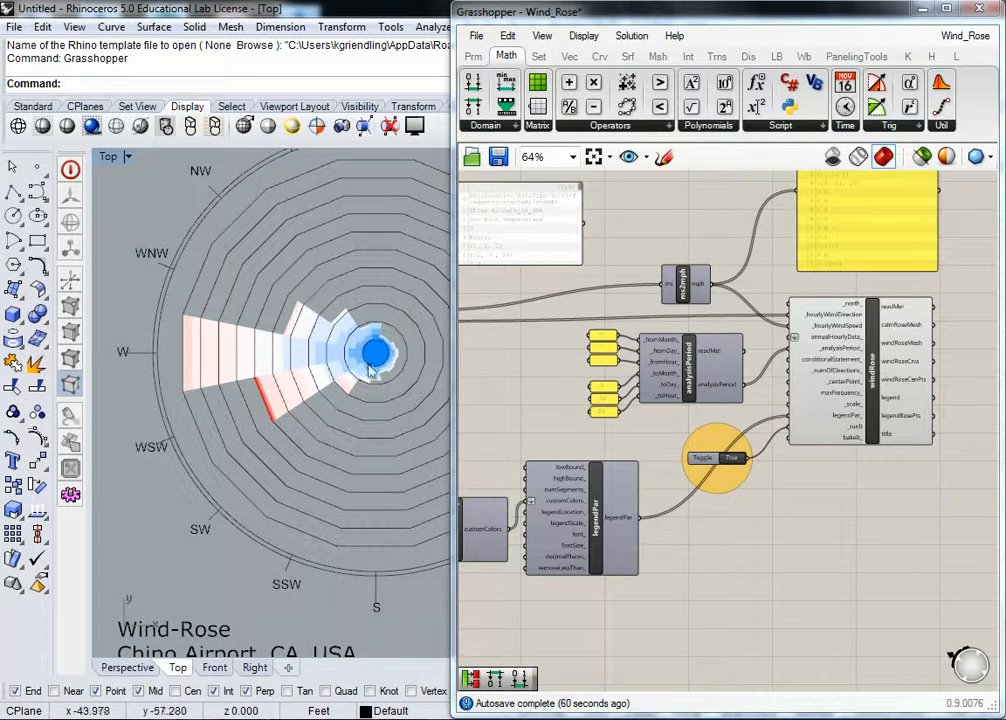
pyautogui.moveTo(367, 358); pyautogui.dragTo(325, 384, button='right')
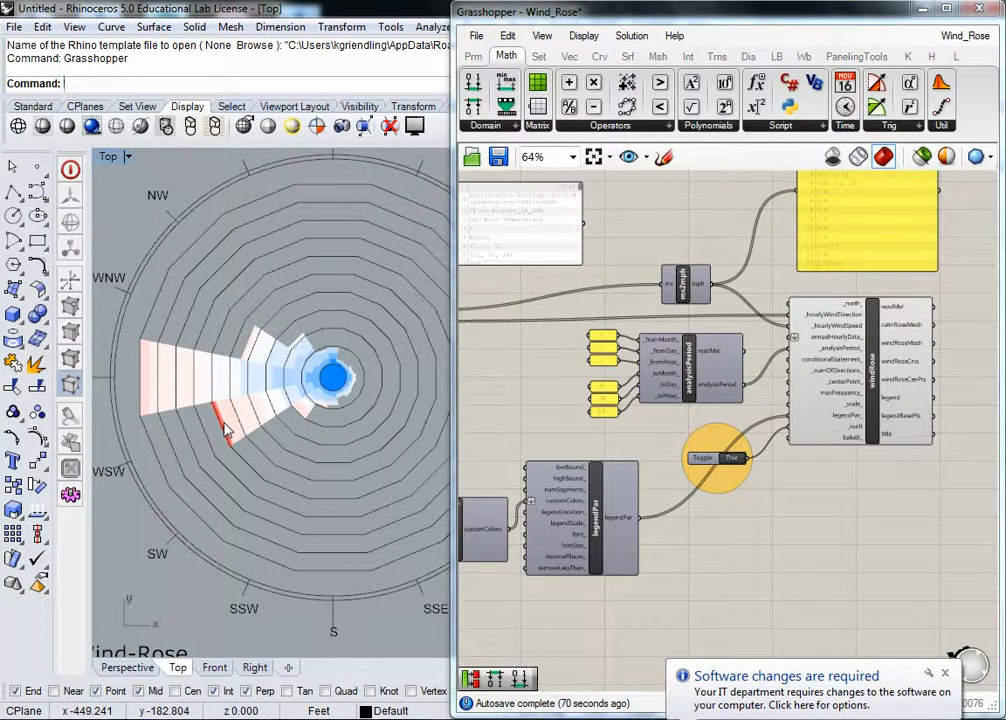
pyautogui.scroll(2, 222, 423)
pyautogui.scroll(-4, 225, 424)
pyautogui.moveTo(243, 457); pyautogui.dragTo(243, 352, button='right')
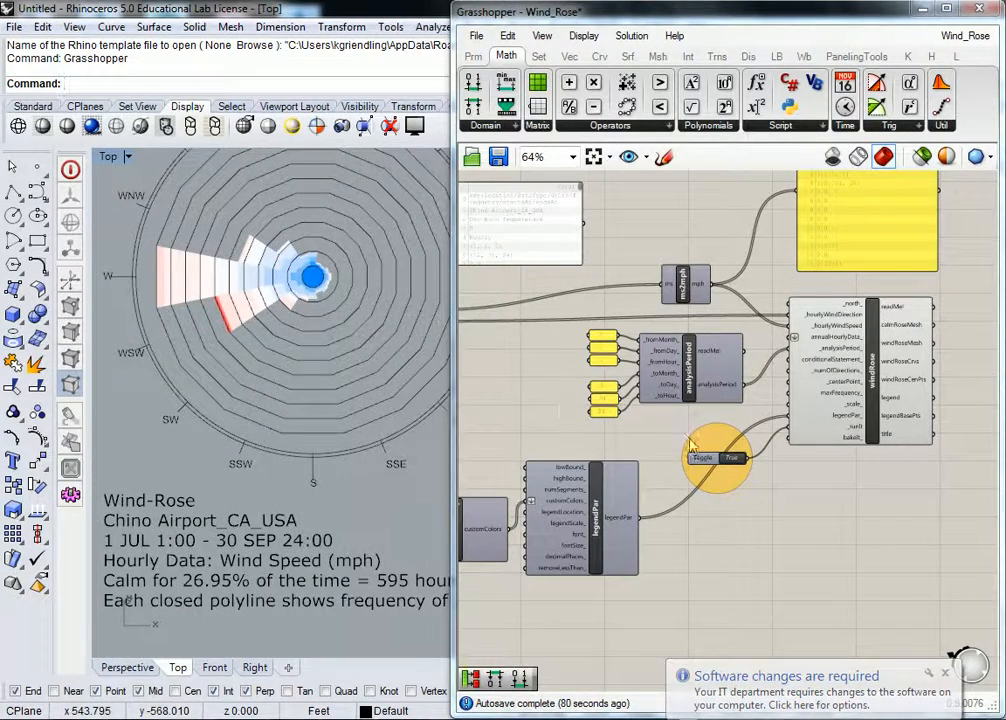
# Examine the whole wind rose with its mph legend and caption, and review the gradient, legend and windRose components.
pyautogui.moveTo(572, 448); pyautogui.dragTo(671, 423, button='right')
pyautogui.moveTo(576, 403); pyautogui.dragTo(708, 386, button='right')
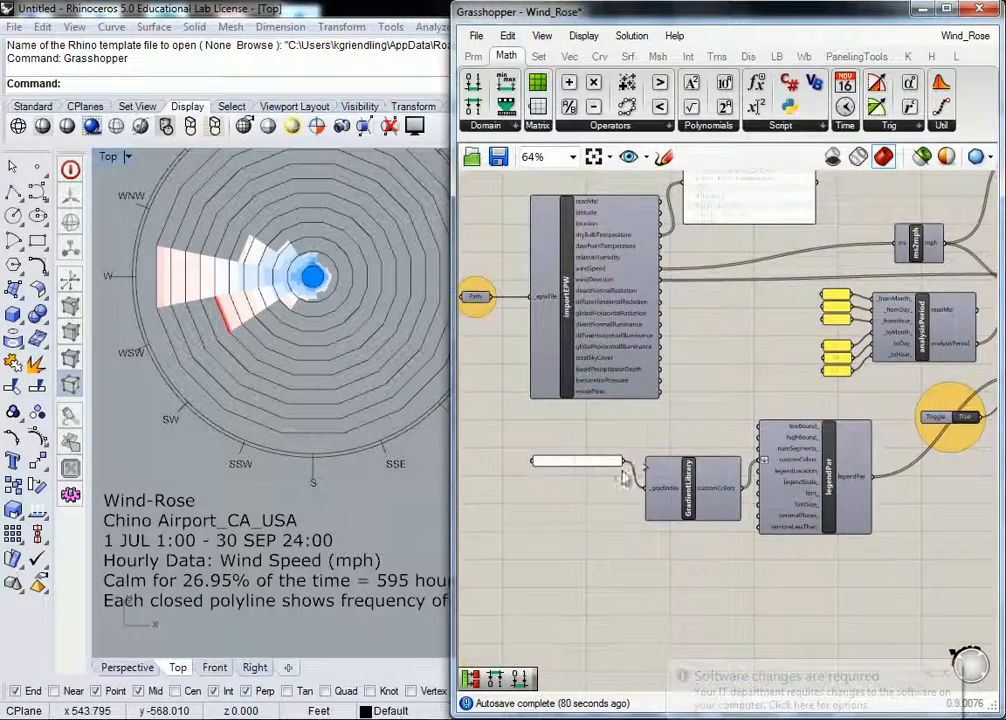
pyautogui.scroll(2, 632, 462)
pyautogui.scroll(-3, 332, 420)
pyautogui.moveTo(365, 404); pyautogui.dragTo(310, 398, button='right')
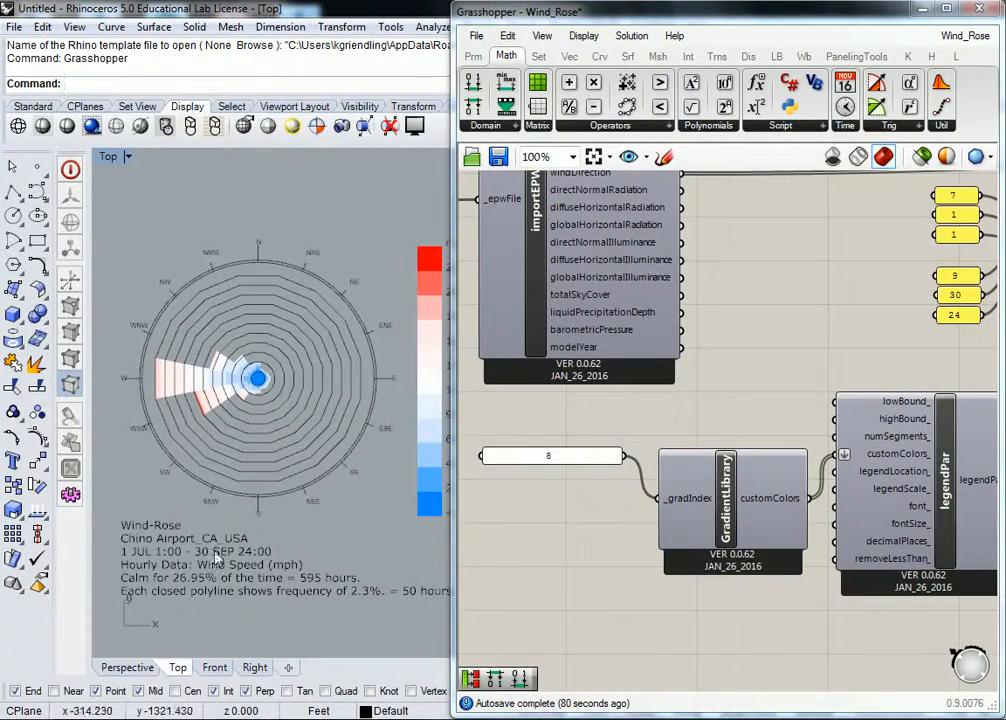
pyautogui.moveTo(328, 457); pyautogui.dragTo(276, 459, button='right')
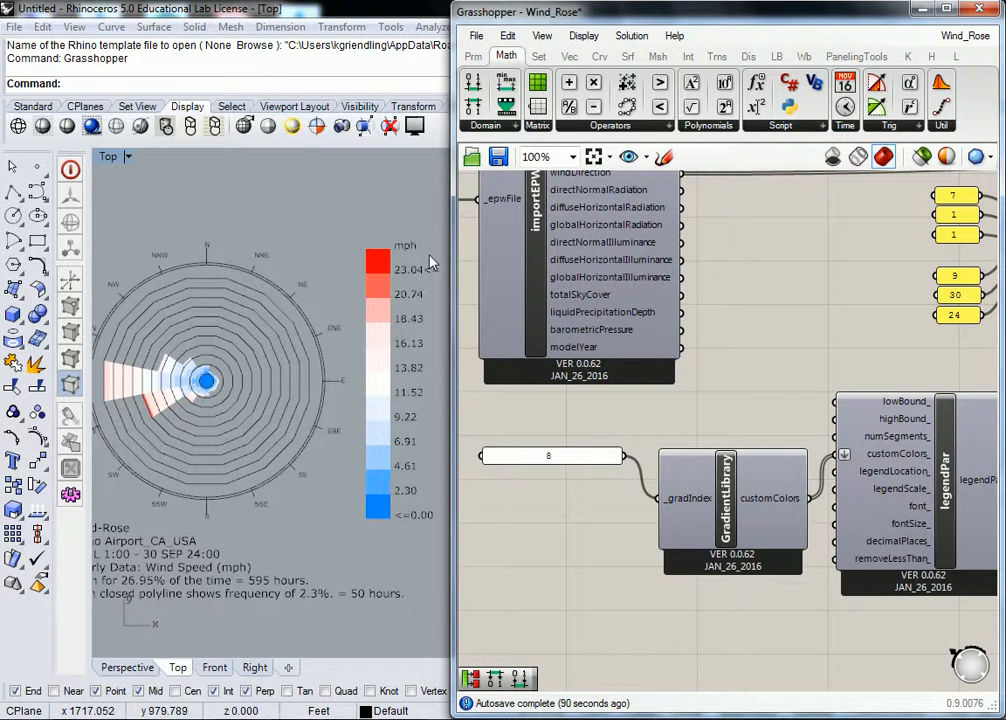
pyautogui.scroll(-2, 769, 289)
pyautogui.moveTo(934, 314); pyautogui.dragTo(746, 383, button='right')
pyautogui.moveTo(868, 359); pyautogui.dragTo(681, 417, button='right')
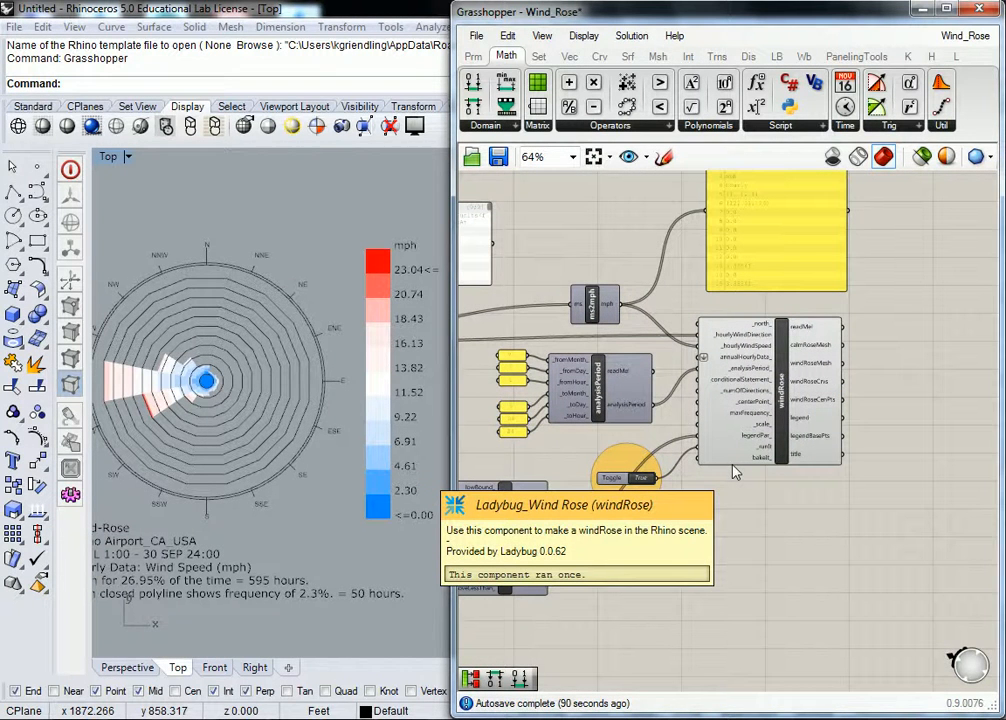
pyautogui.moveTo(738, 501); pyautogui.dragTo(781, 506, button='right')
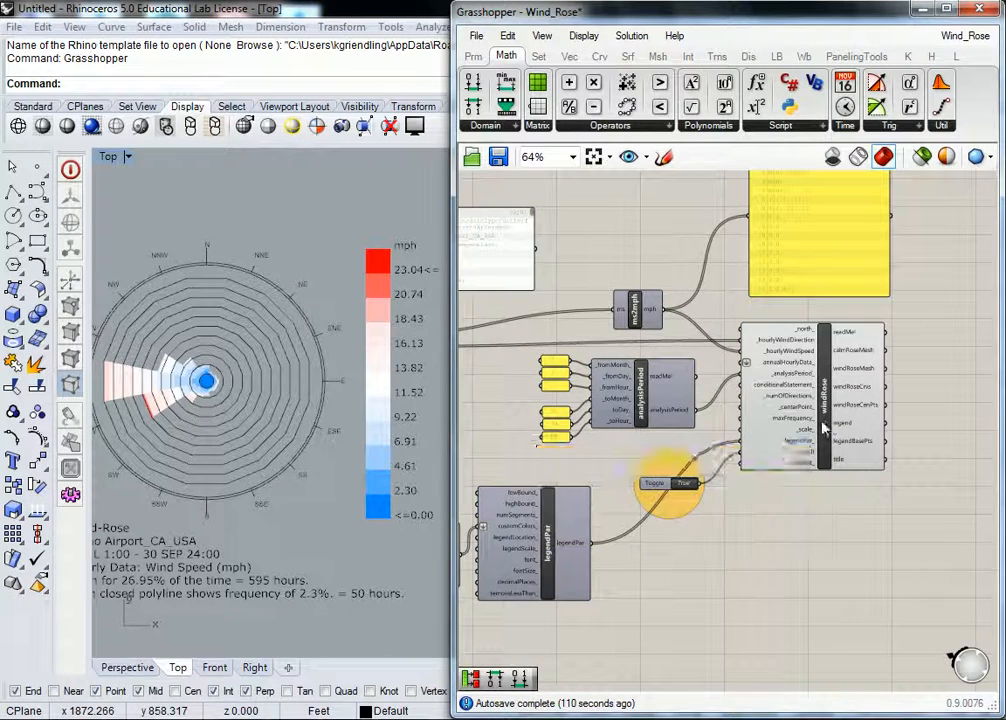
pyautogui.hotkey('alt', 'Tab')
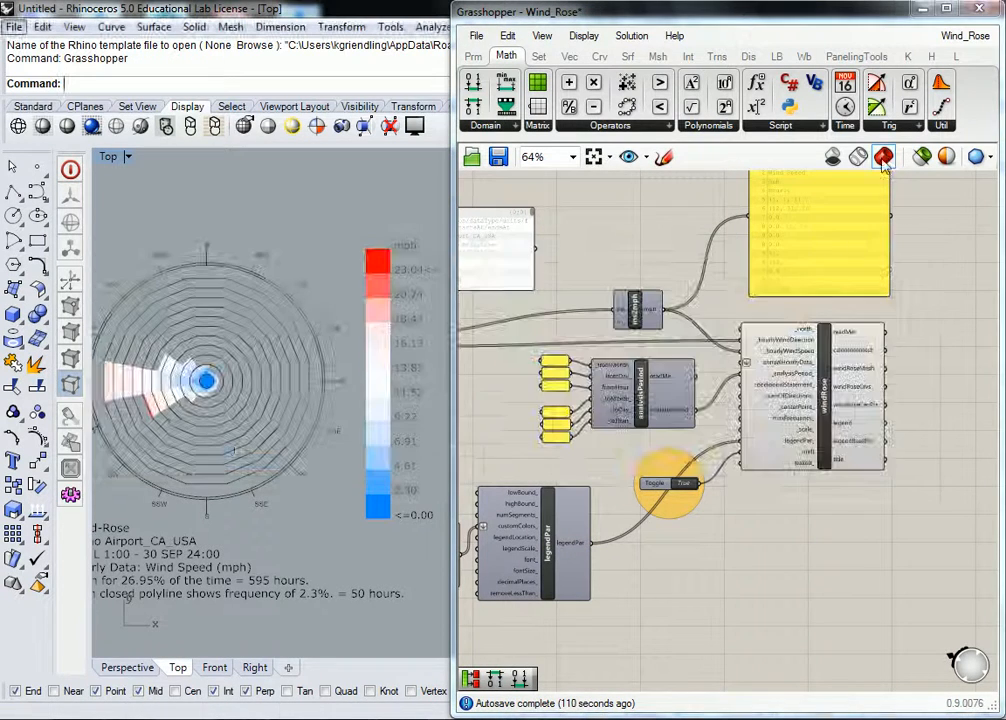
pyautogui.scroll(-4, 257, 380)
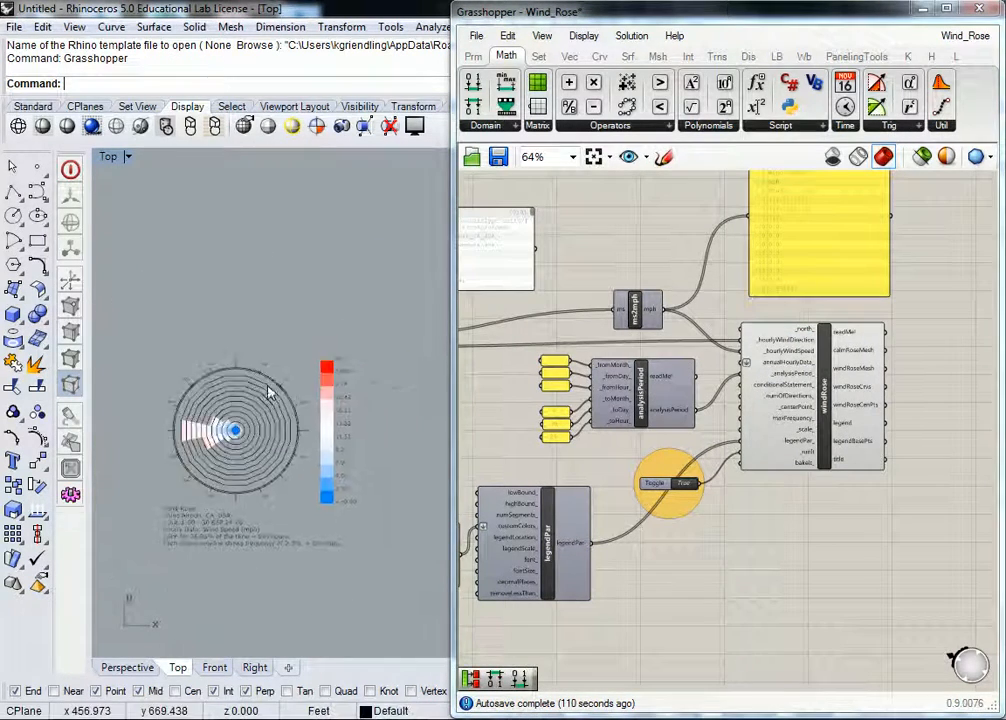